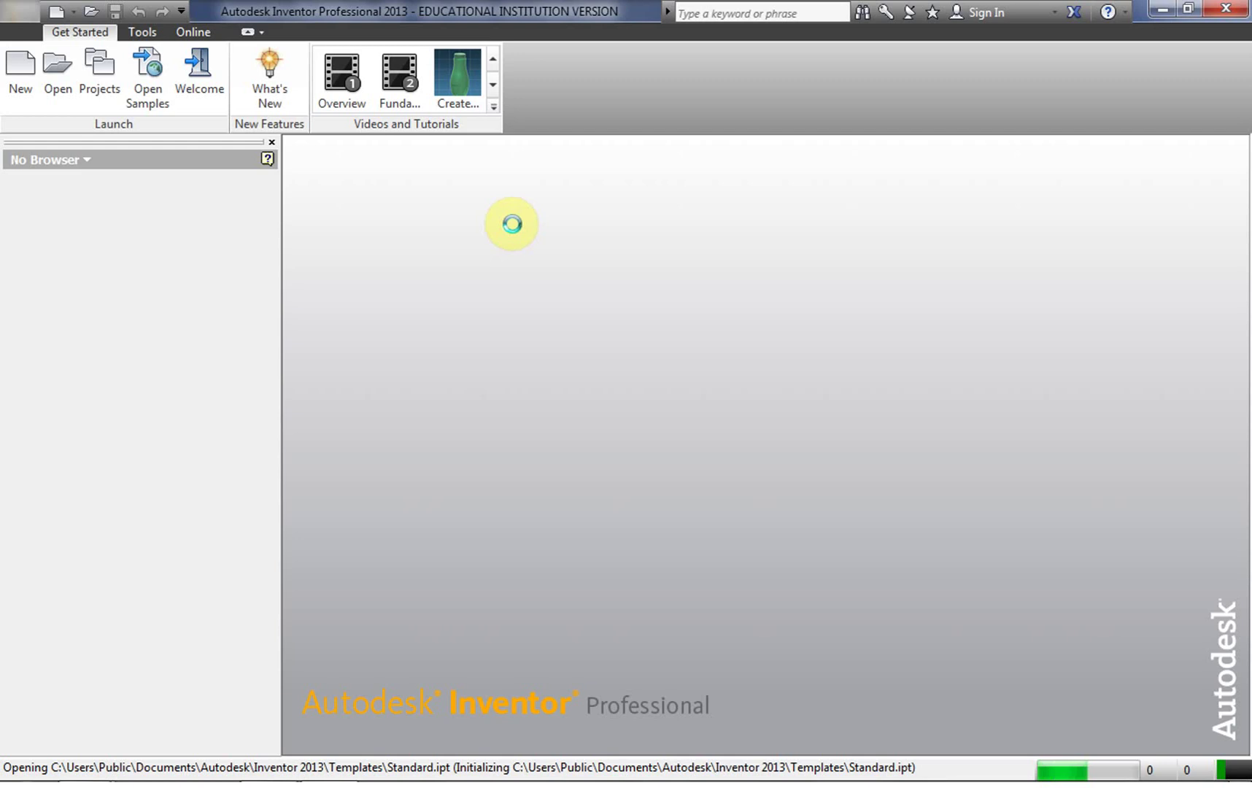
Step: Start a new 2D sketch on the XZ plane
mouse_move(435, 779)
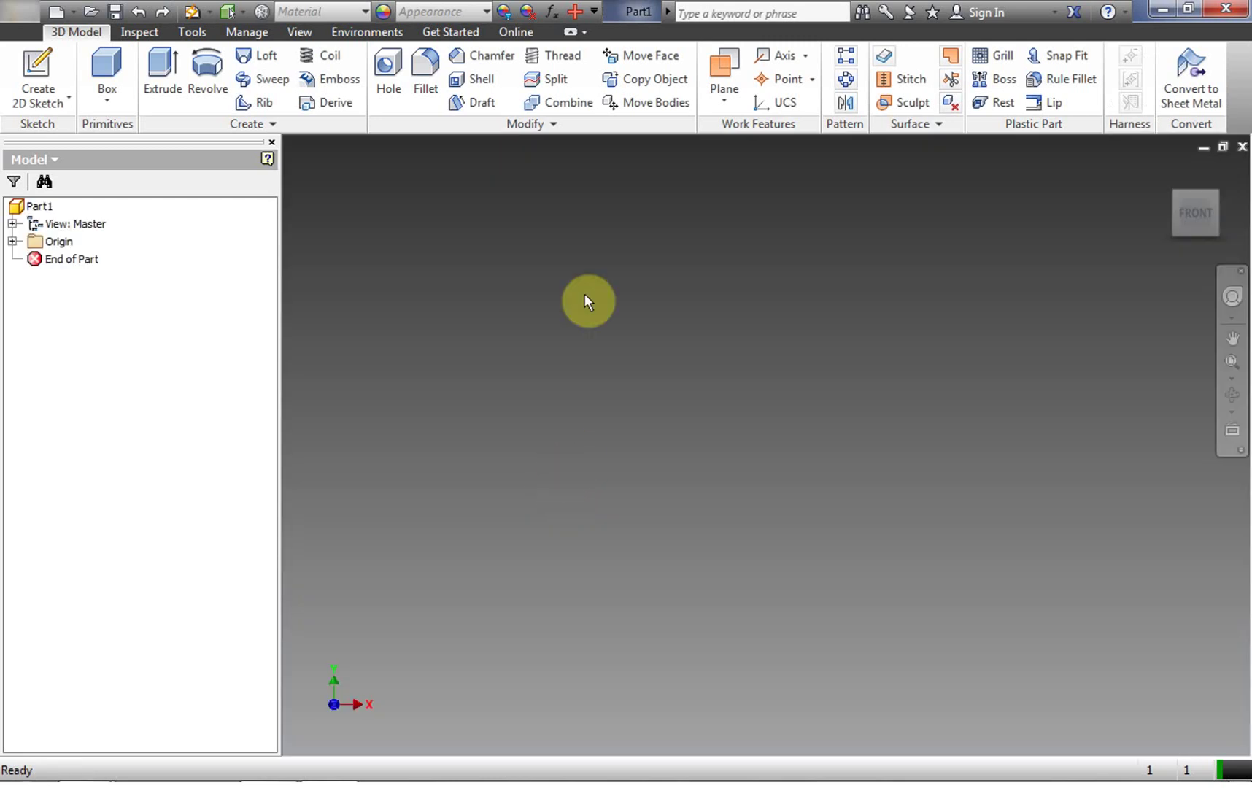
click(28, 58)
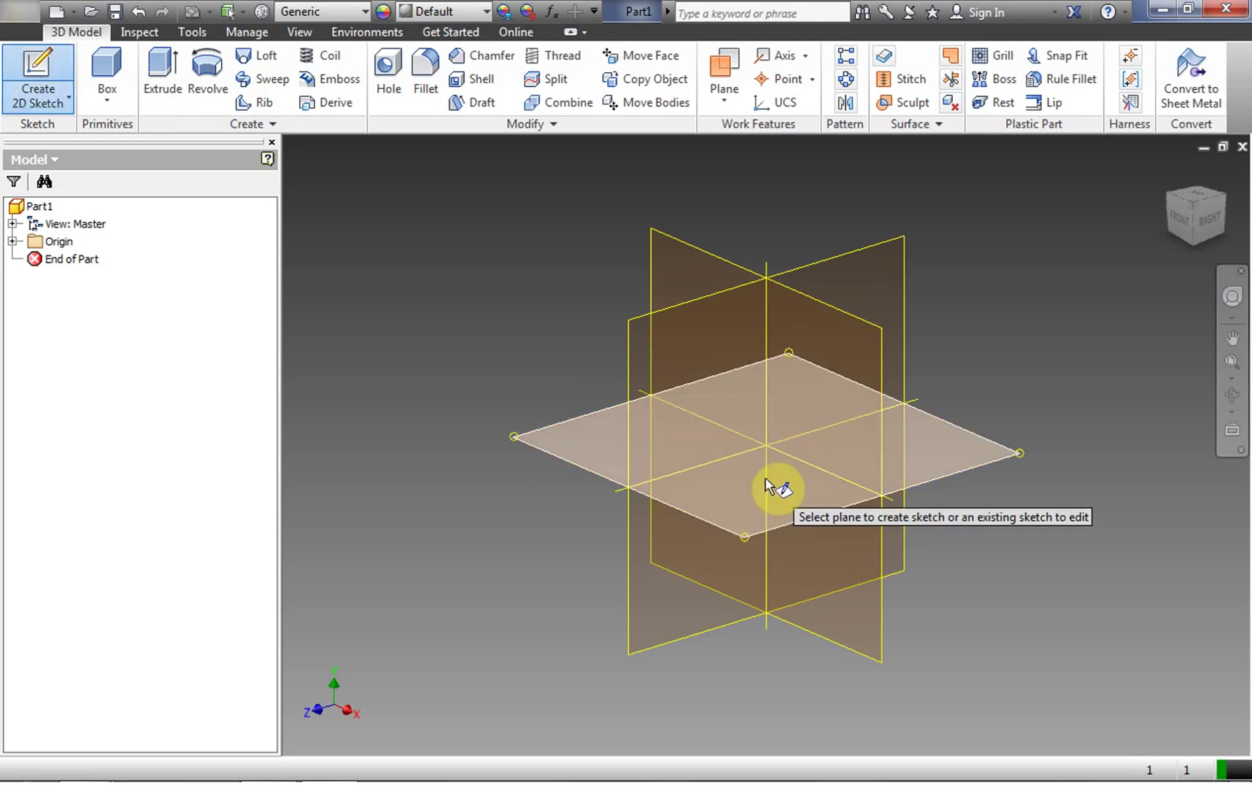
mouse_move(764, 479)
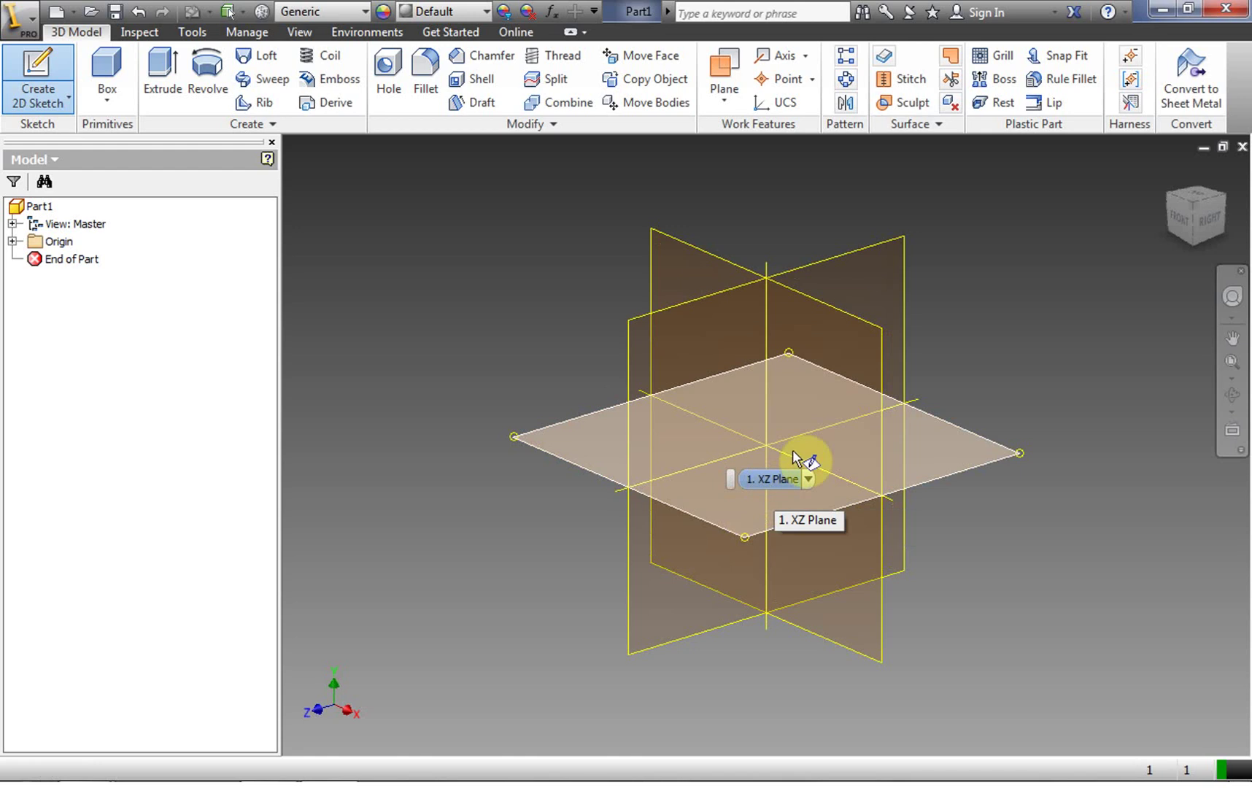
click(751, 505)
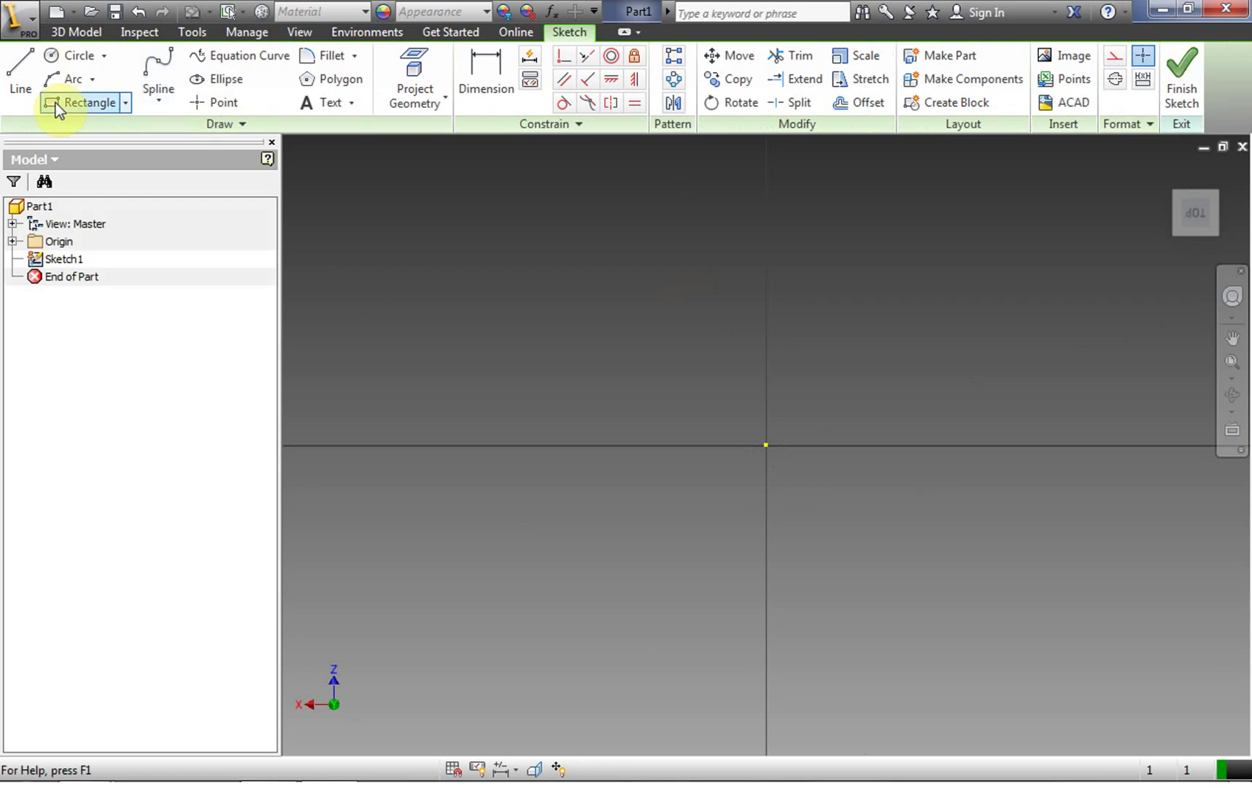
Step: Sketch a rectangle about 1.38 in wide that encloses the origin
click(62, 105)
click(430, 323)
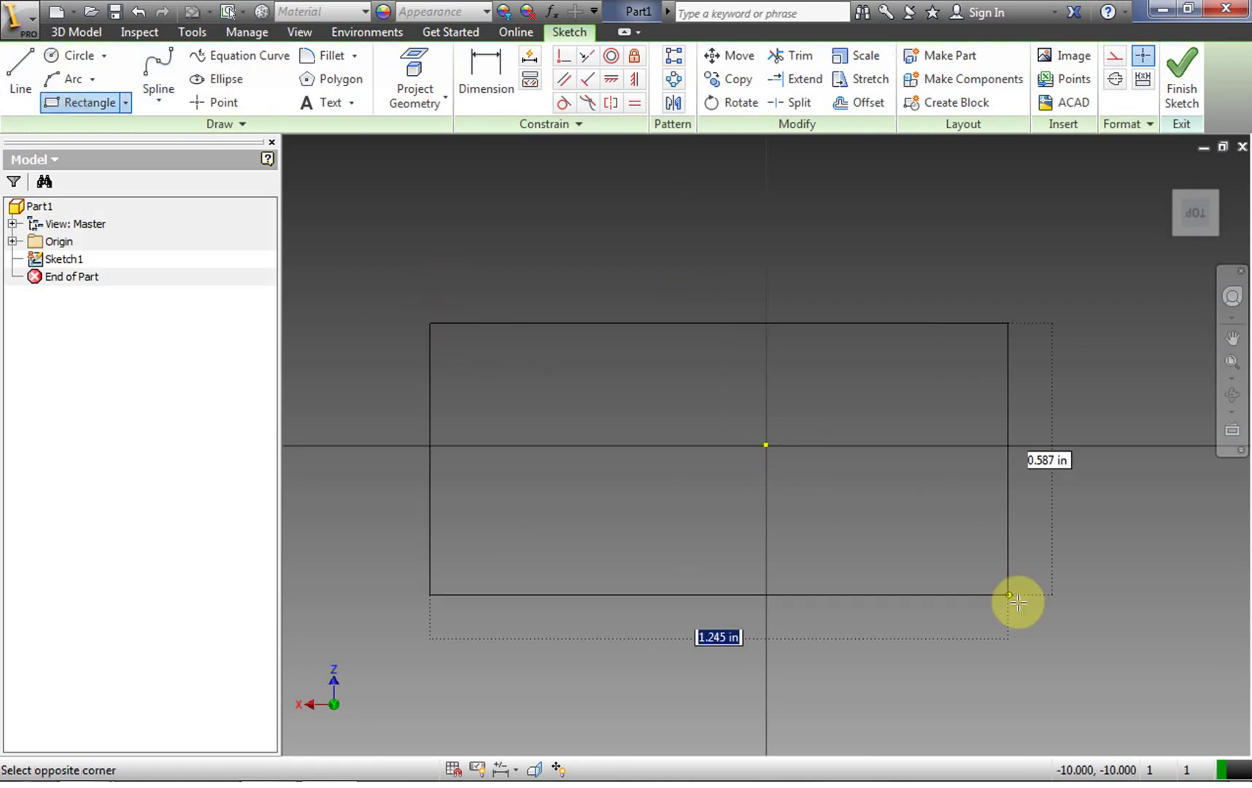
key(Return)
Step: Dimension the rectangle's upper edge and set its width to 5 in
click(489, 91)
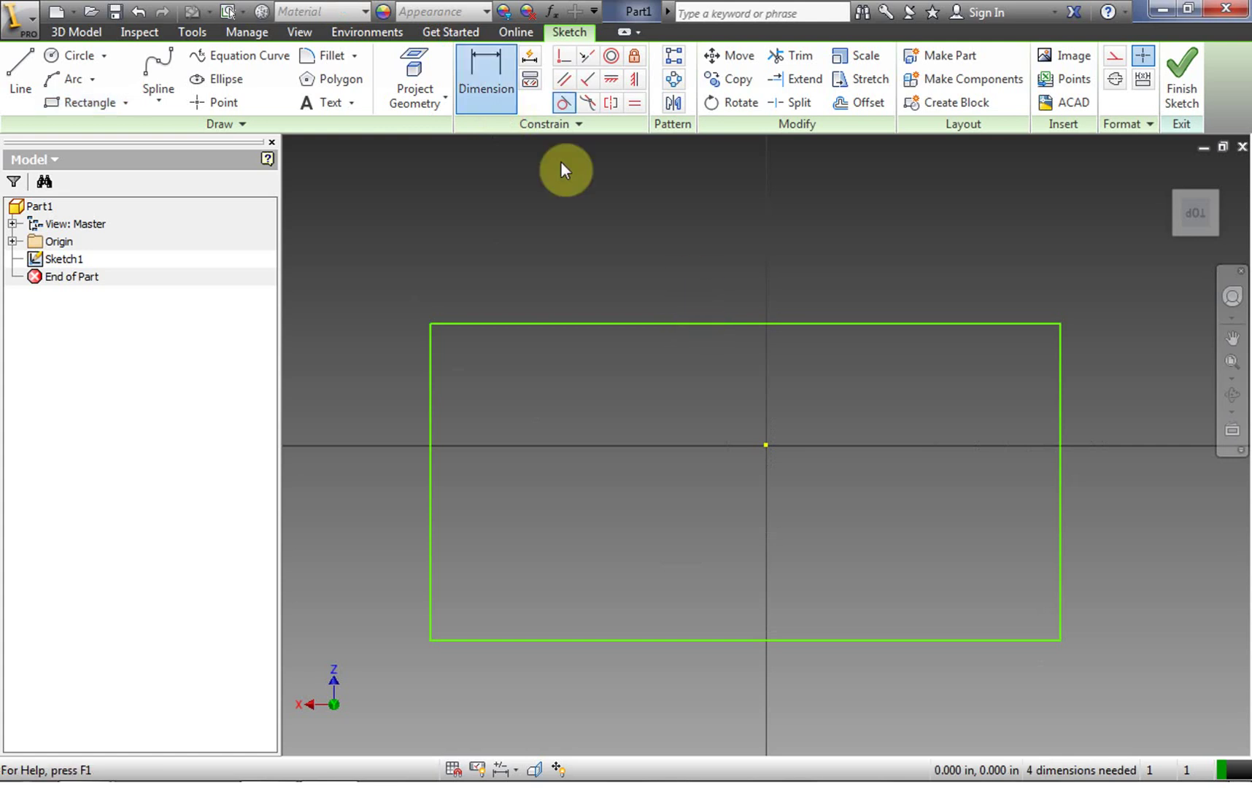
click(710, 324)
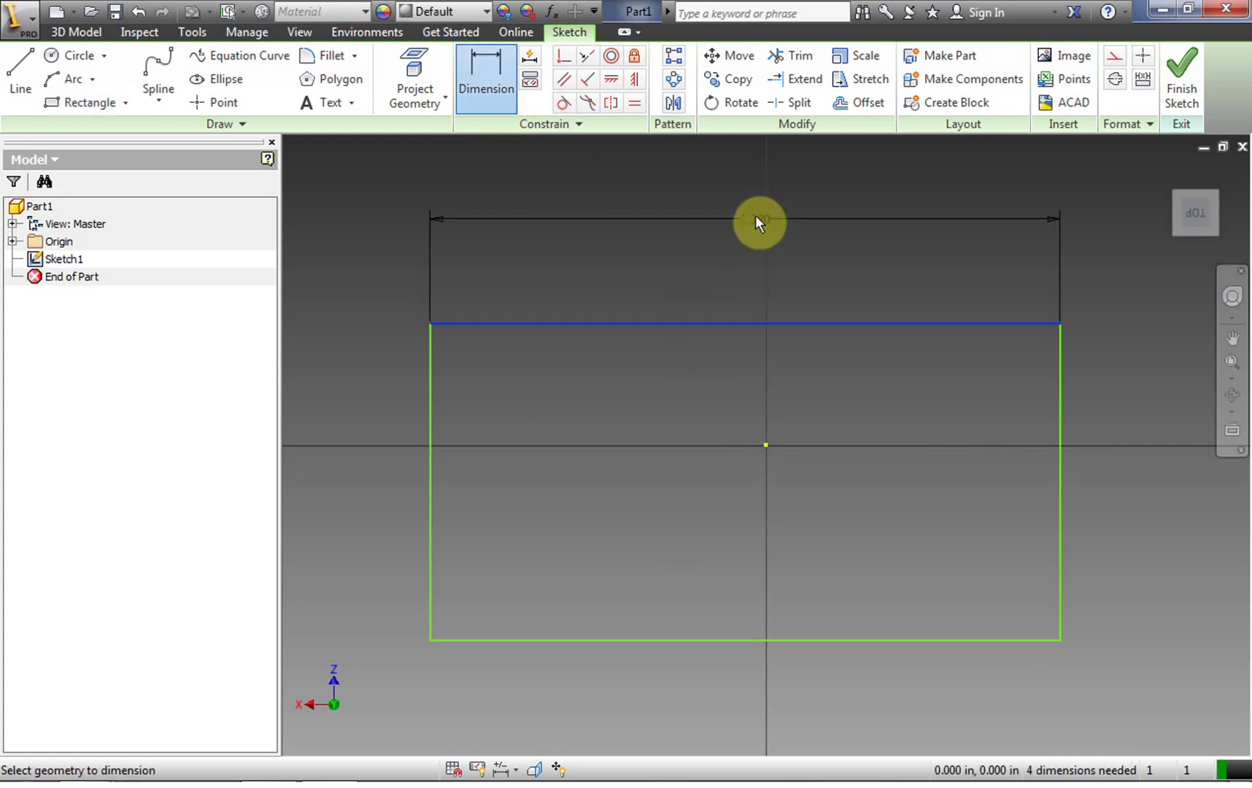
click(741, 216)
click(716, 292)
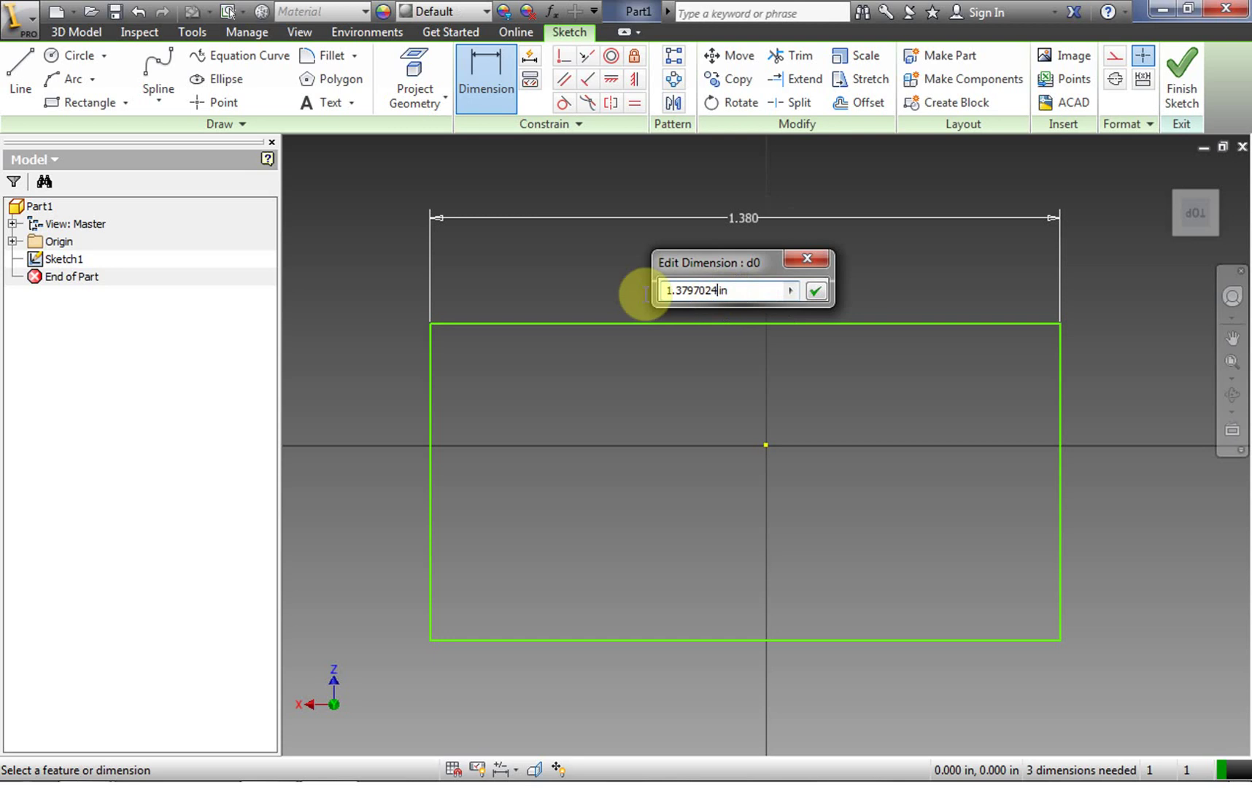
shift+click(628, 292)
text(45)
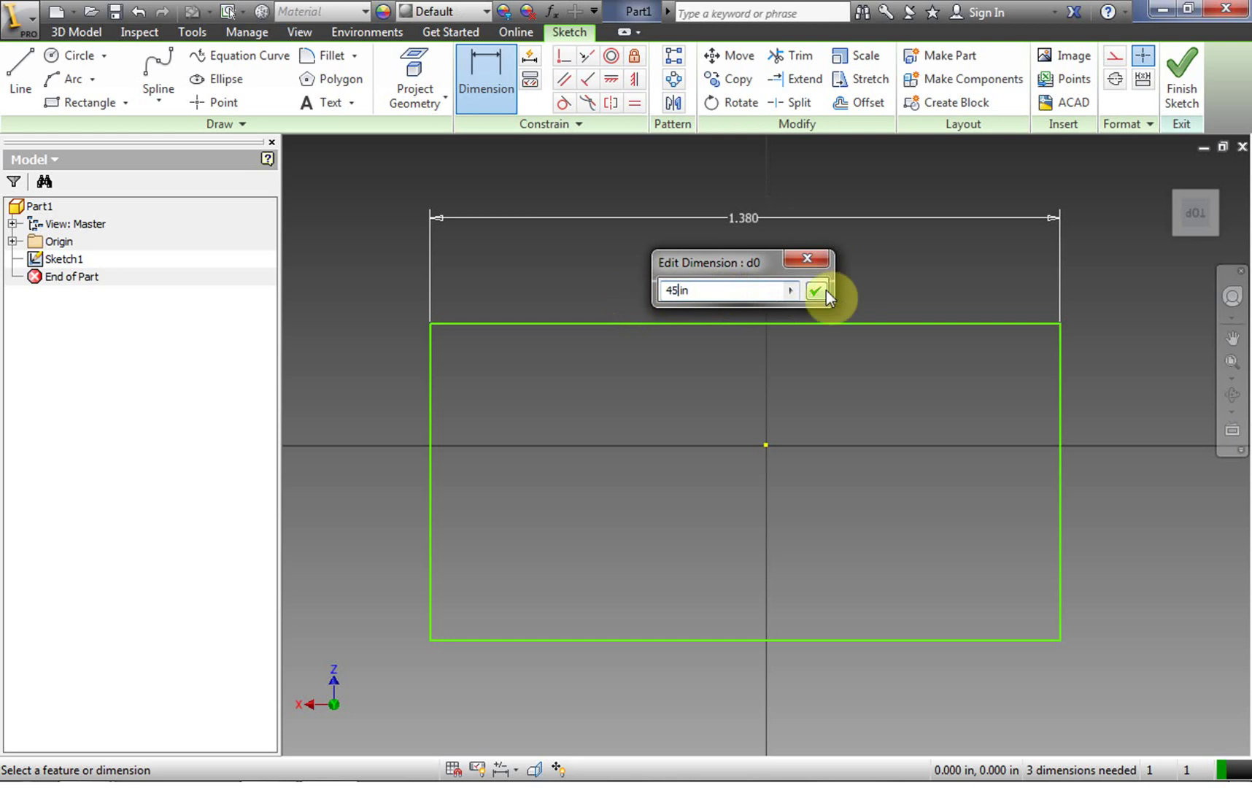
key(BackSpace)
key(BackSpace)
text(5)
click(824, 287)
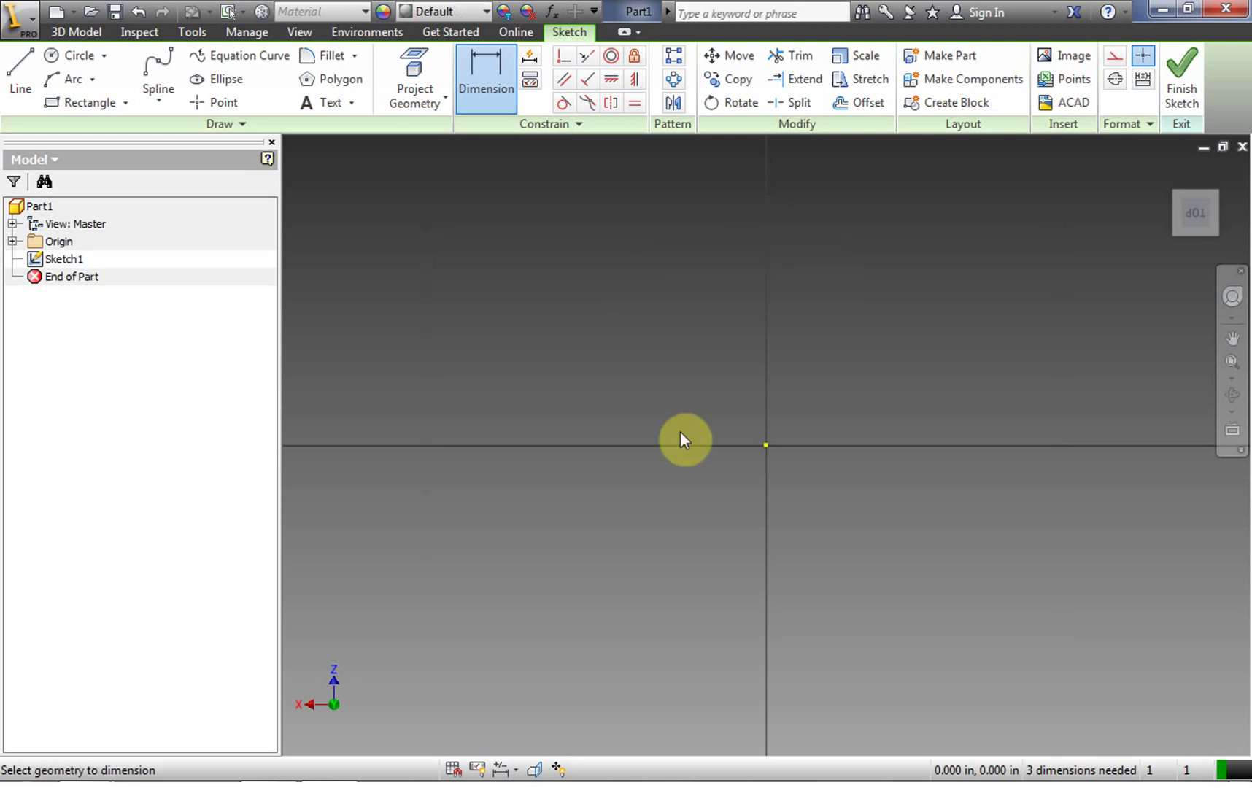
Step: Dimension the rectangle's left edge and set its height to 3 in
click(1232, 362)
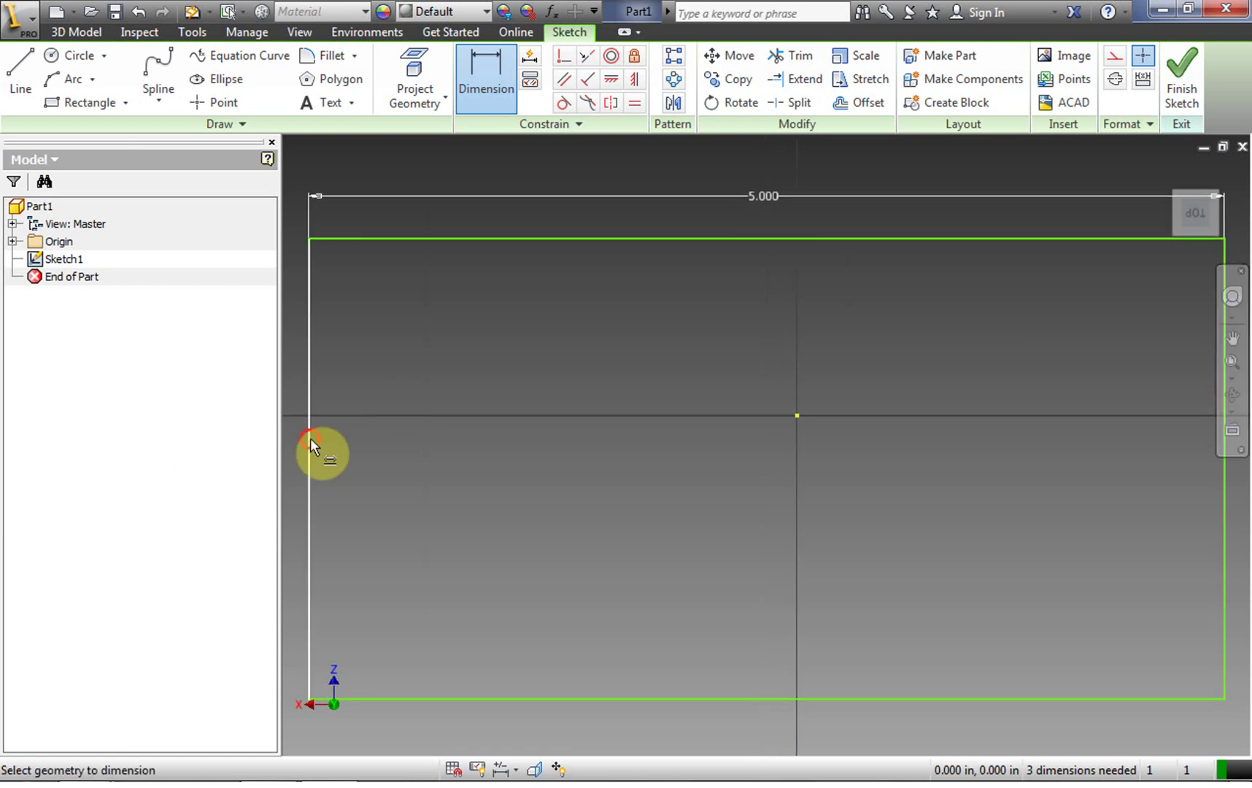
click(311, 439)
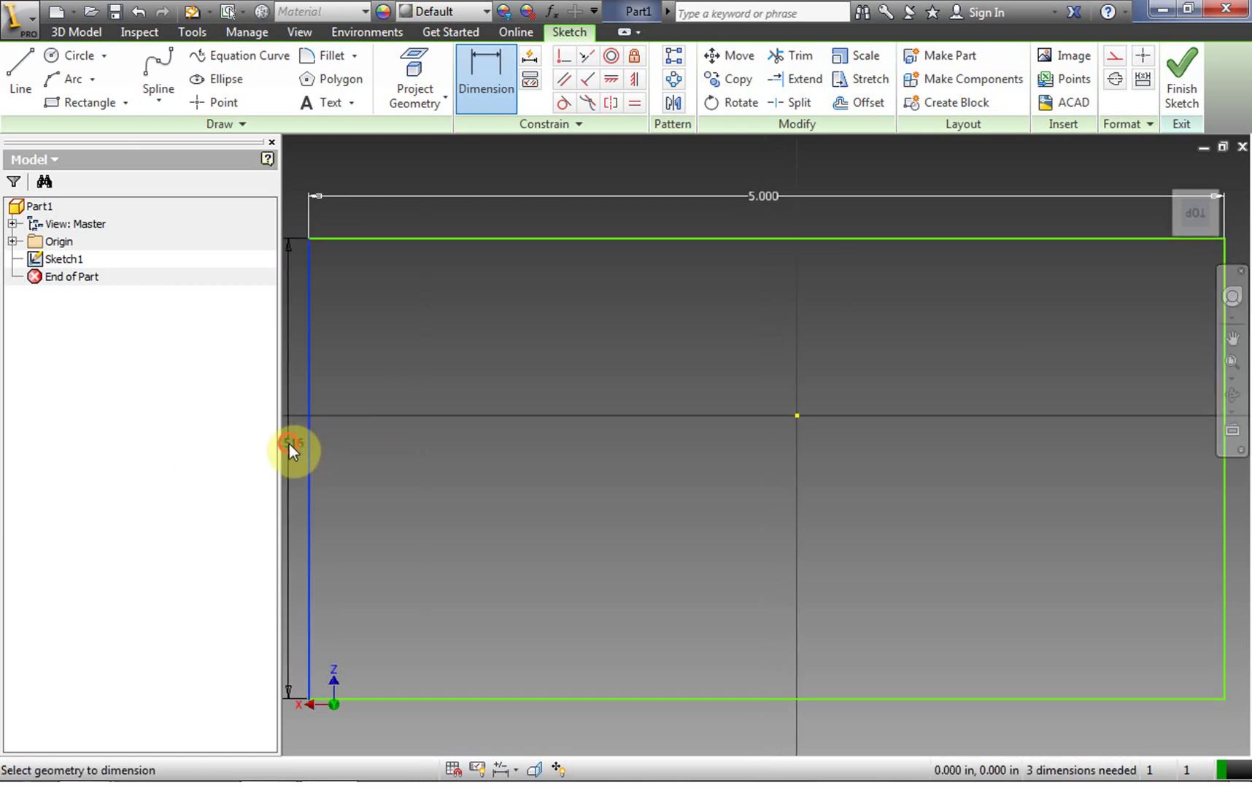
click(290, 446)
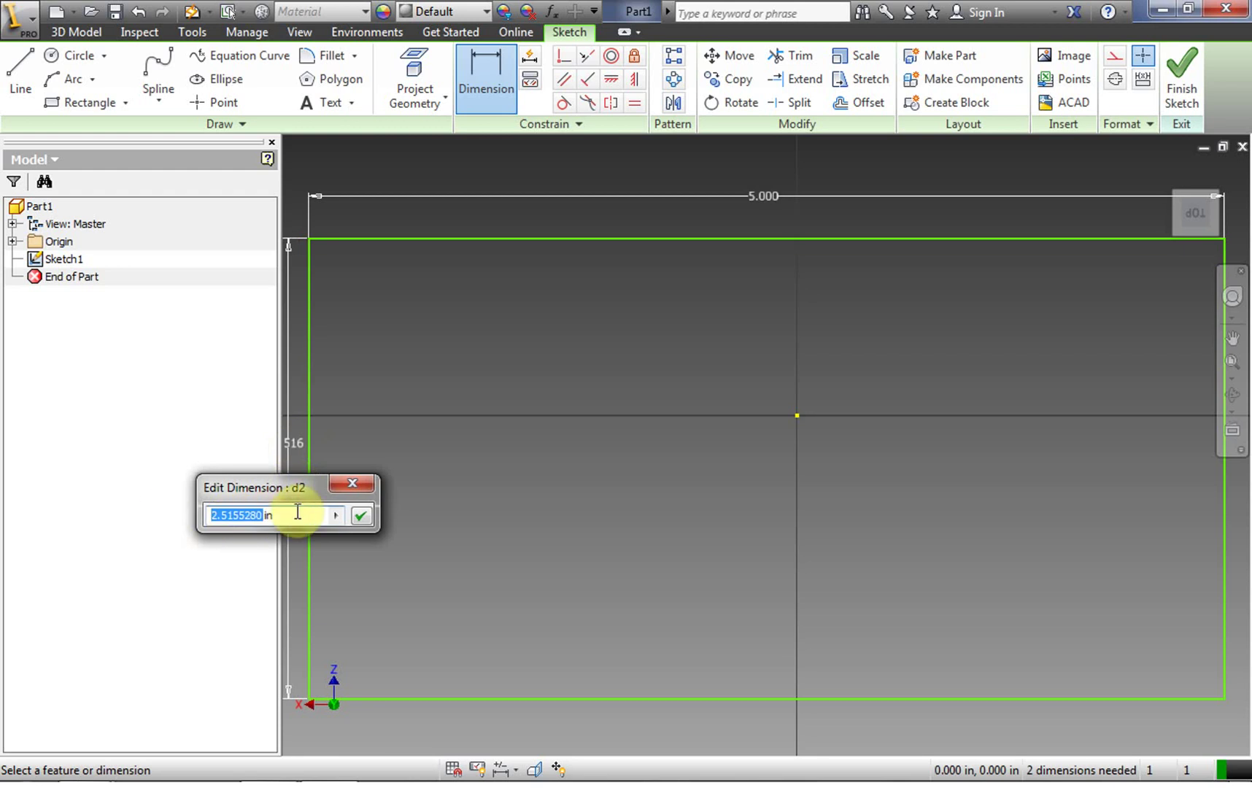
text(3)
click(360, 516)
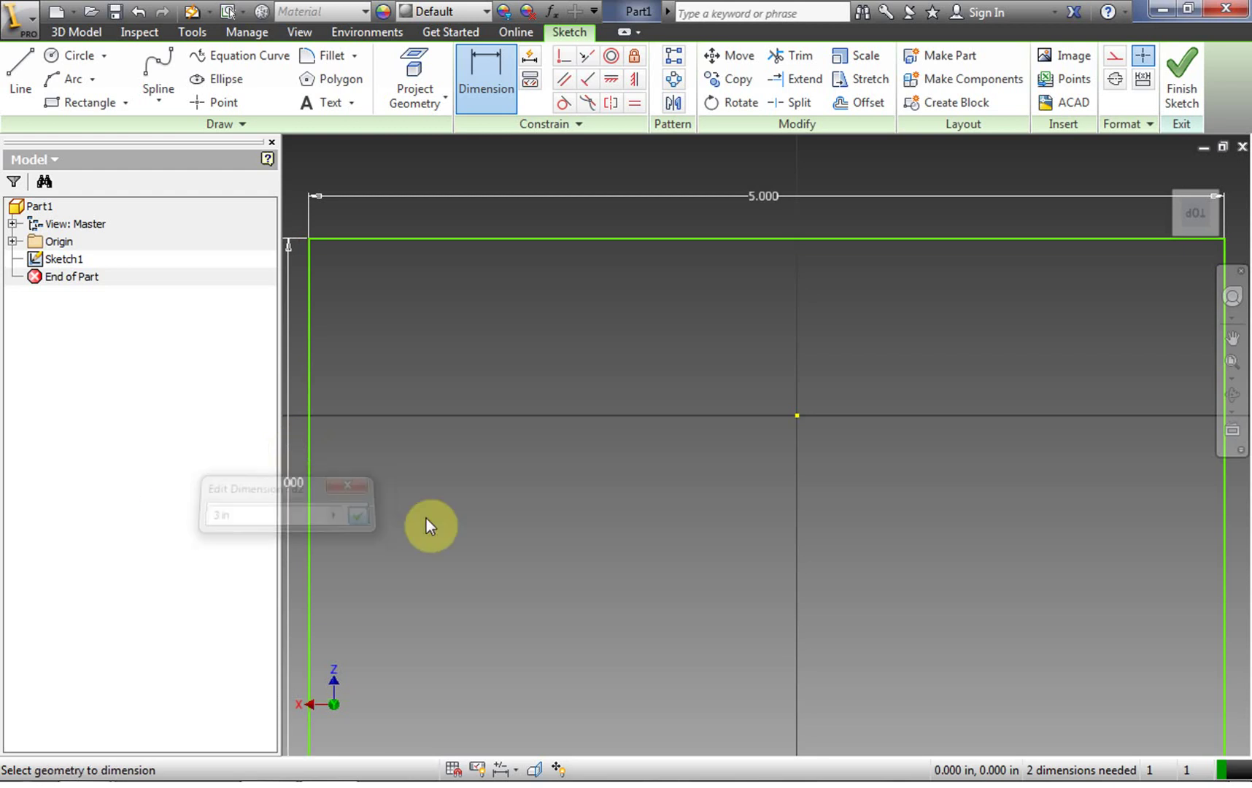
Step: Sketch a second rectangle about 1.41 by 1.30 in inside the large one, just below the origin
click(1233, 361)
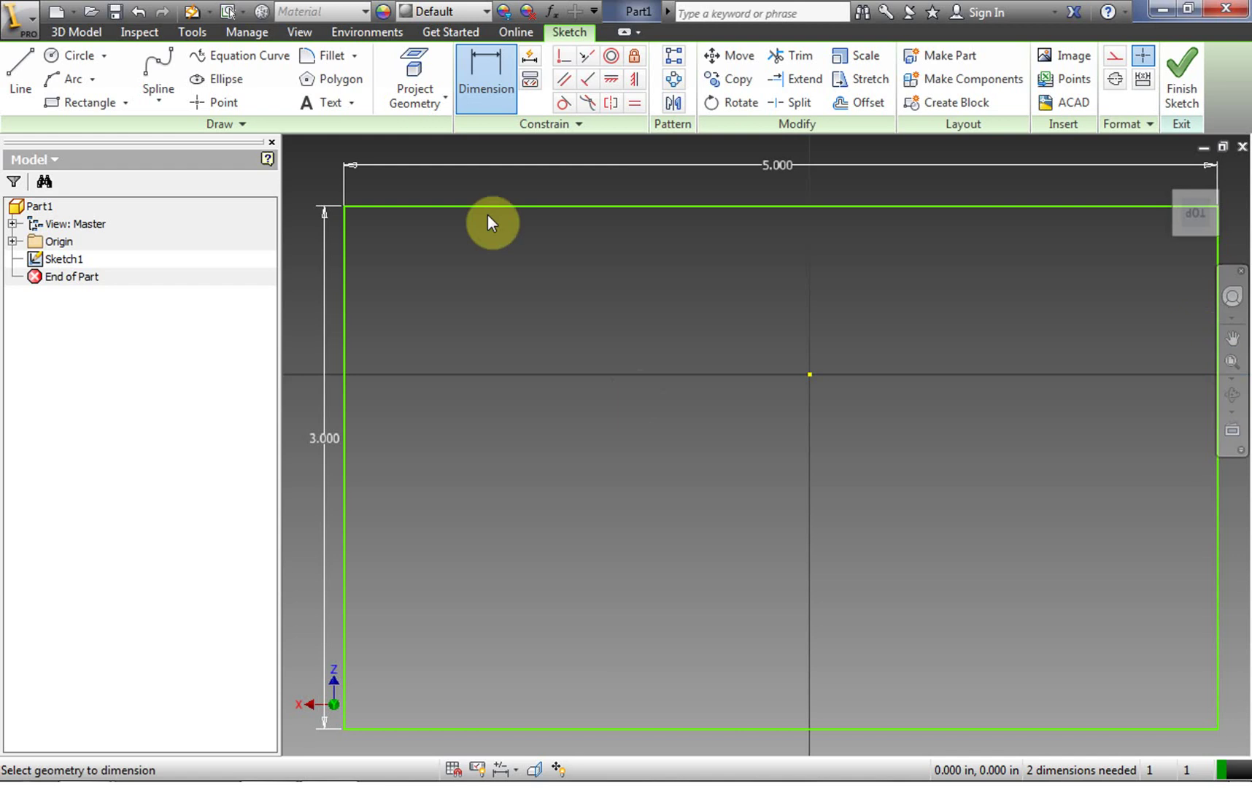
click(64, 105)
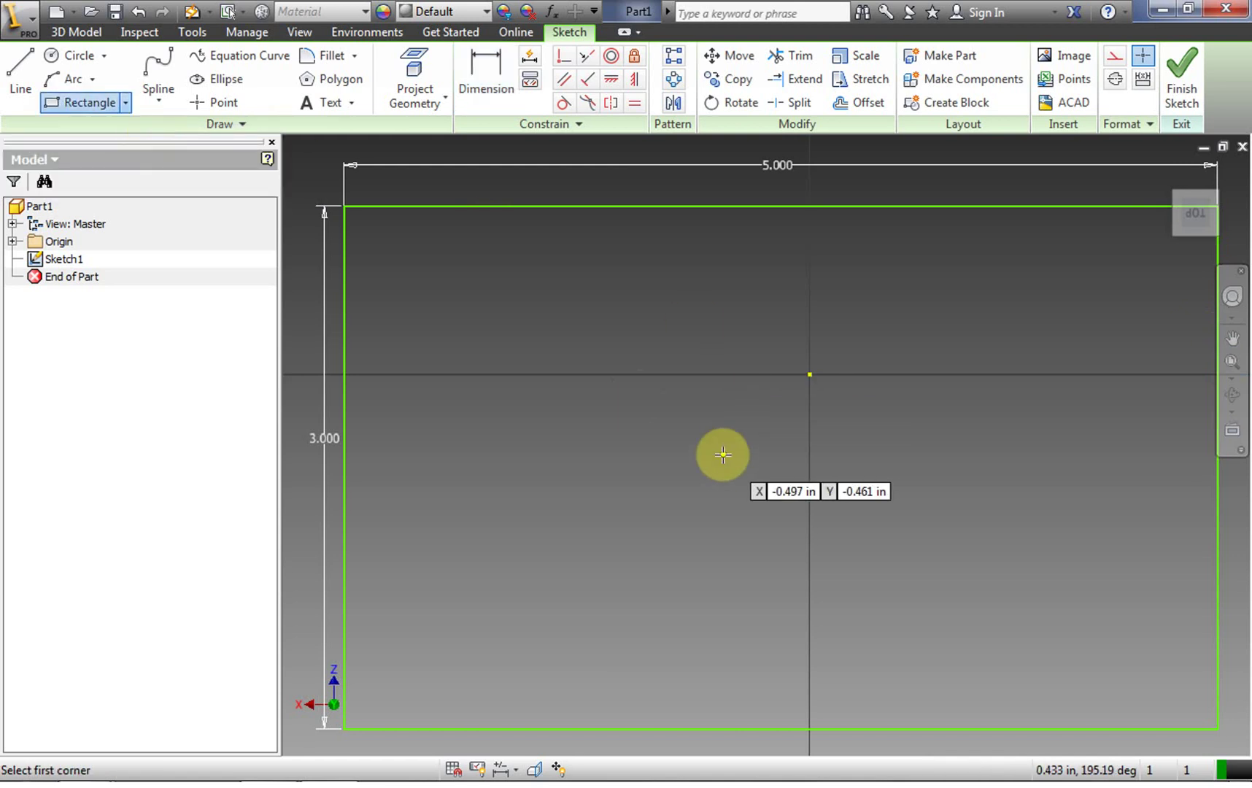
click(713, 407)
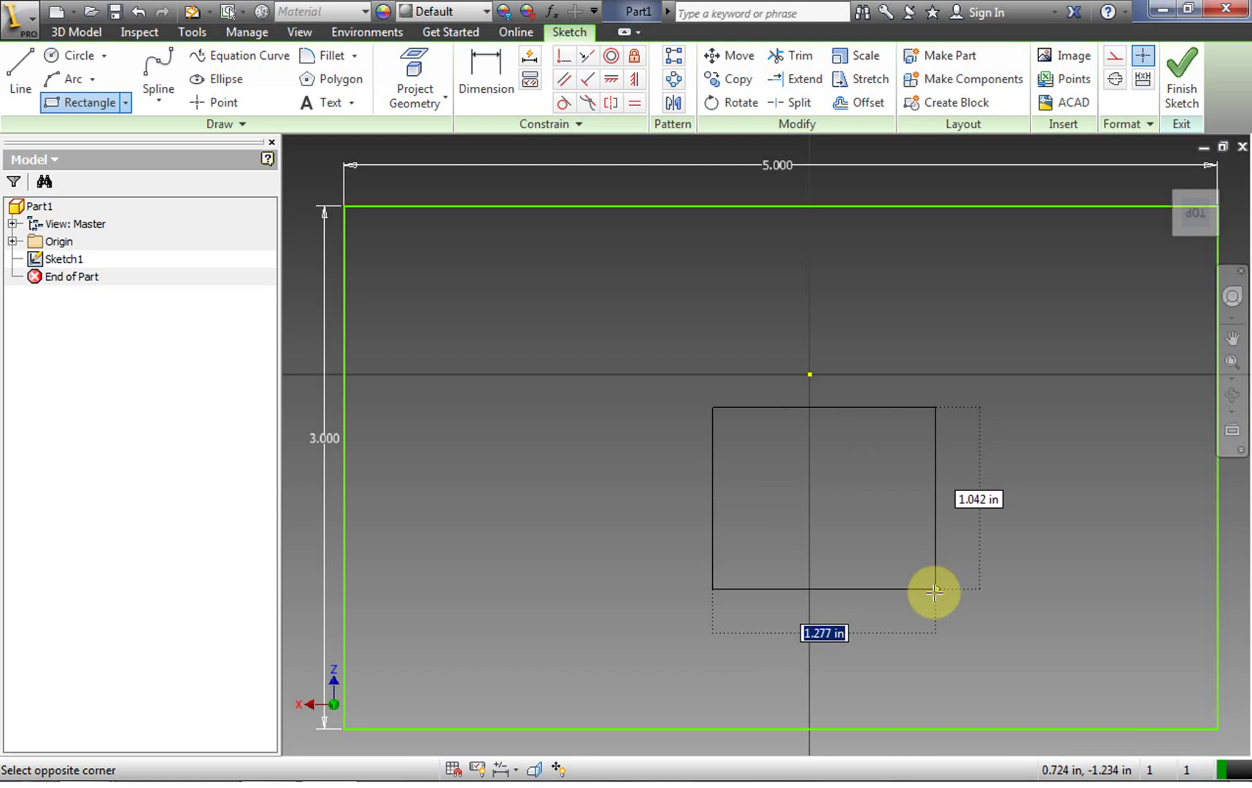
click(960, 636)
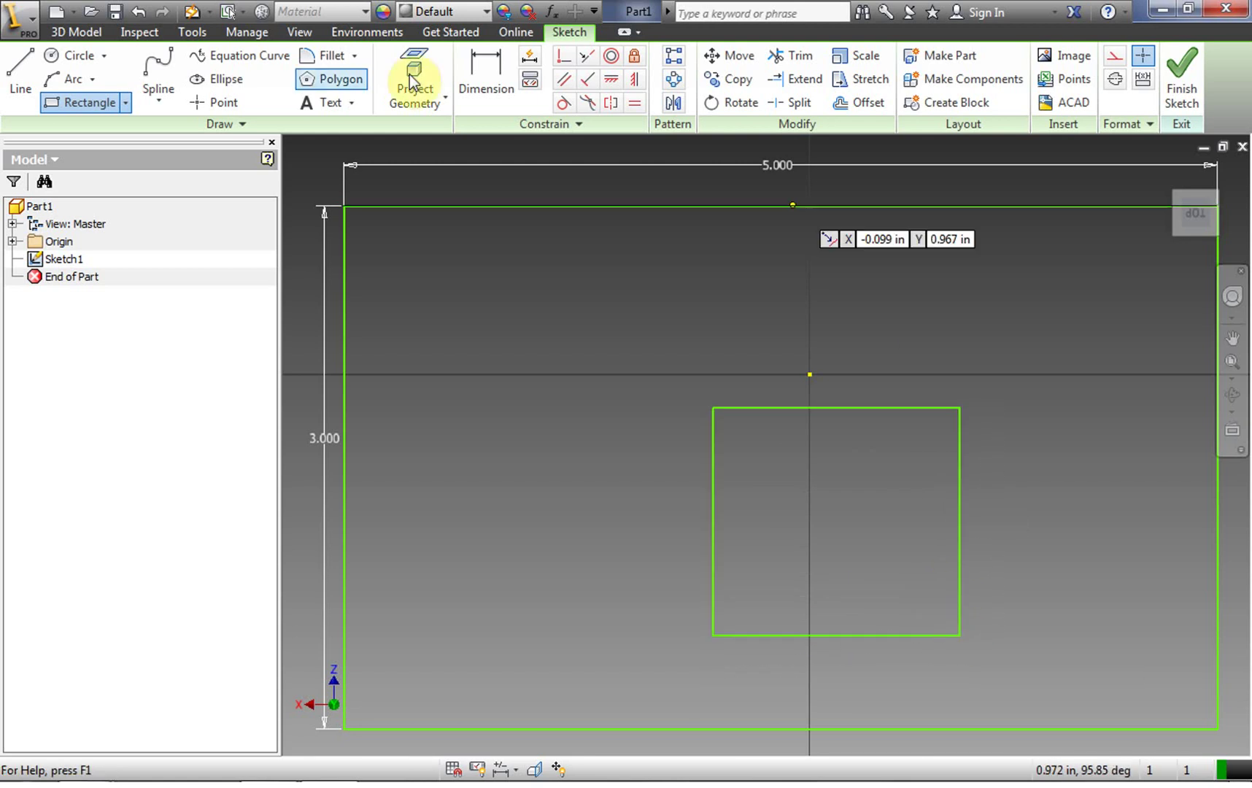
Step: Dimension the inner rectangle's upper edge and set its width to 1 in
click(485, 80)
click(853, 407)
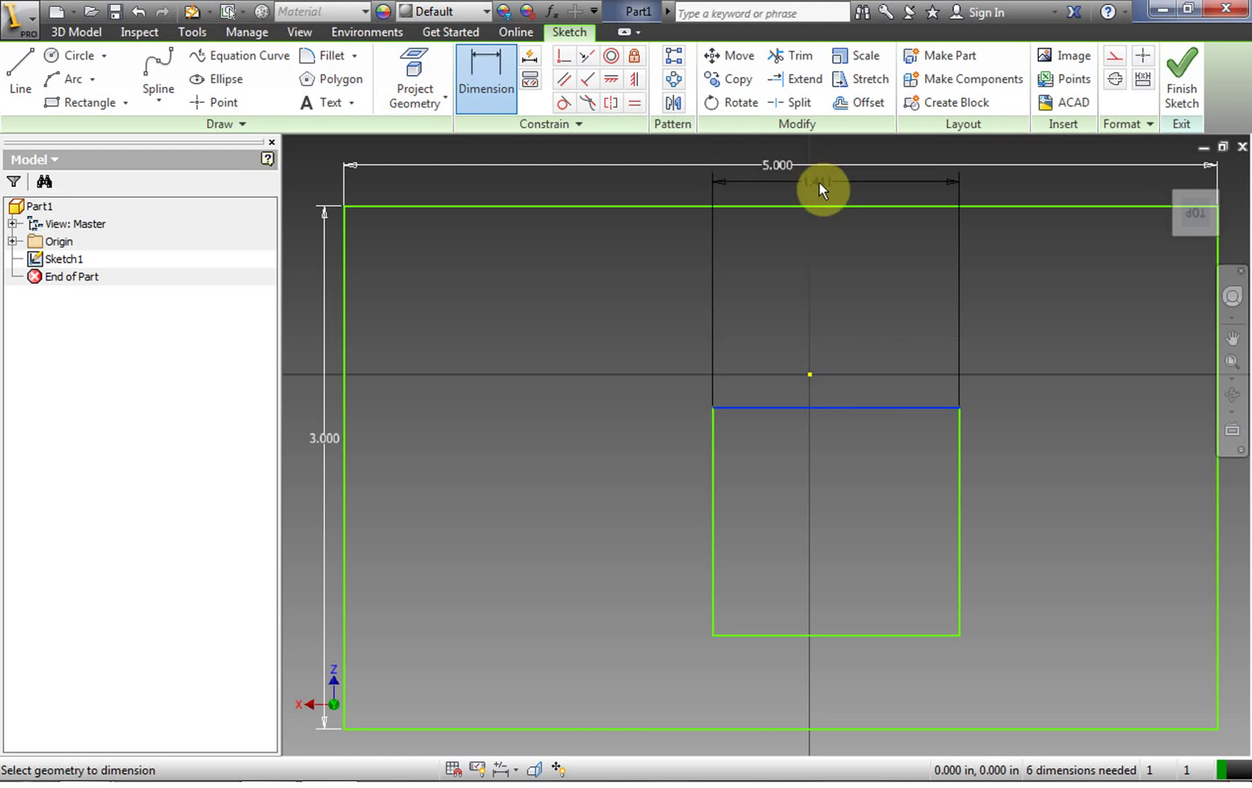
click(819, 182)
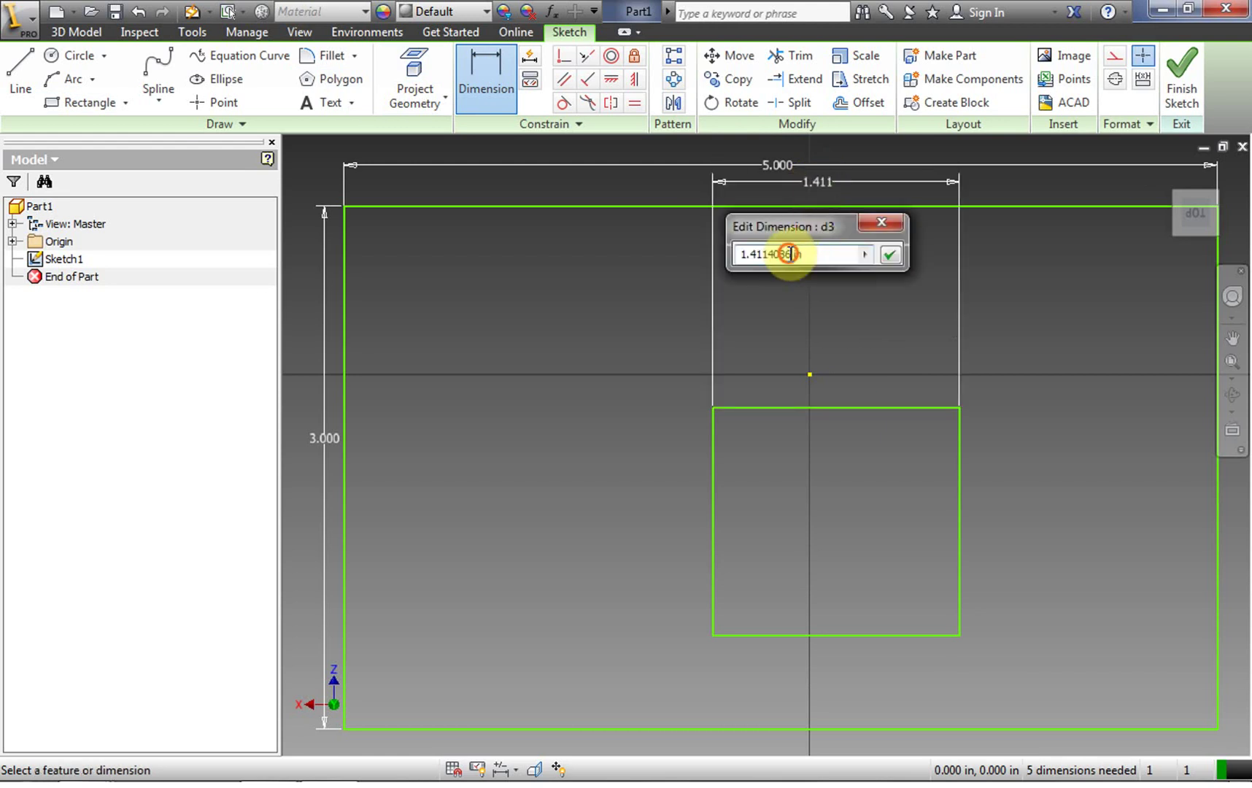
double_click(737, 254)
text(1)
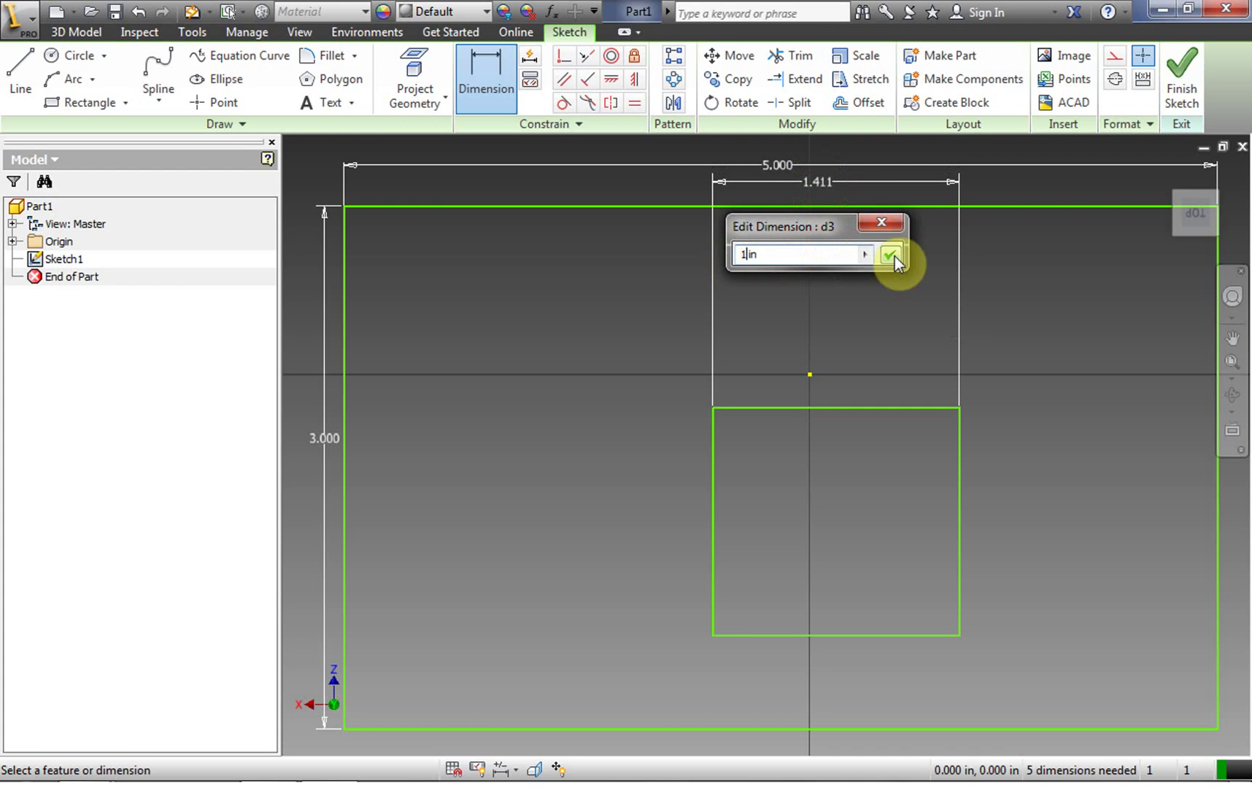
click(889, 254)
Step: Dimension the inner rectangle's left edge and set its height to 1 in
click(715, 533)
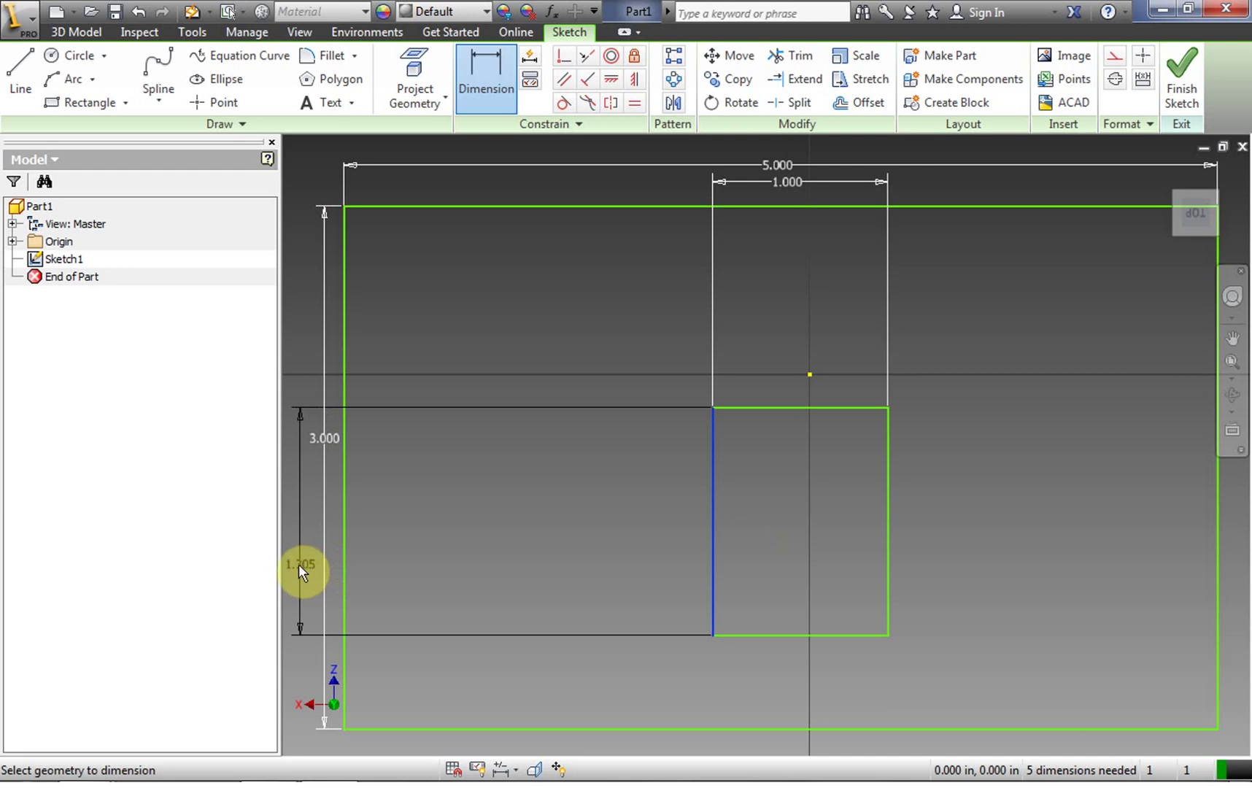
click(294, 567)
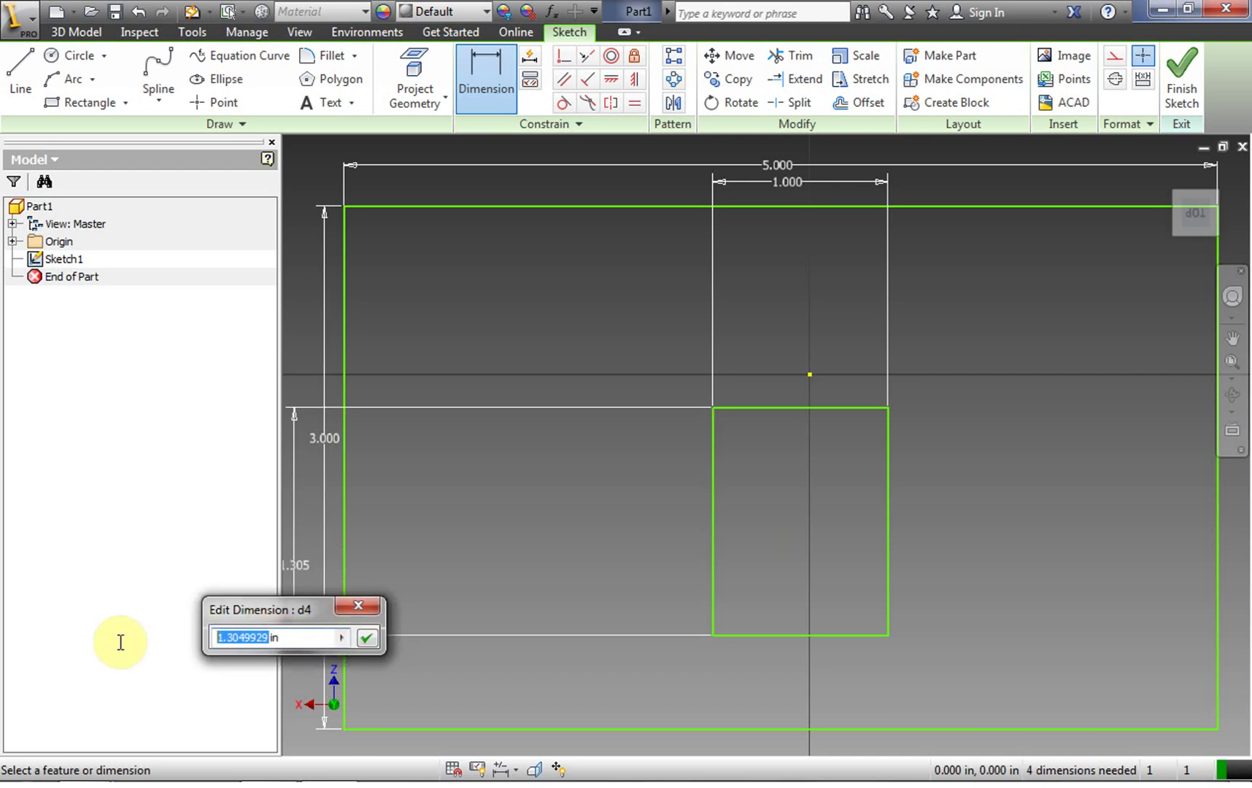
text(1 in)
click(367, 638)
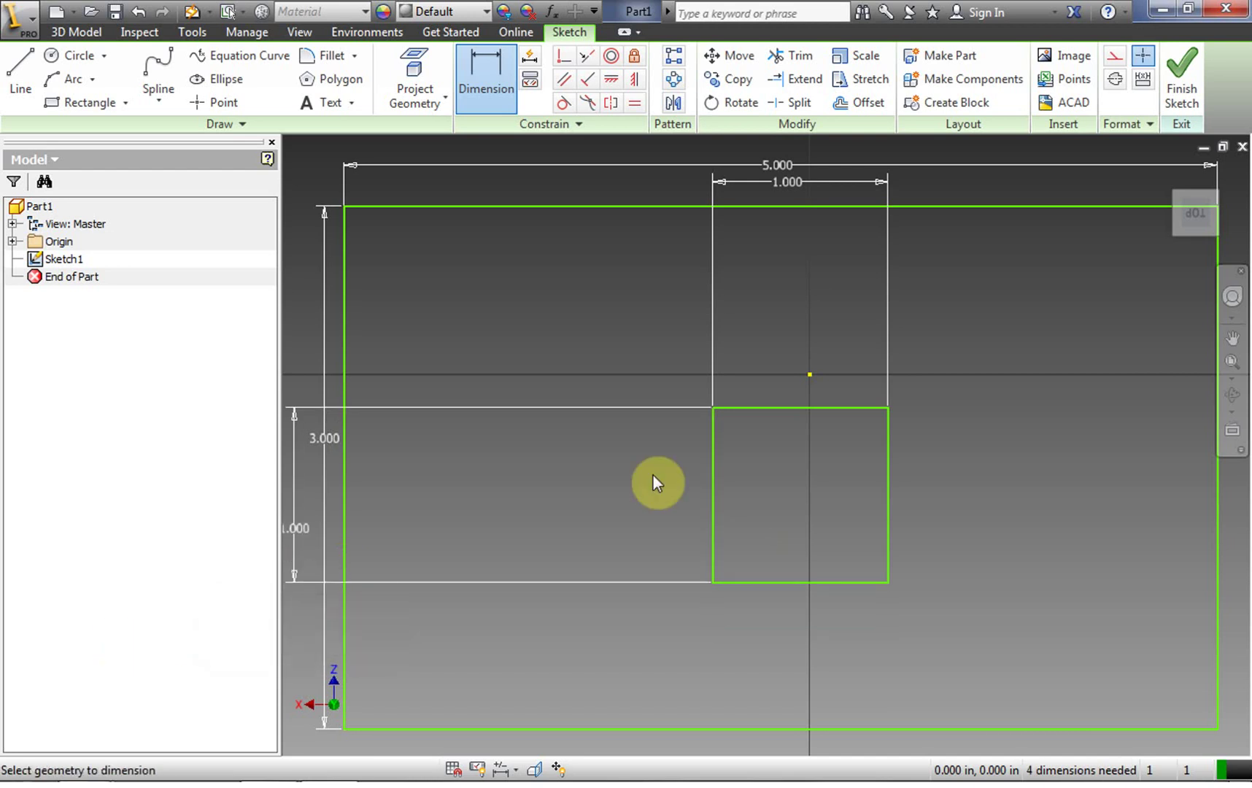
Step: Dimension the gap between the upper edges of the inner and outer rectangles and set it to 1 in
click(790, 407)
click(794, 206)
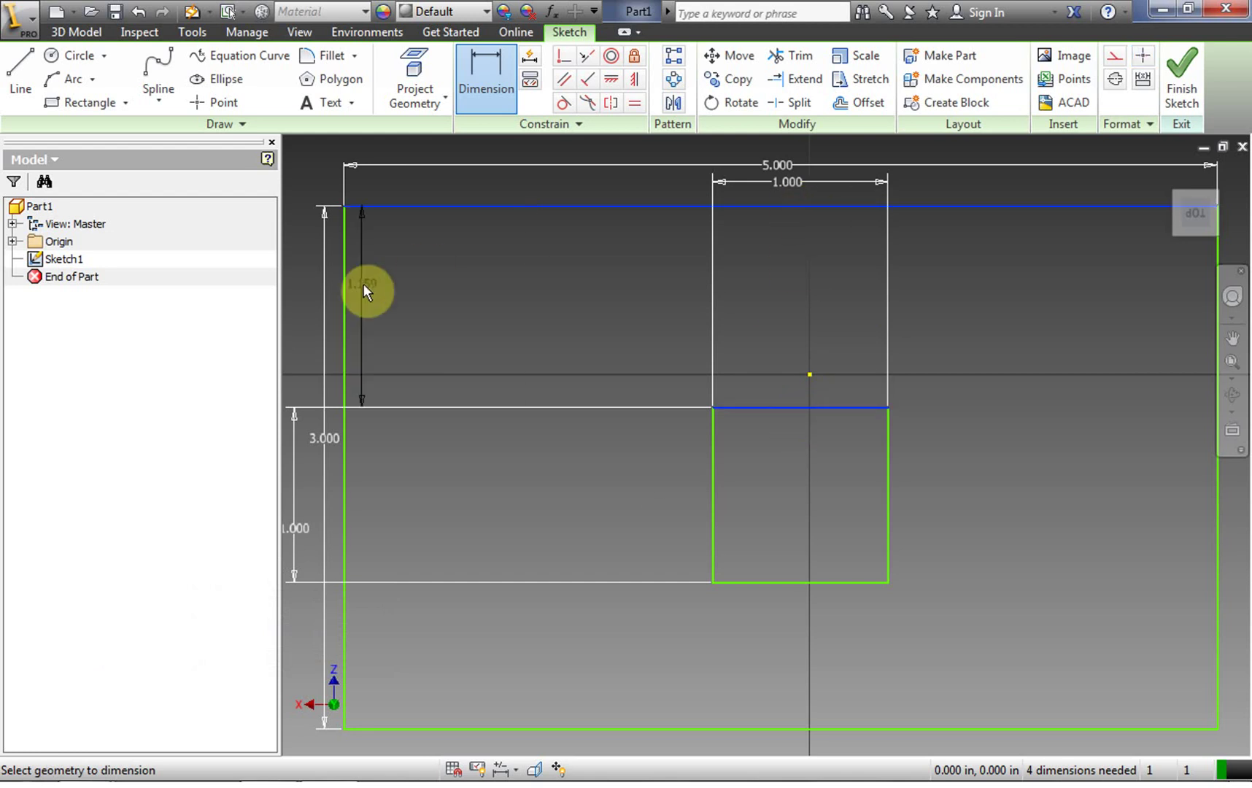
click(295, 292)
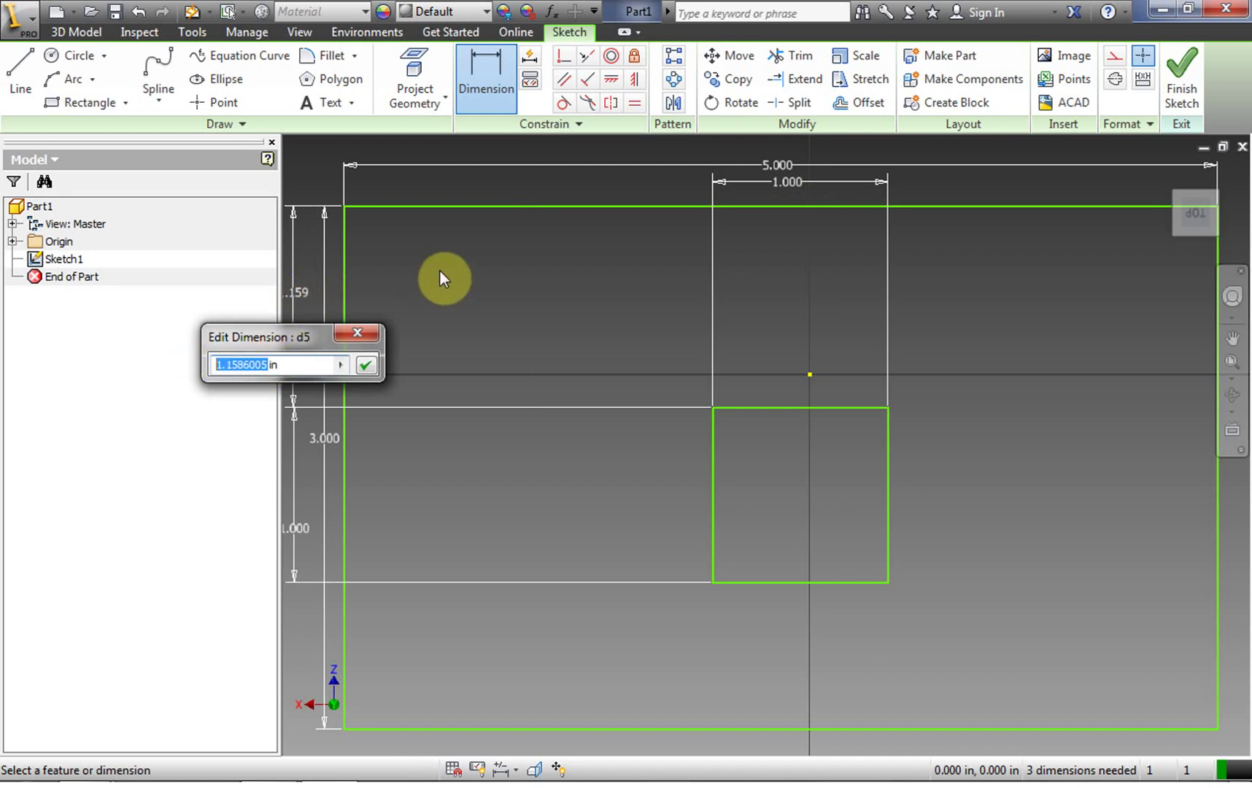
text(1)
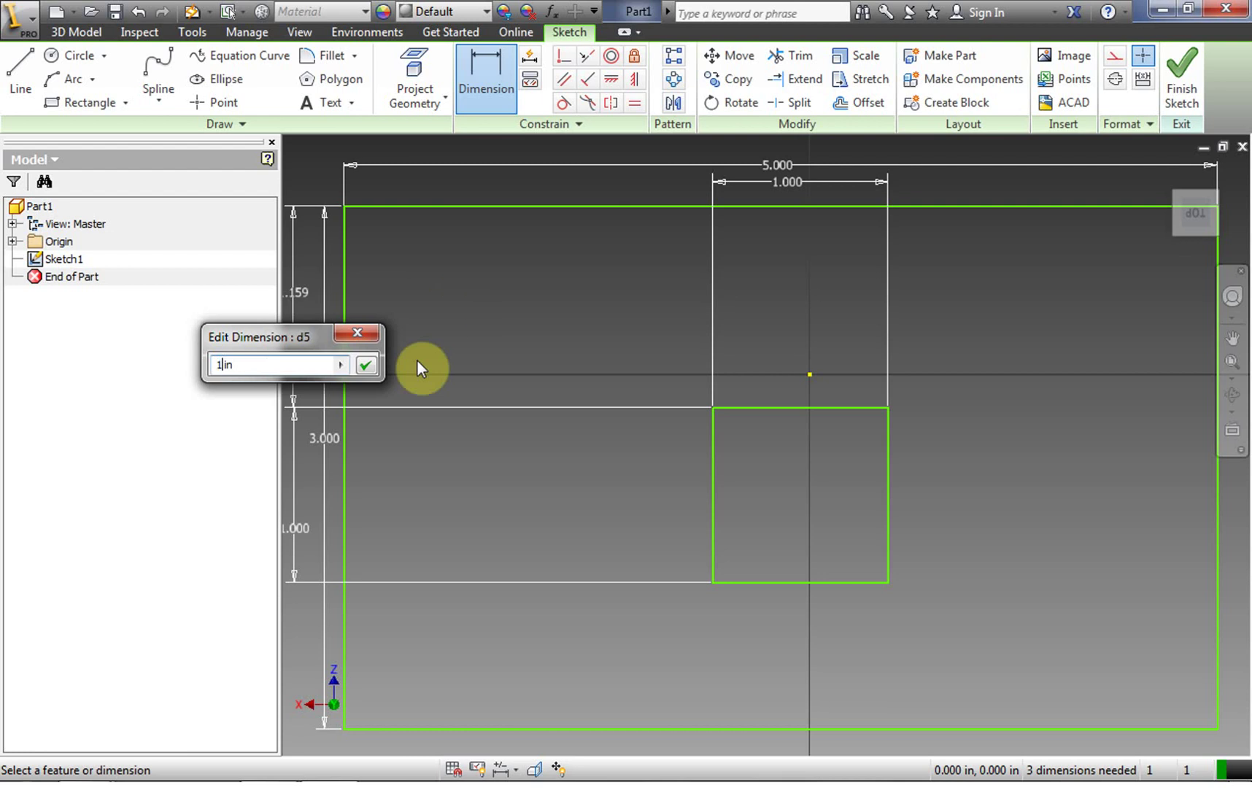
click(367, 365)
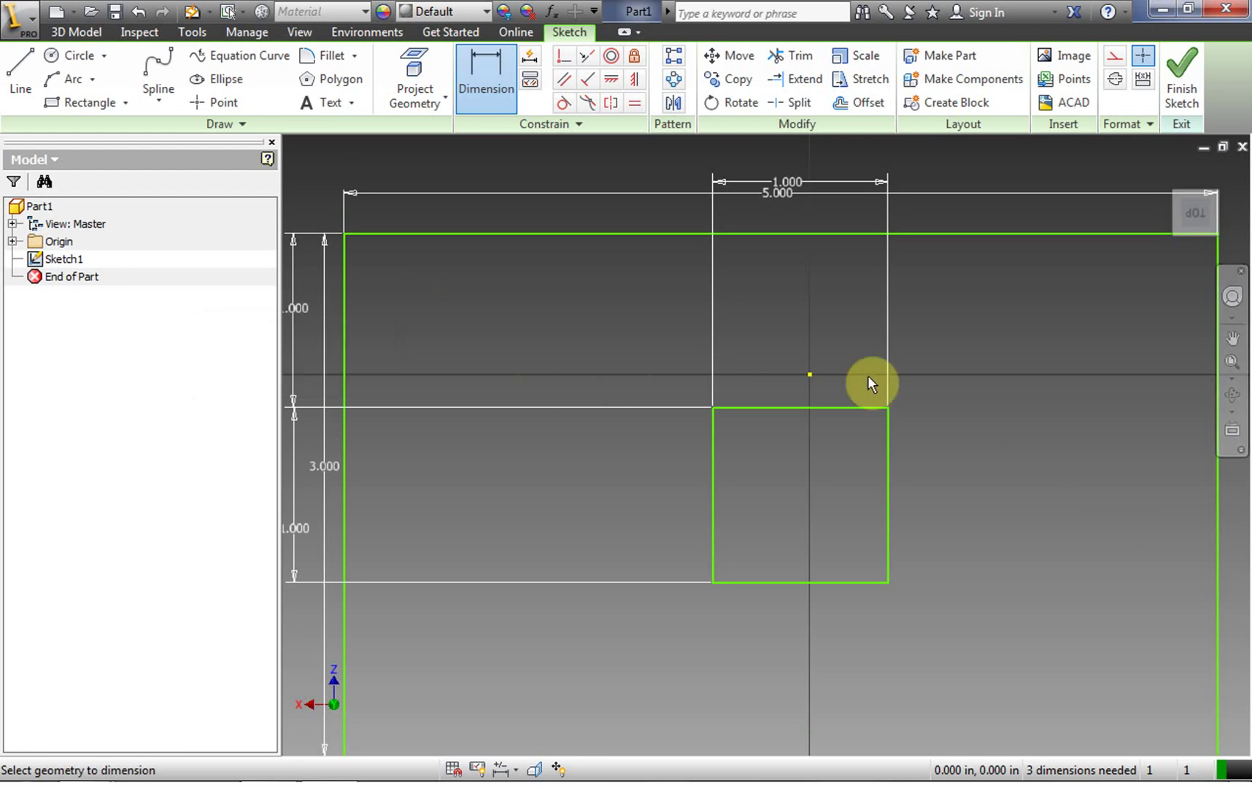
Step: Dimension the gap between the right edges of the inner square and outer rectangle and set it to 2 in
click(888, 447)
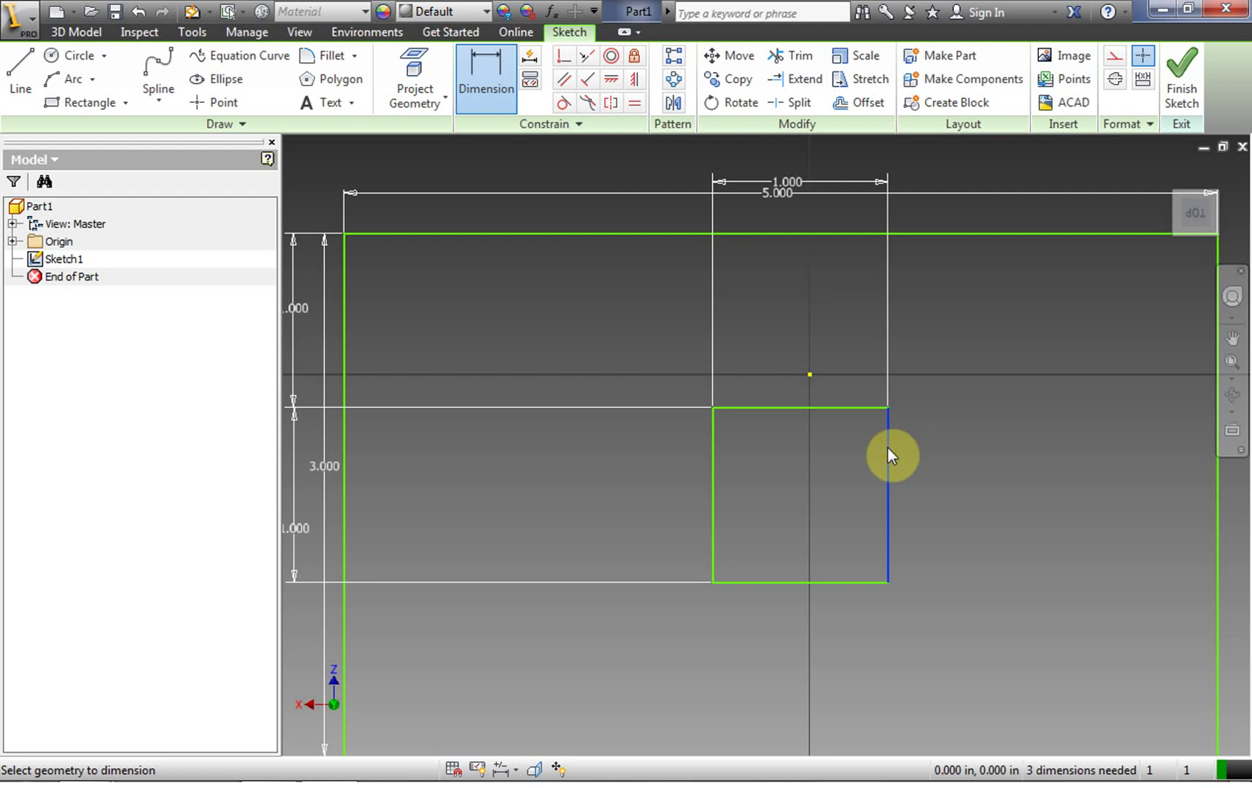
click(1218, 508)
click(1085, 181)
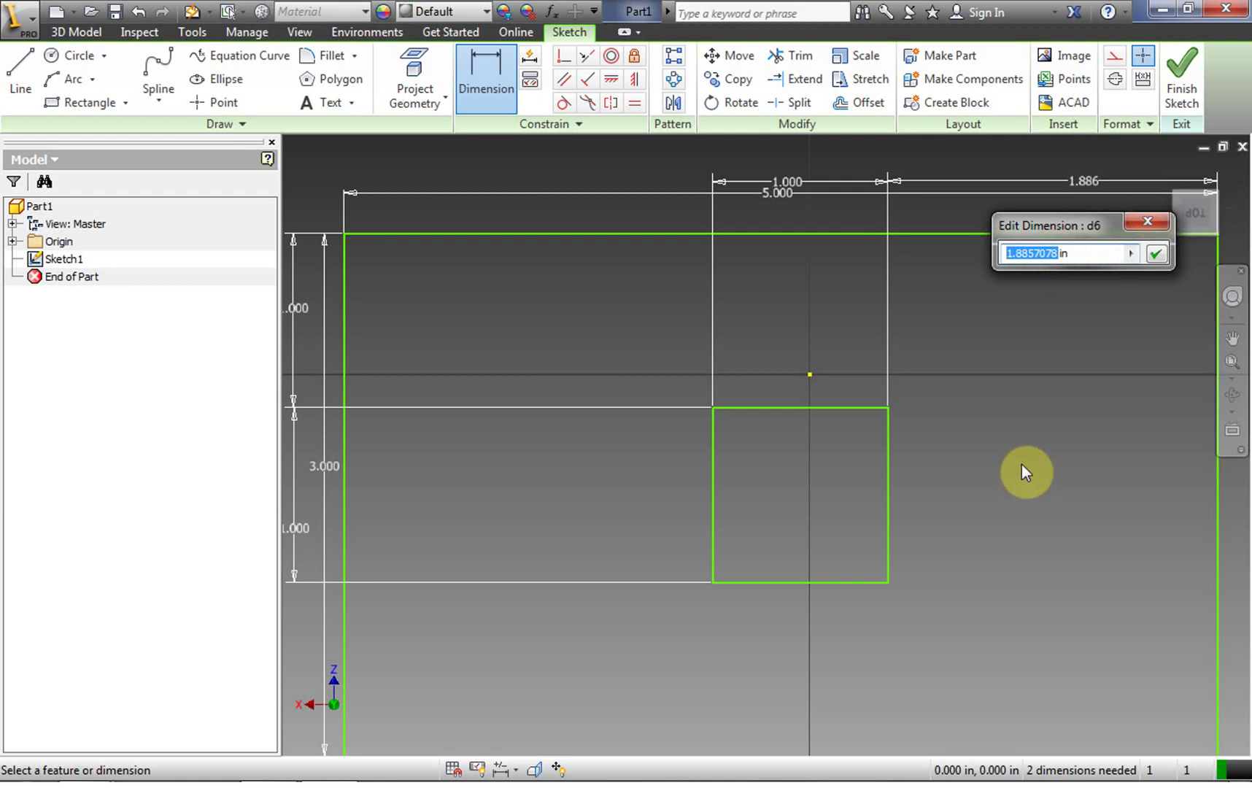
text(2)
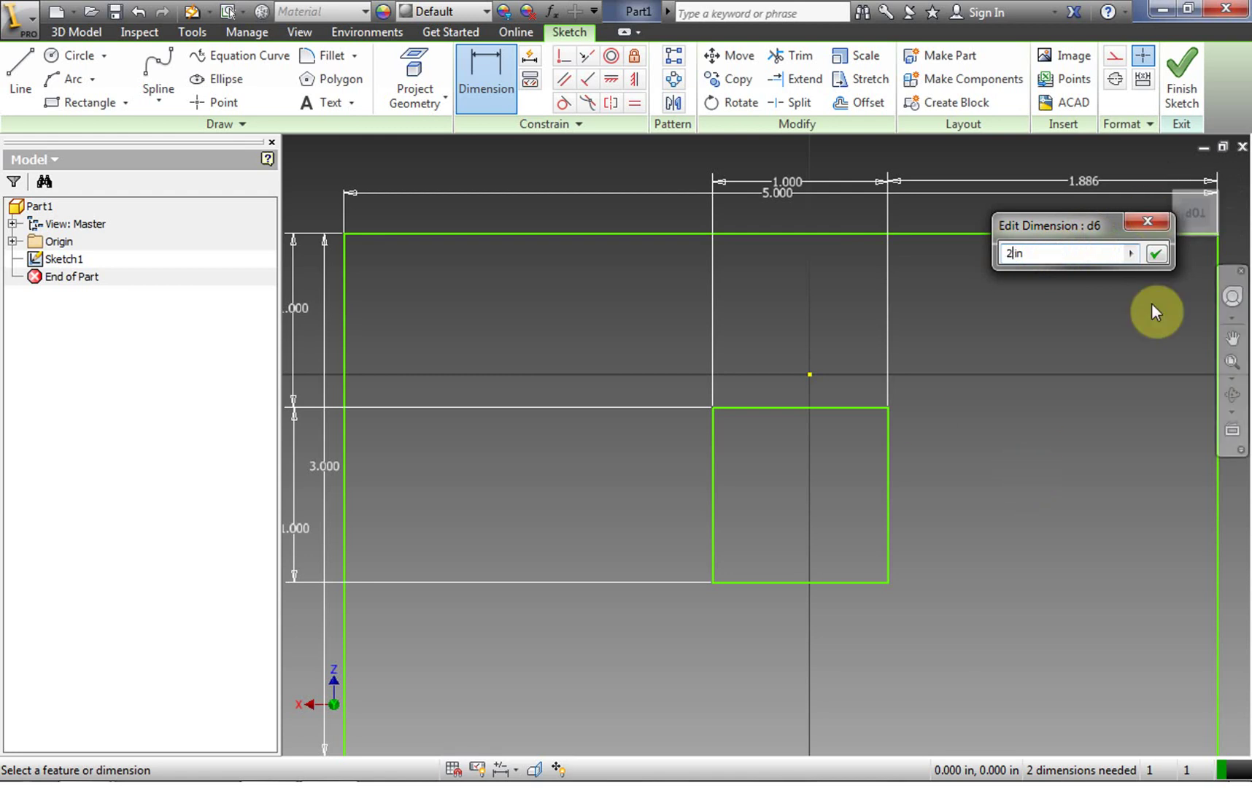
click(1156, 255)
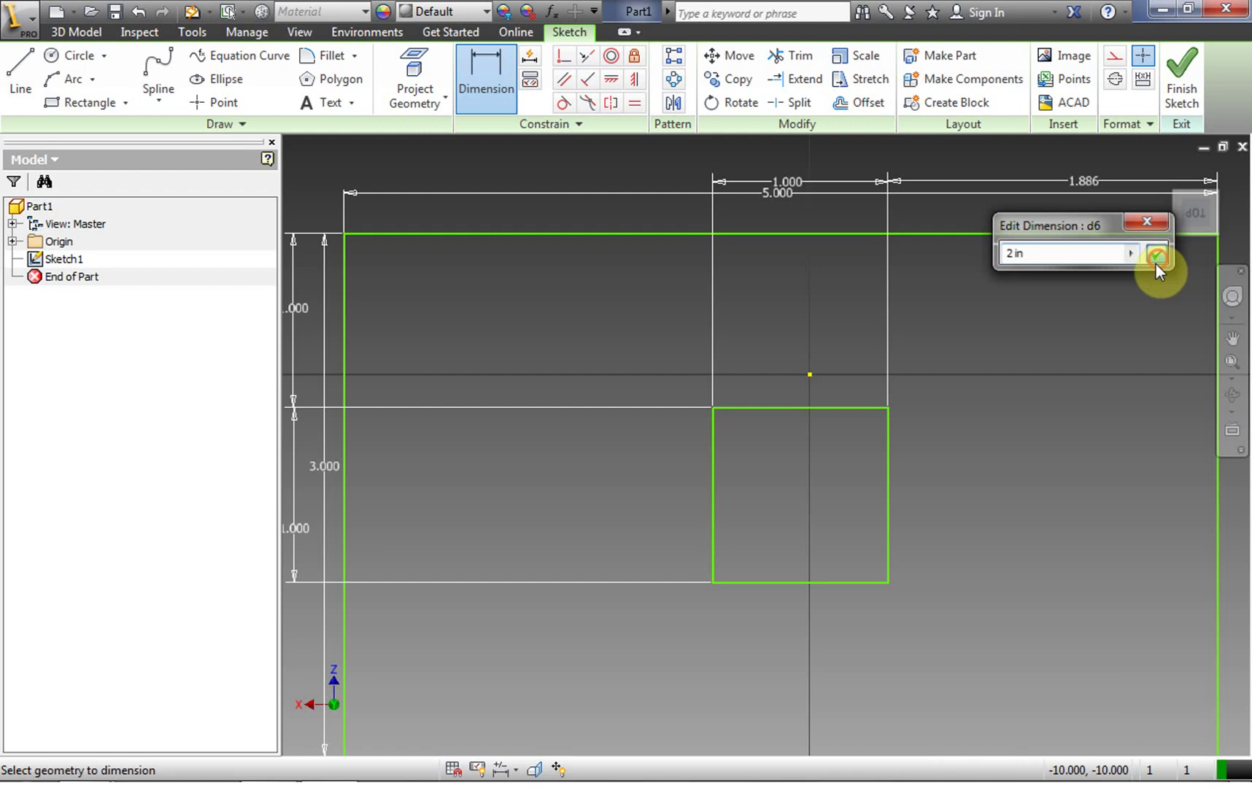
right_click(1078, 478)
key(Escape)
Step: Finish the sketch of the two nested rectangles and return to the 3D model
drag(1233, 364, 1211, 482)
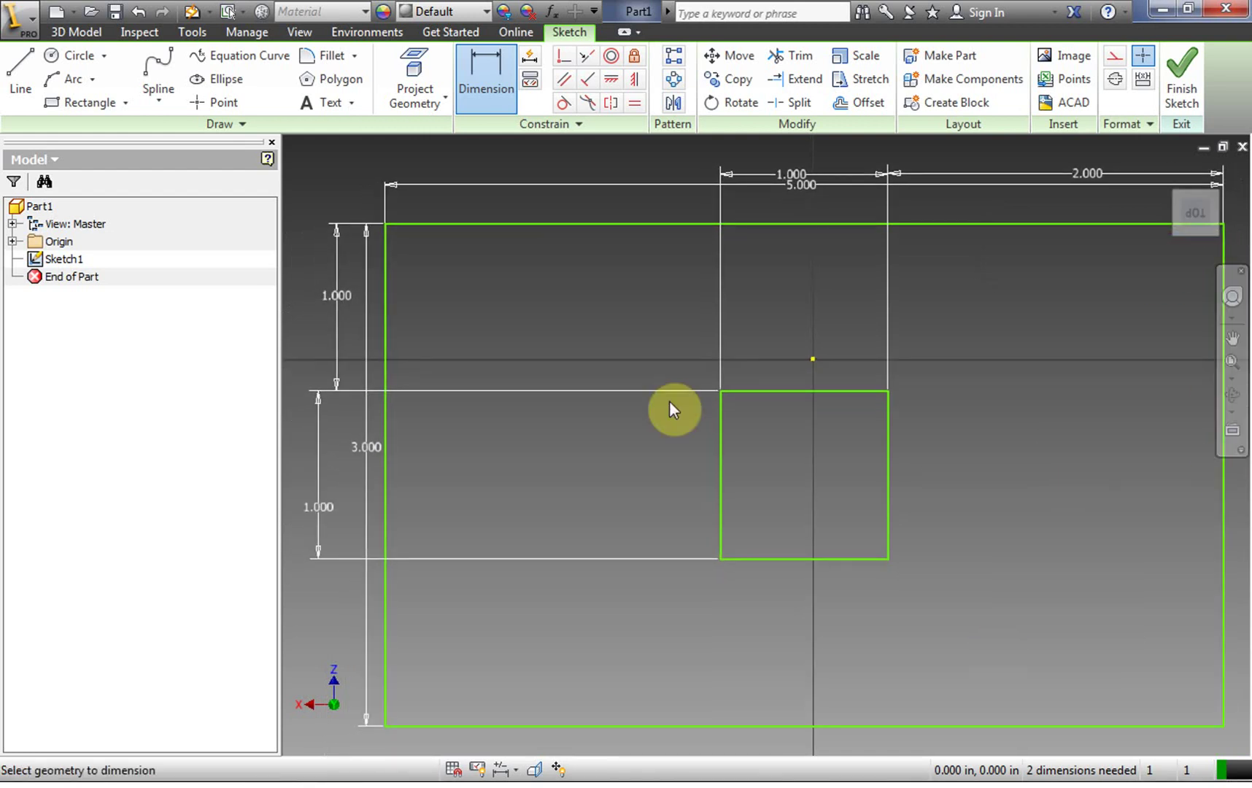
right_click(511, 156)
click(529, 211)
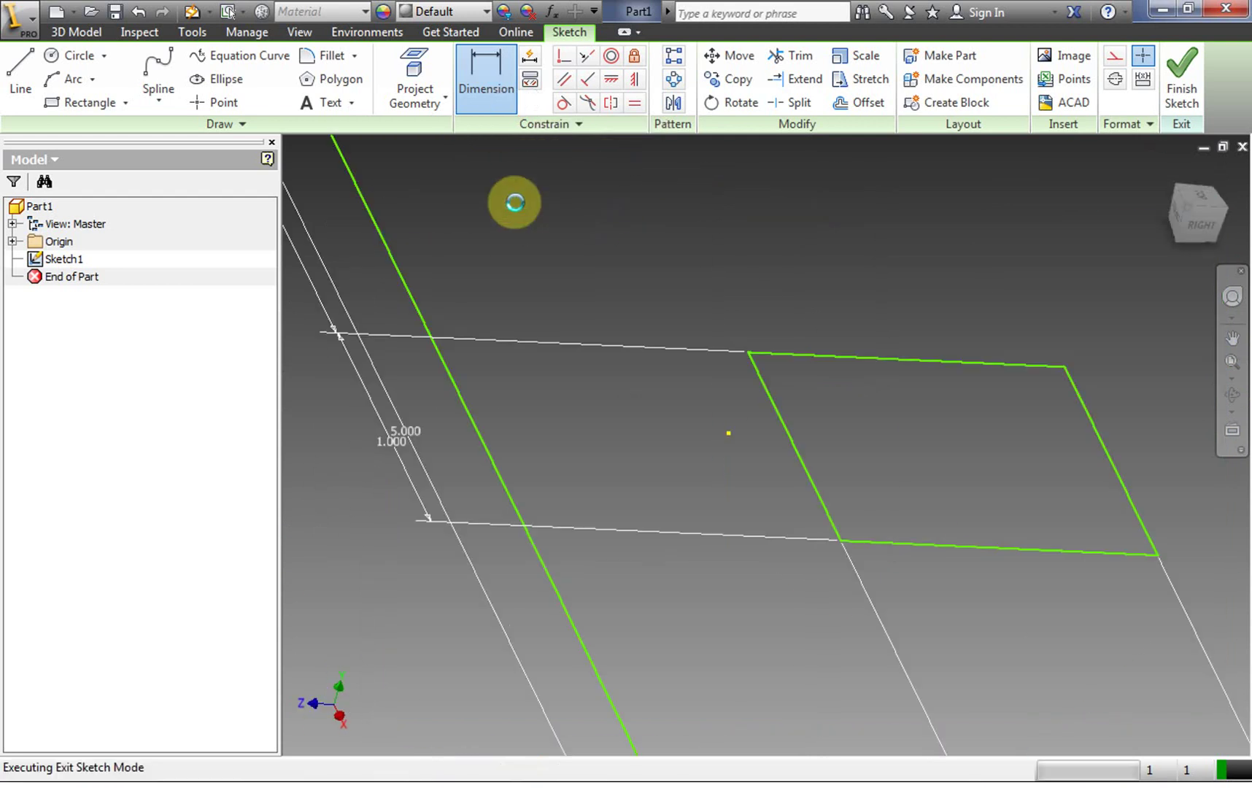
Step: Extrude the region between the outer rectangle and the inner square by 1 in, leaving the square as a hole
click(162, 75)
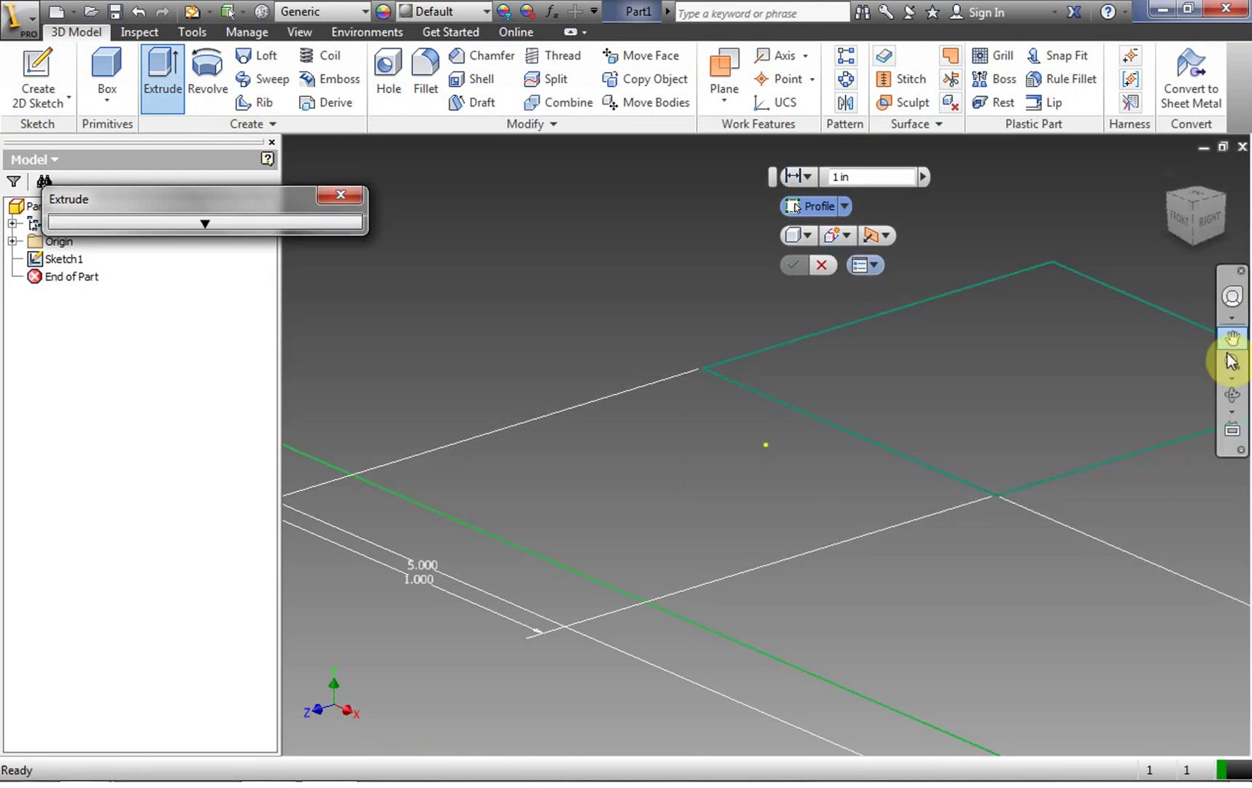
click(1230, 365)
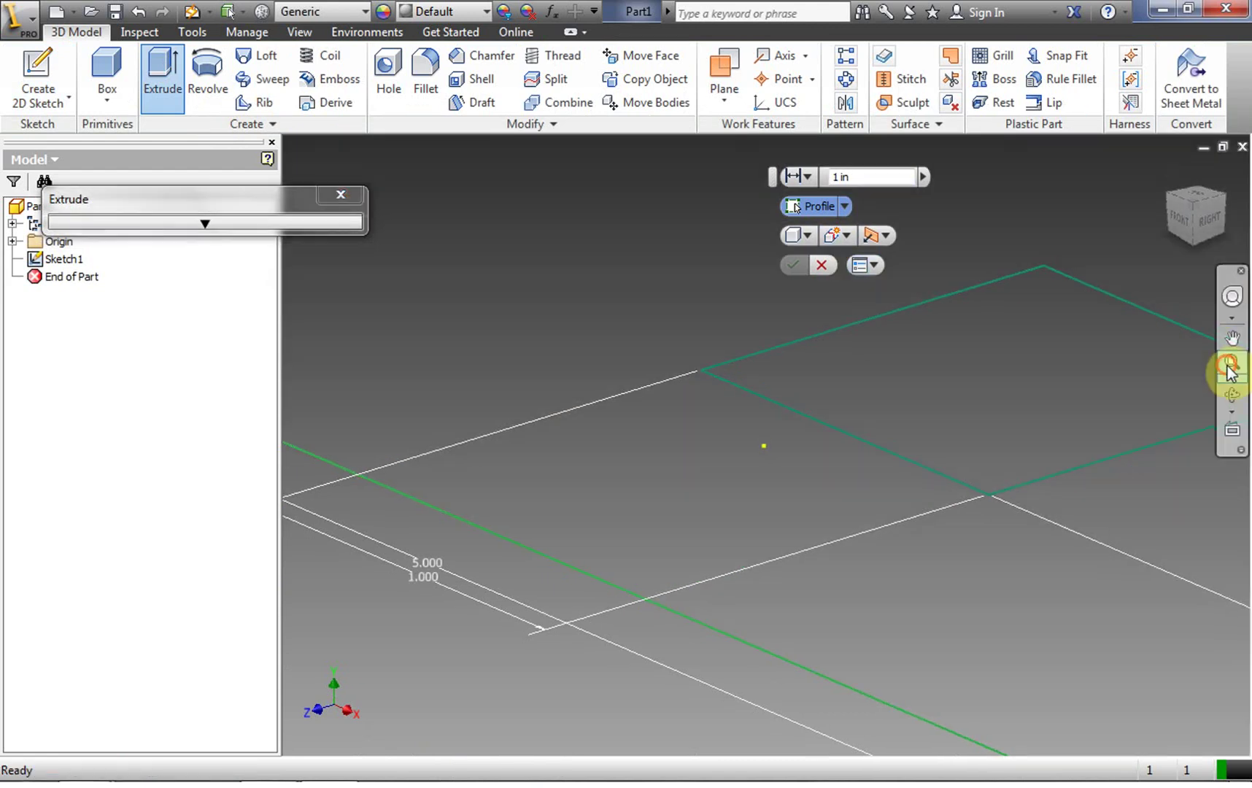
click(1207, 200)
click(857, 411)
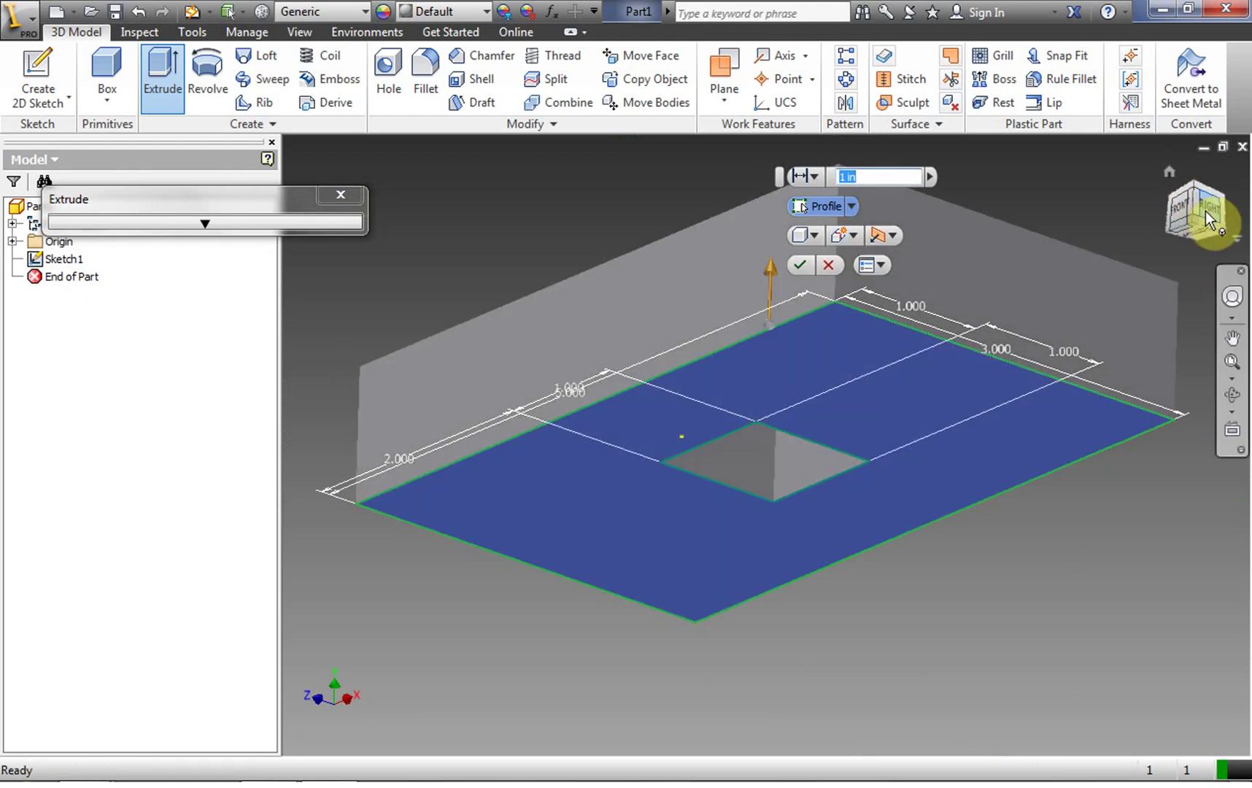
click(1206, 211)
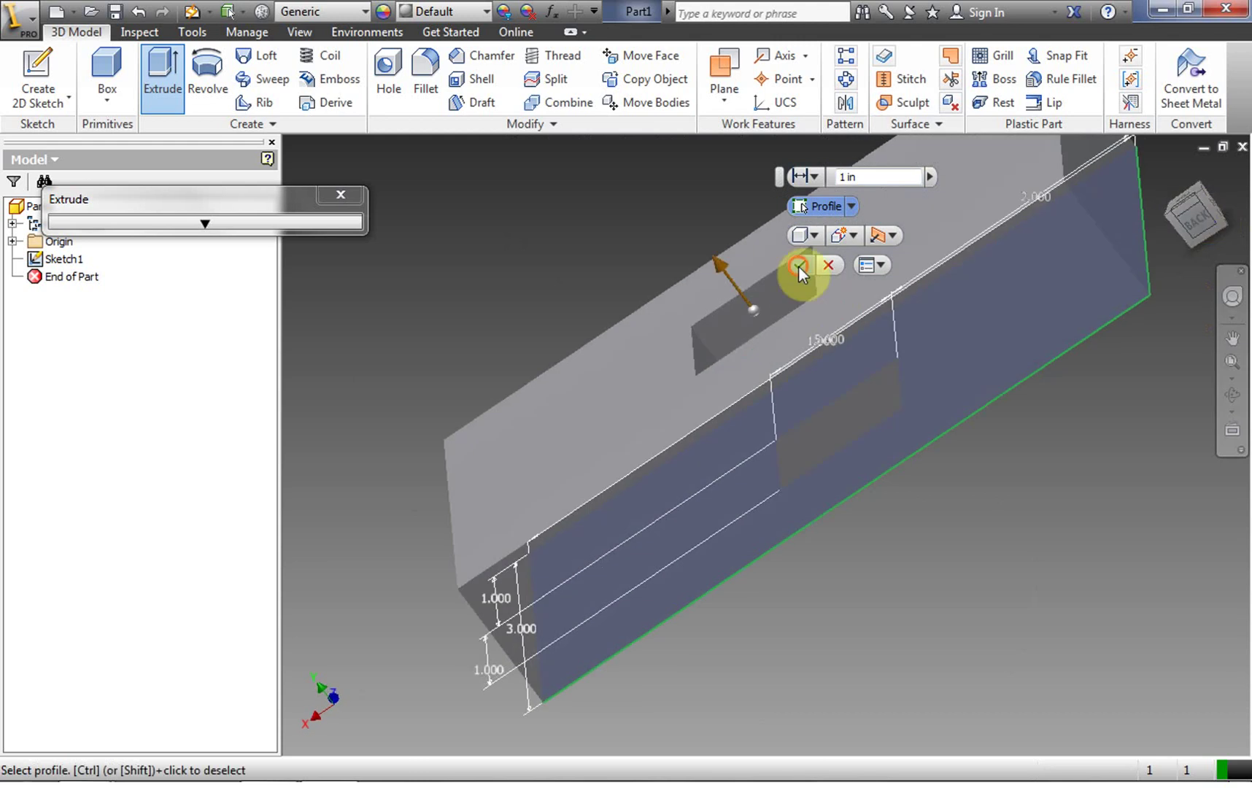
click(799, 266)
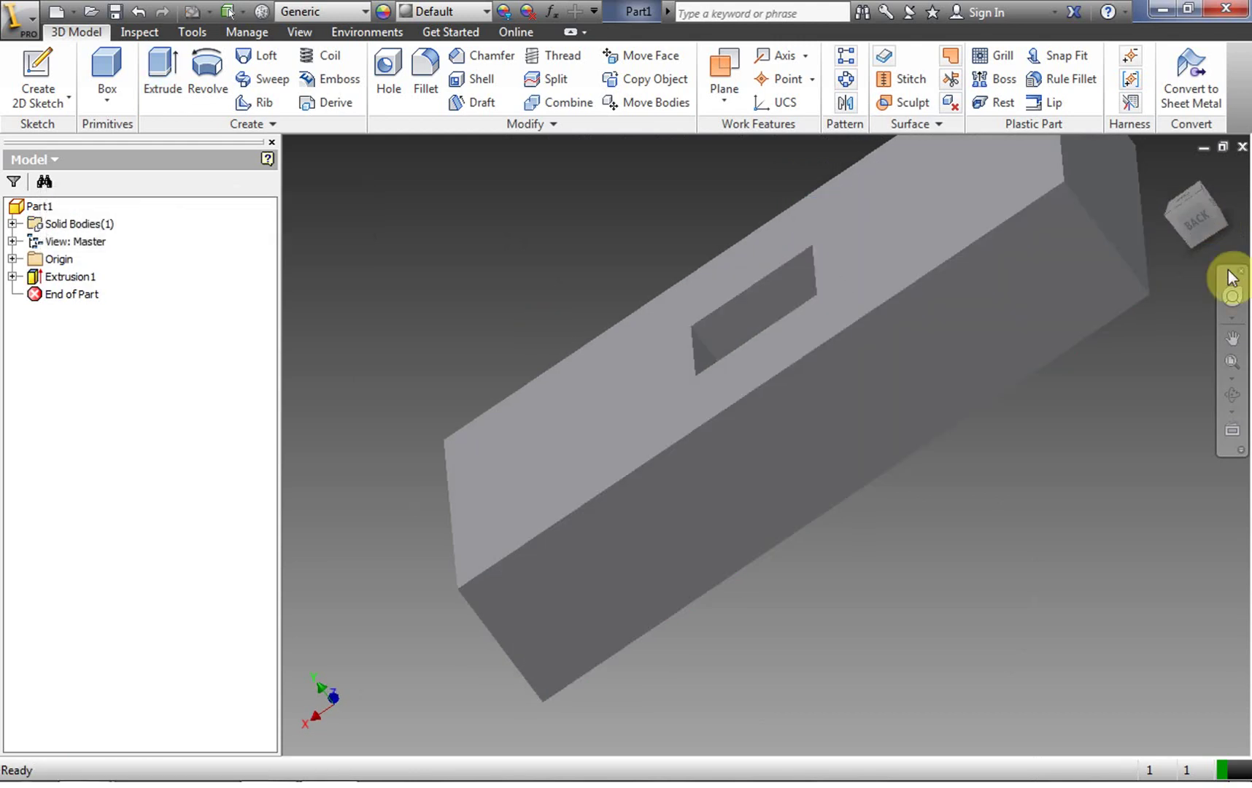
Step: Save the block in the InventorVideos folder as AutodeskInvetor2013_Lesson_11_BlockwithHole.ipt
drag(1189, 219, 1165, 259)
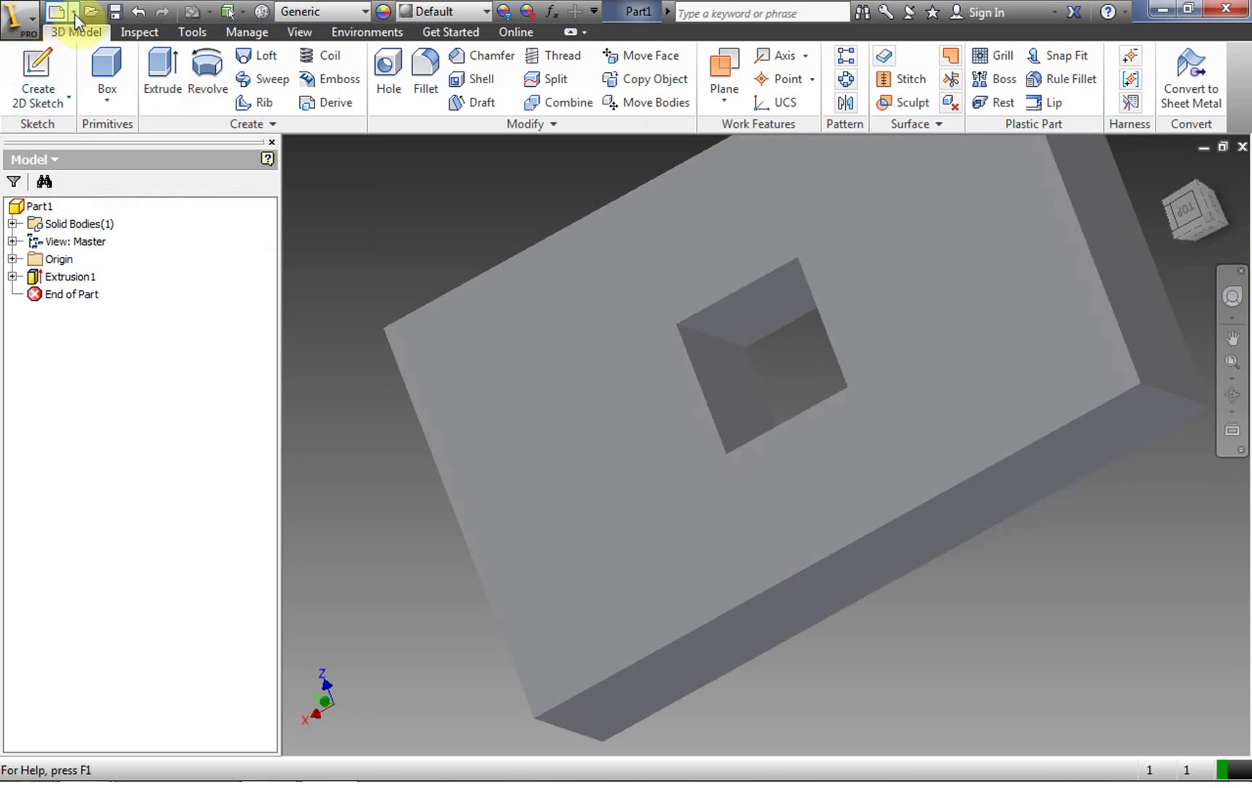
click(115, 11)
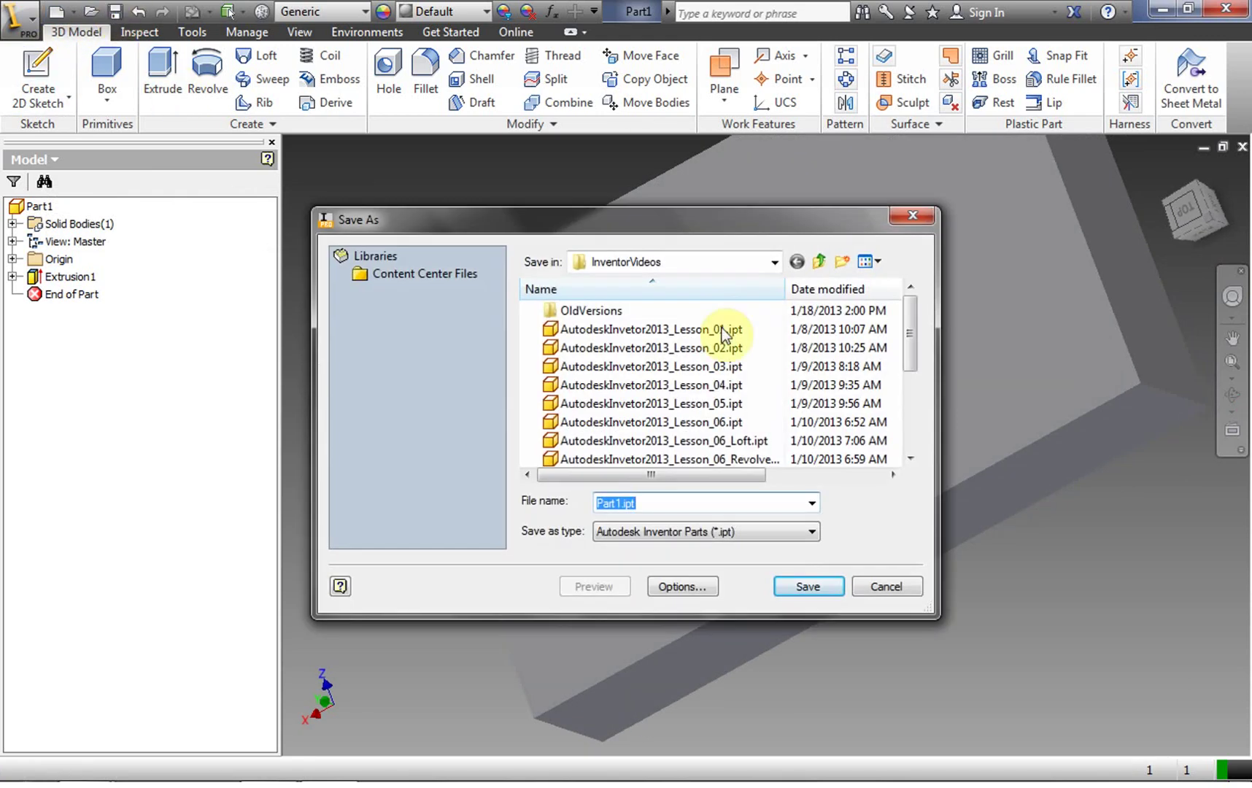
drag(908, 332, 909, 460)
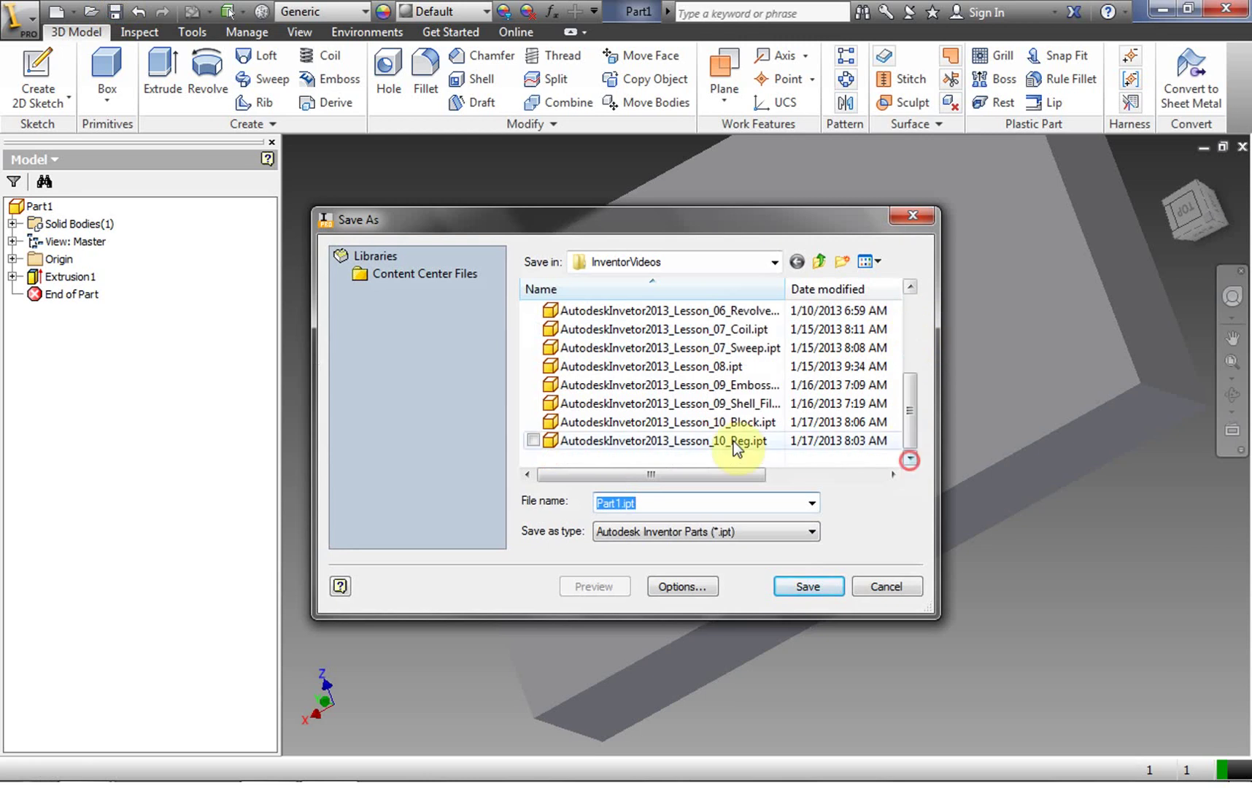
click(732, 442)
click(752, 507)
click(752, 508)
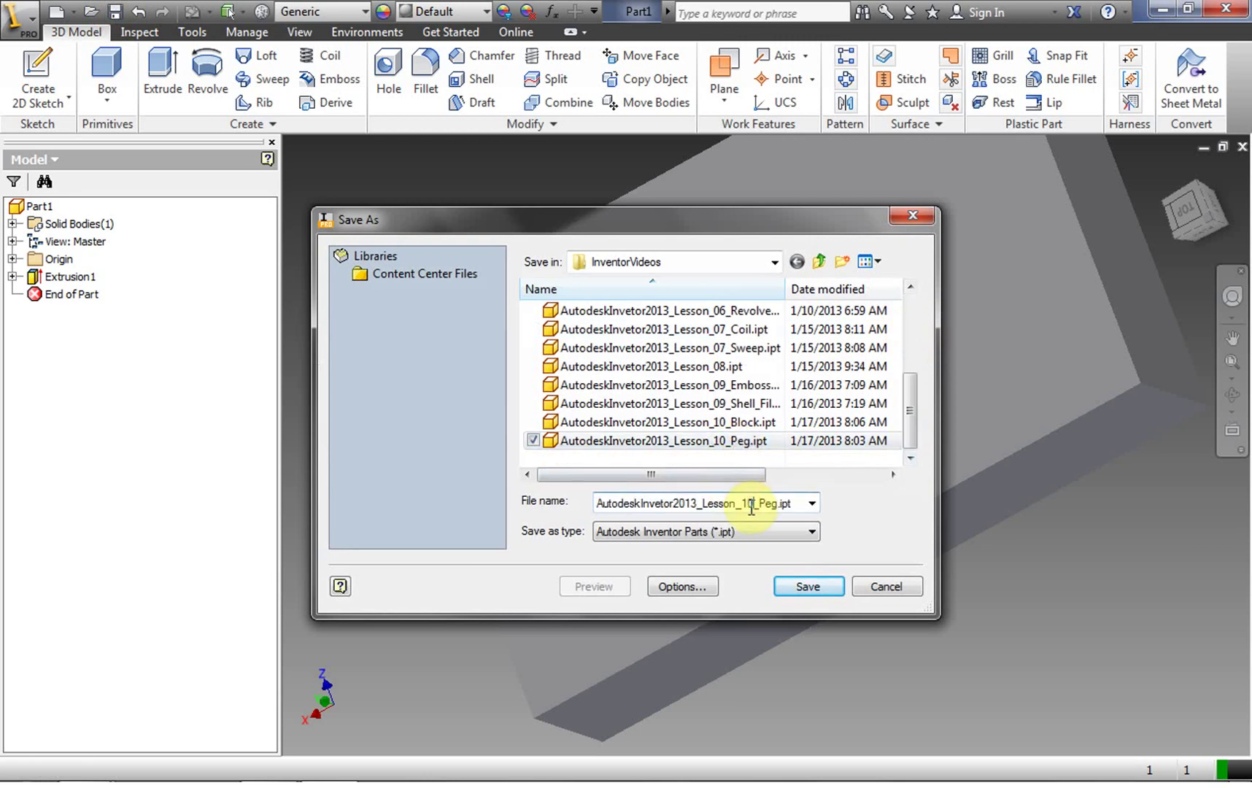
key(shift+Right)
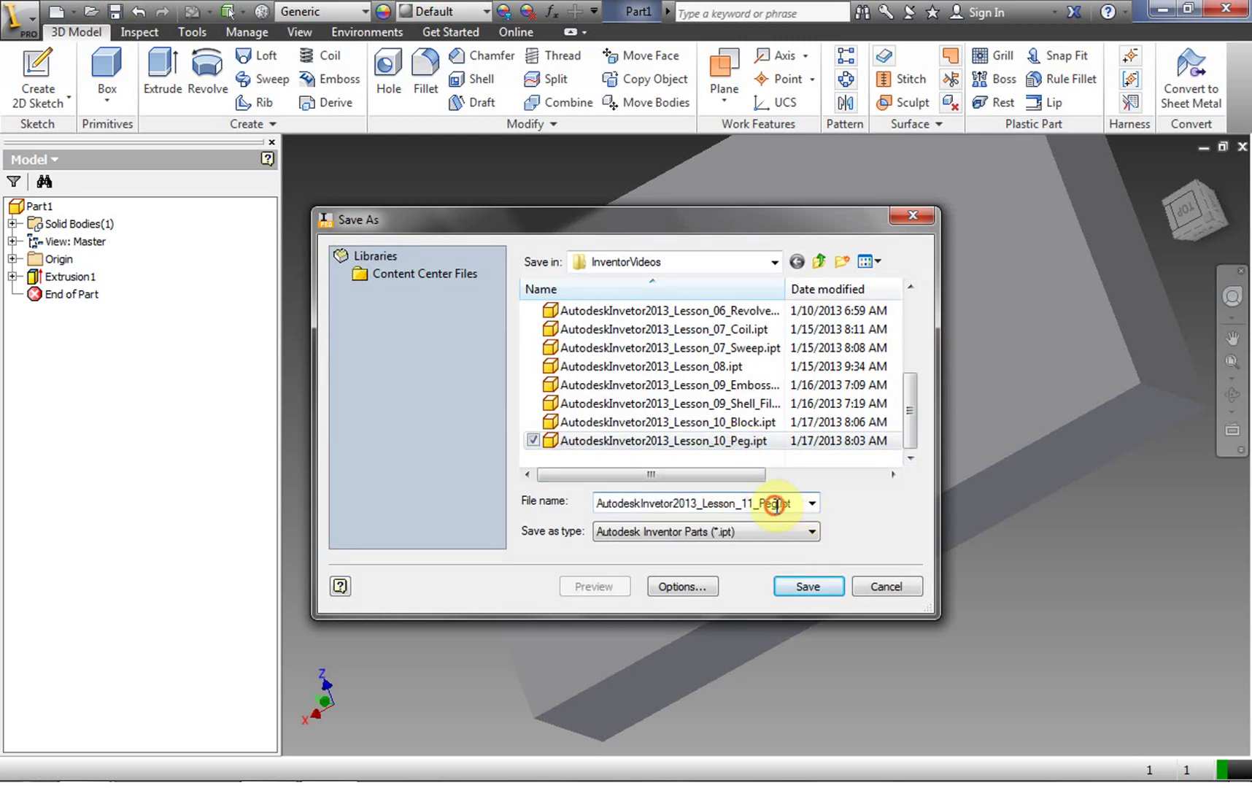
text(Blo)
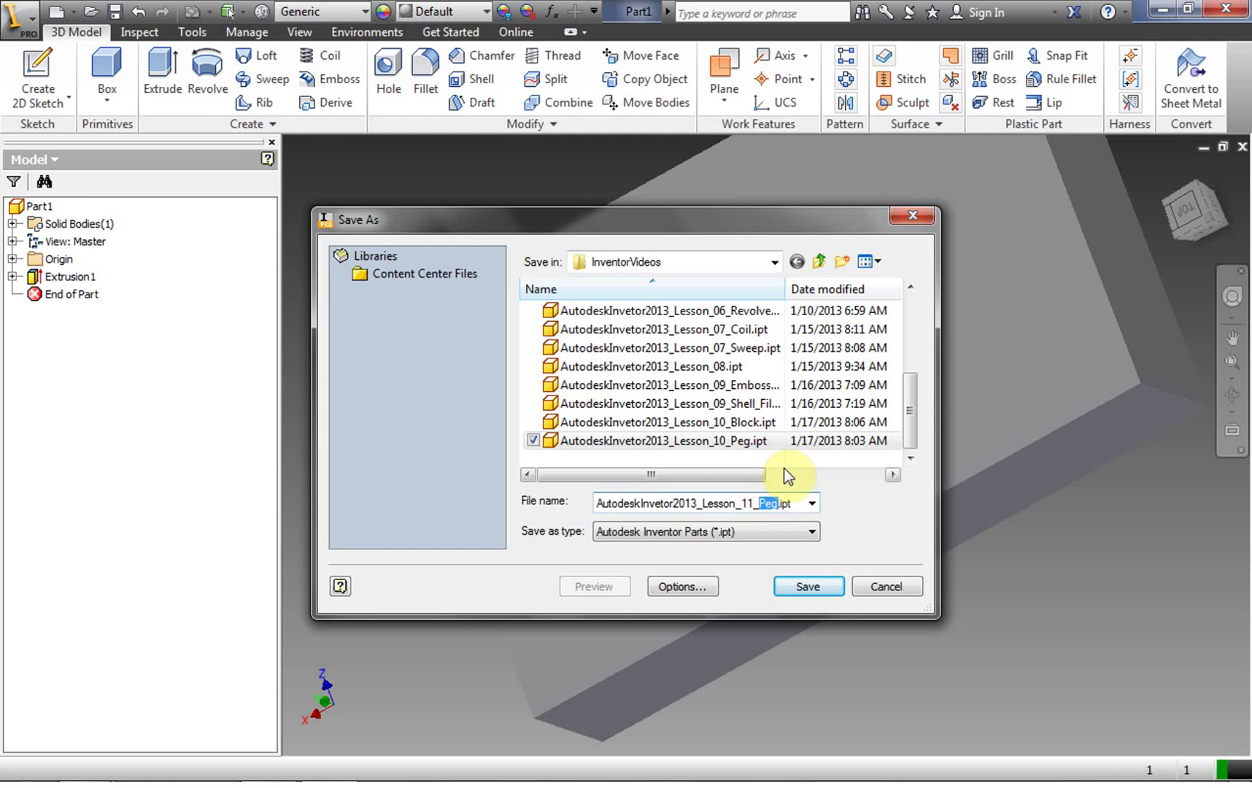
text(ckwithHole)
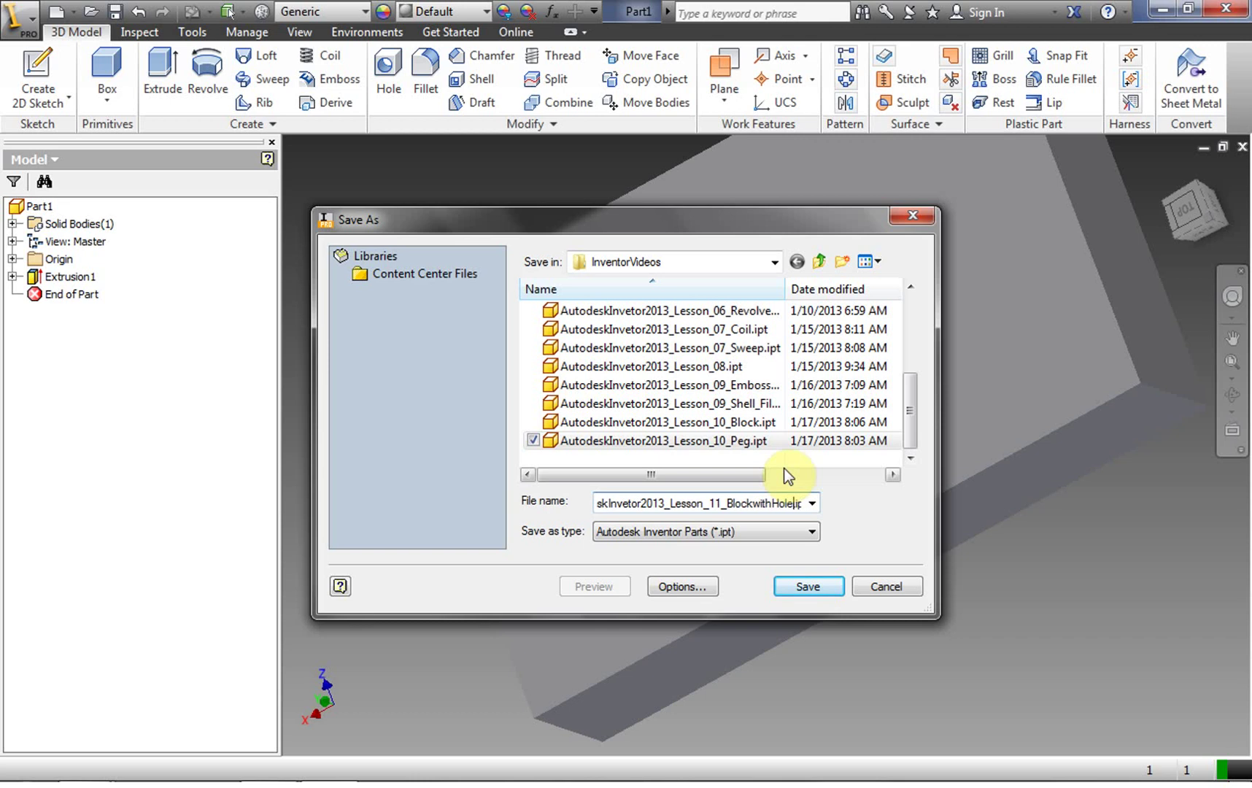
click(799, 592)
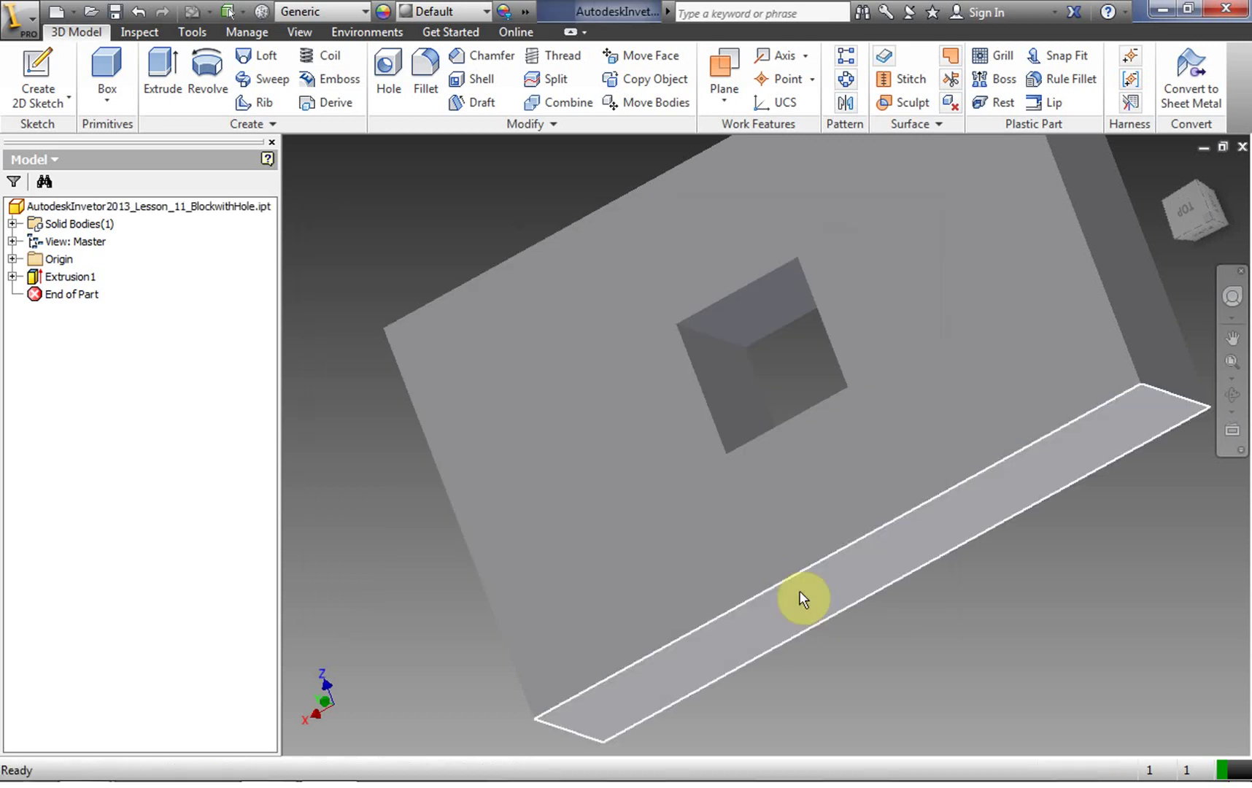
Step: Create a new part and start a 2D sketch on the XZ plane
click(73, 11)
click(58, 122)
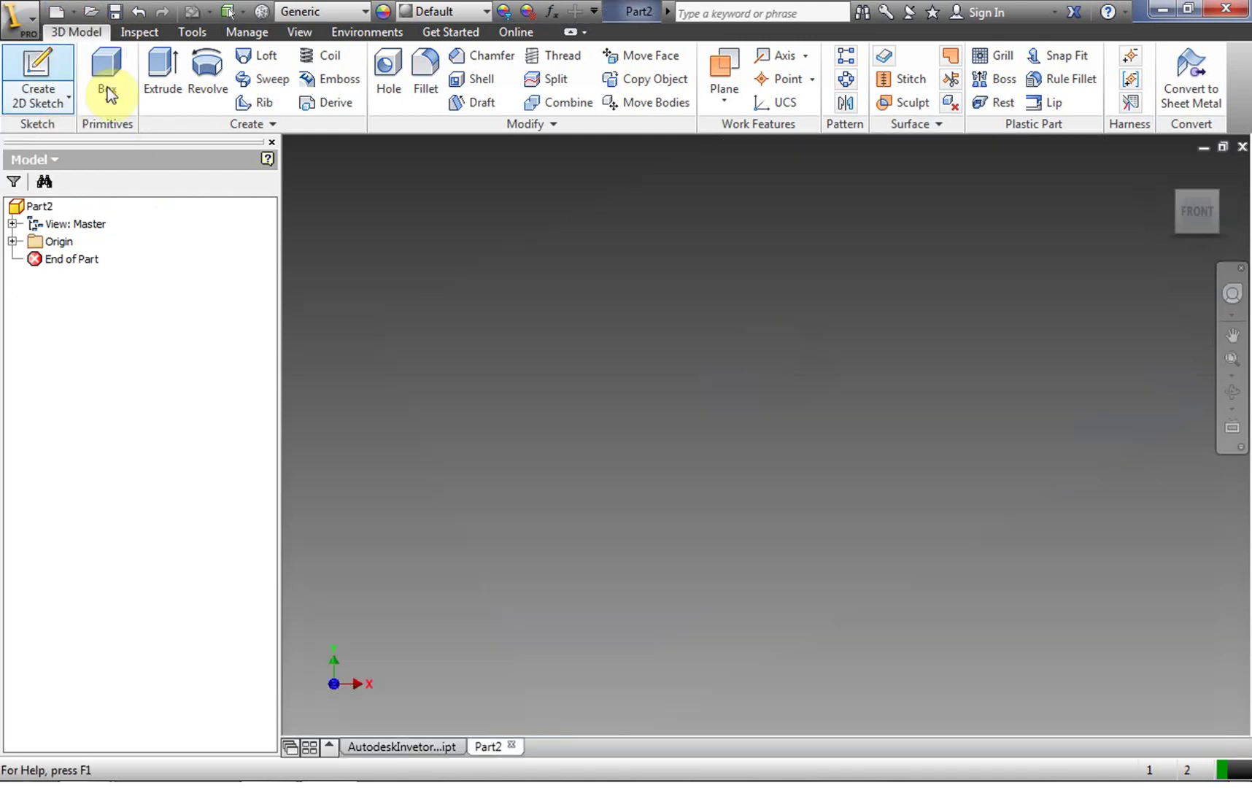
click(31, 81)
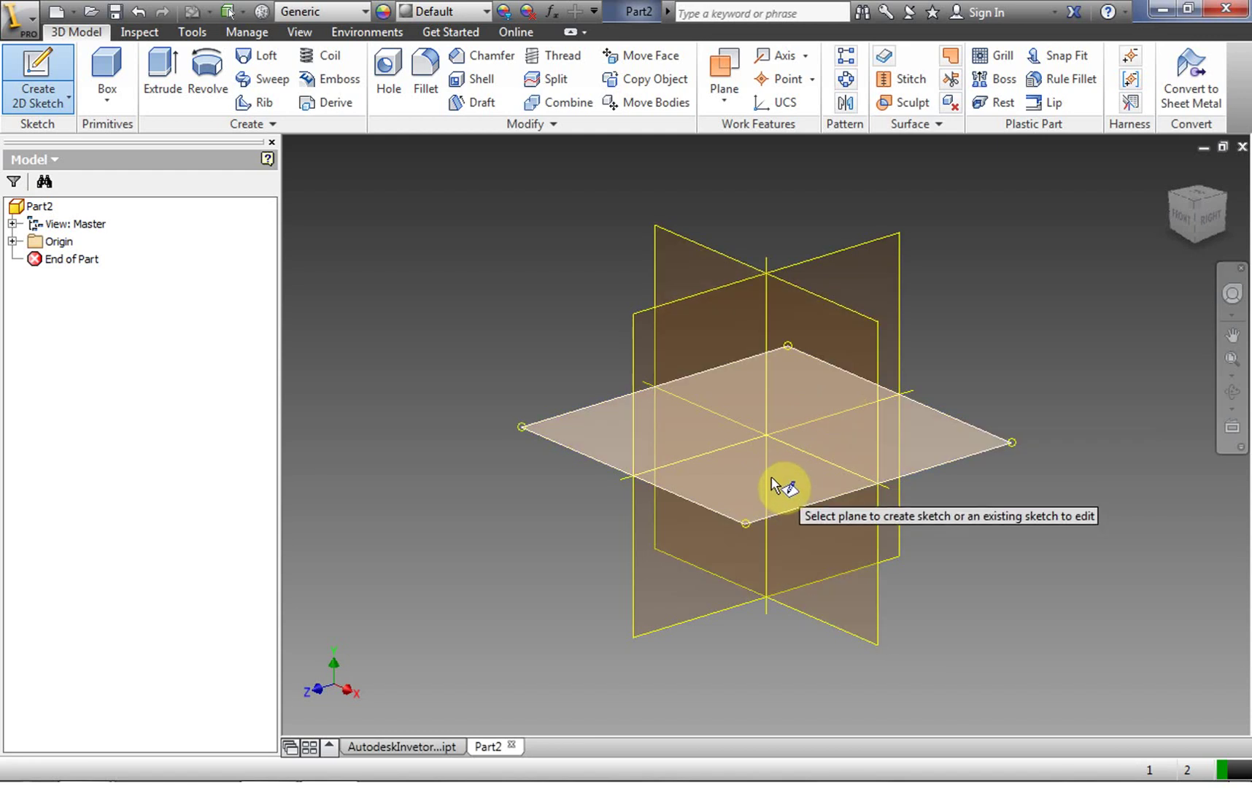
mouse_move(771, 478)
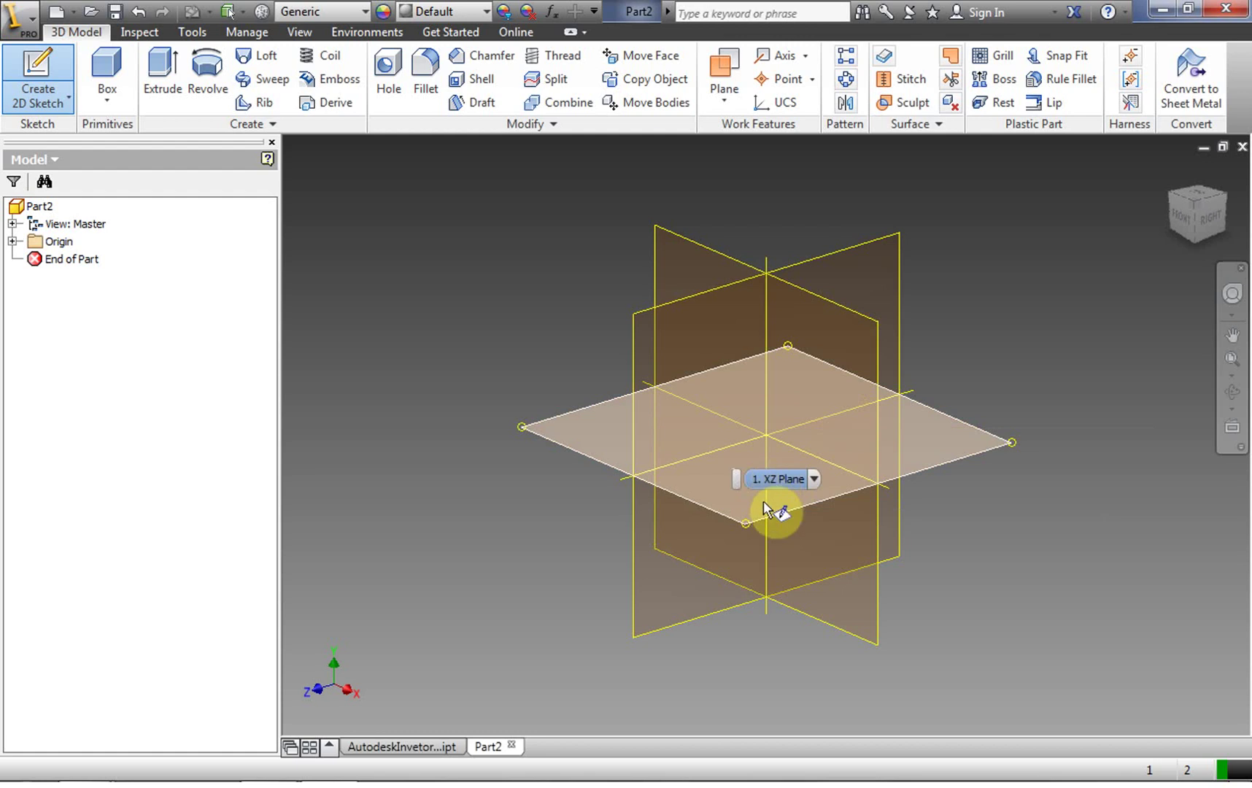
click(684, 470)
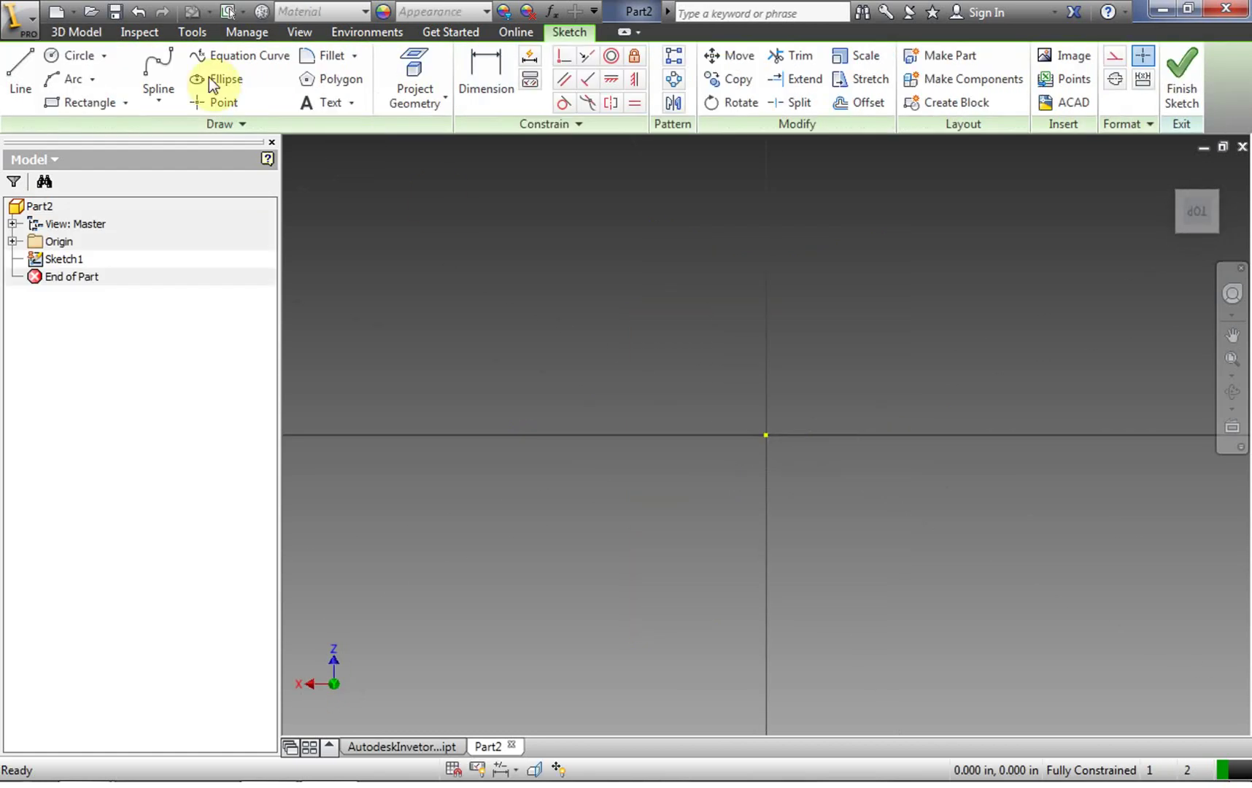
Step: Sketch a two-point rectangle about 0.35 in wide around the origin
click(76, 101)
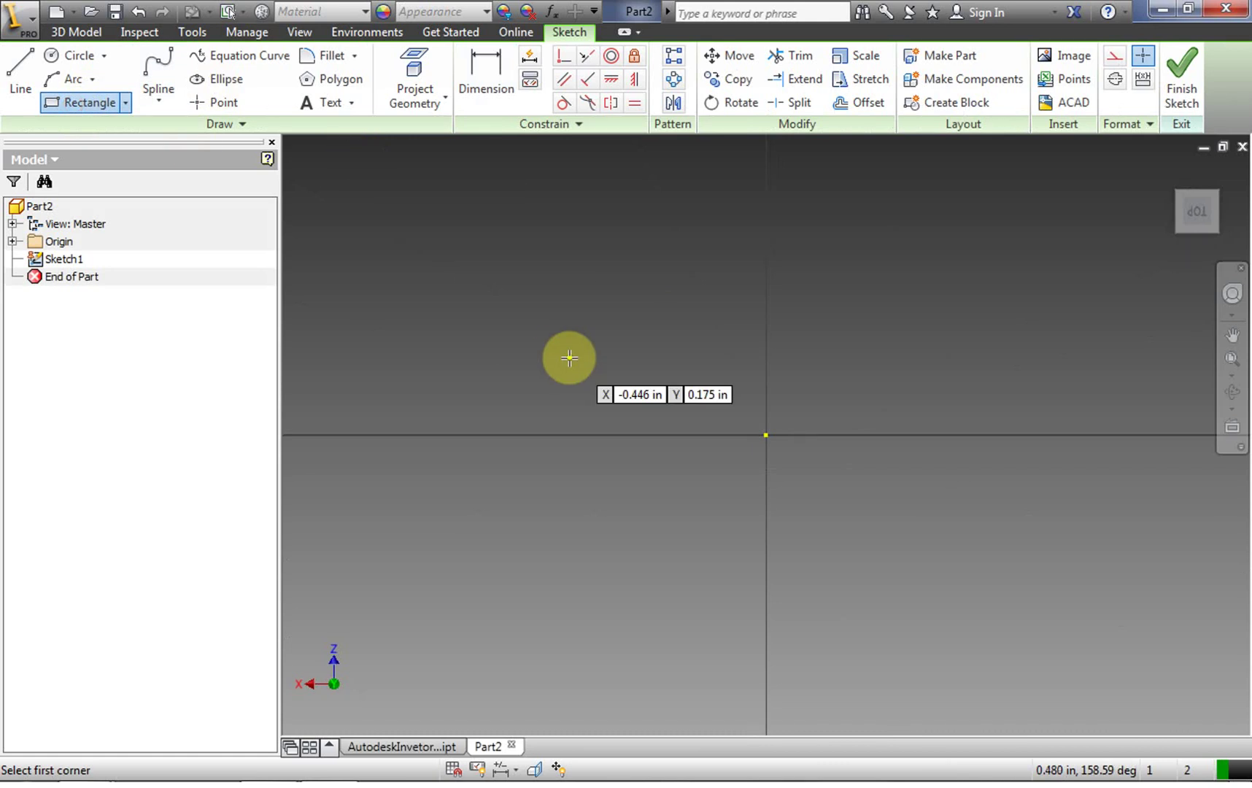
click(706, 390)
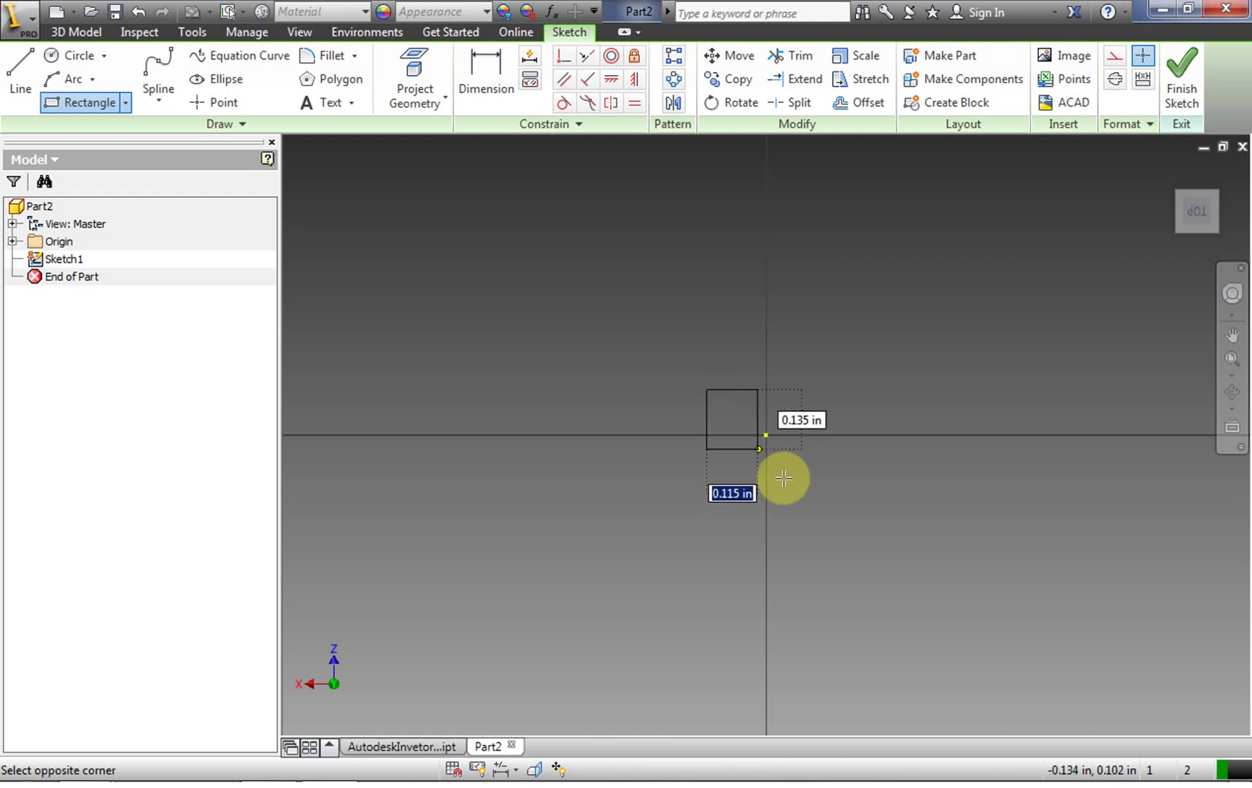
click(861, 528)
right_click(860, 278)
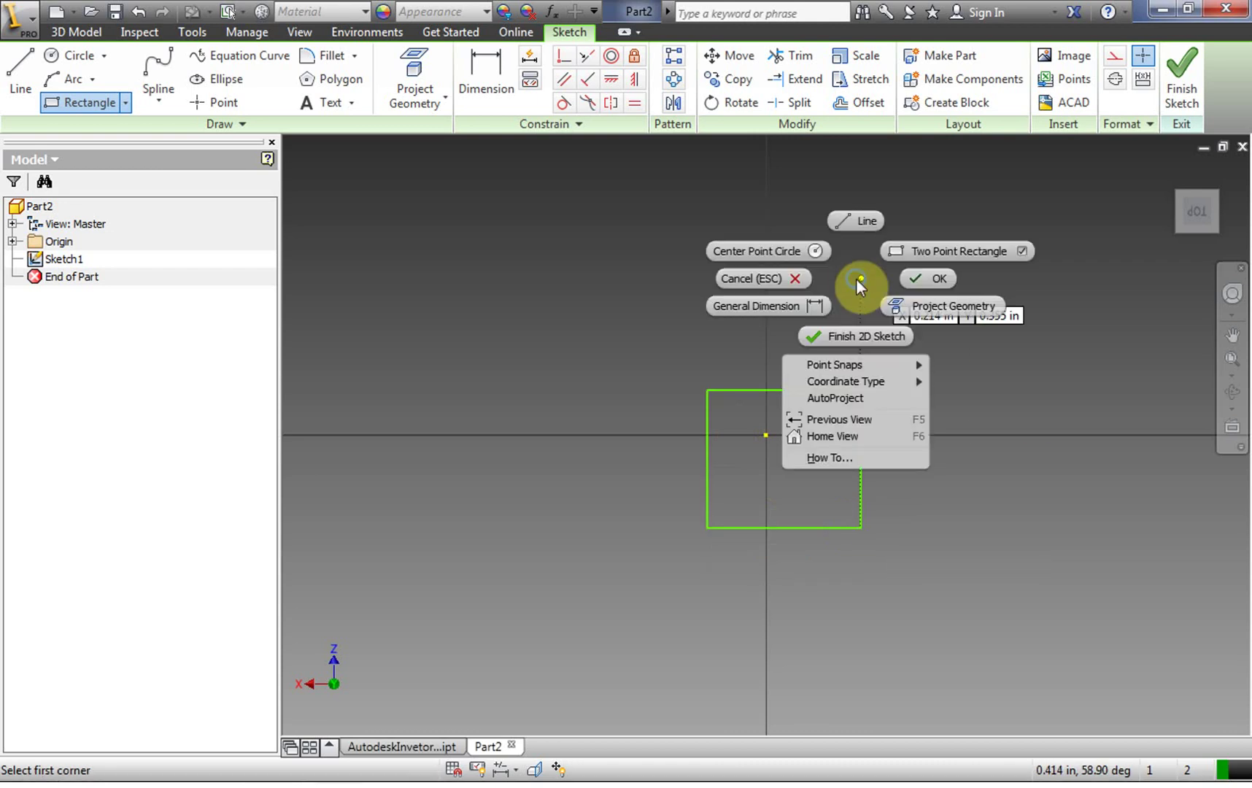
click(929, 279)
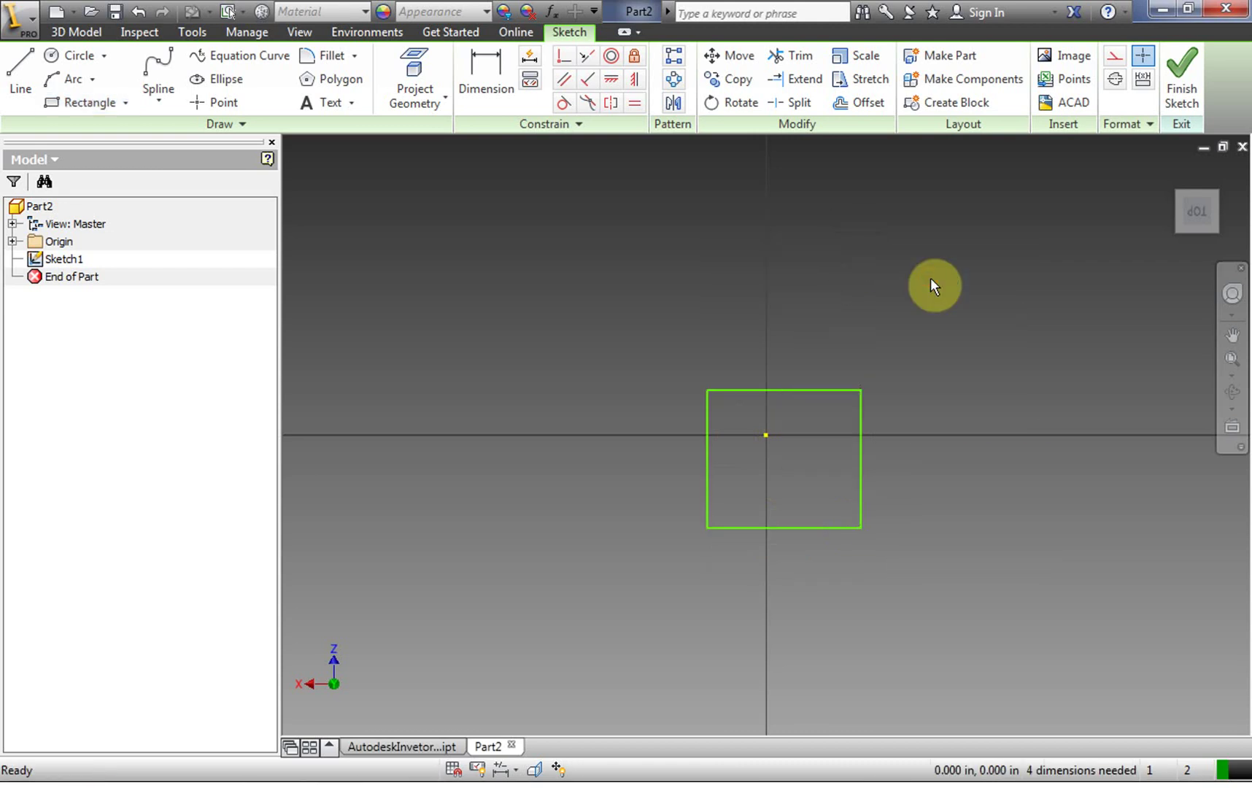
Step: Dimension the rectangle's upper edge and set its width to 1 in
click(482, 71)
click(765, 390)
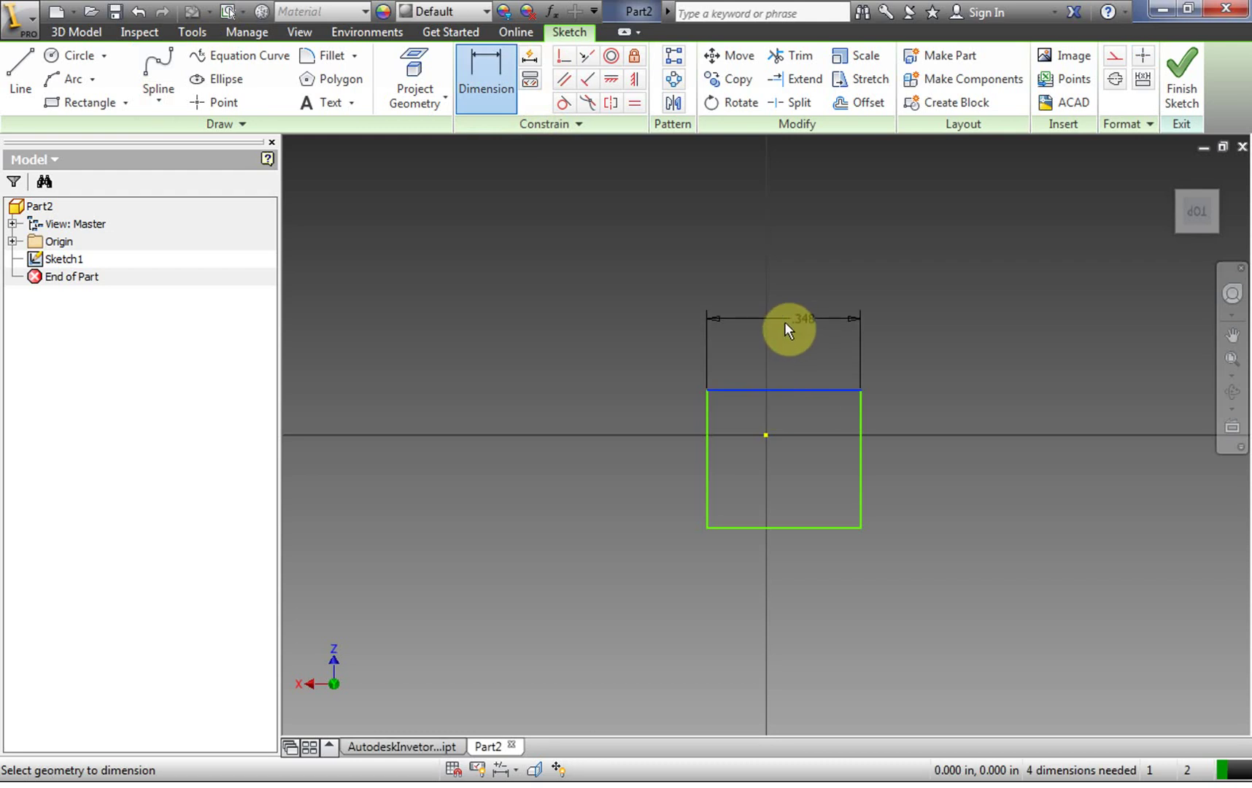
click(787, 325)
click(754, 395)
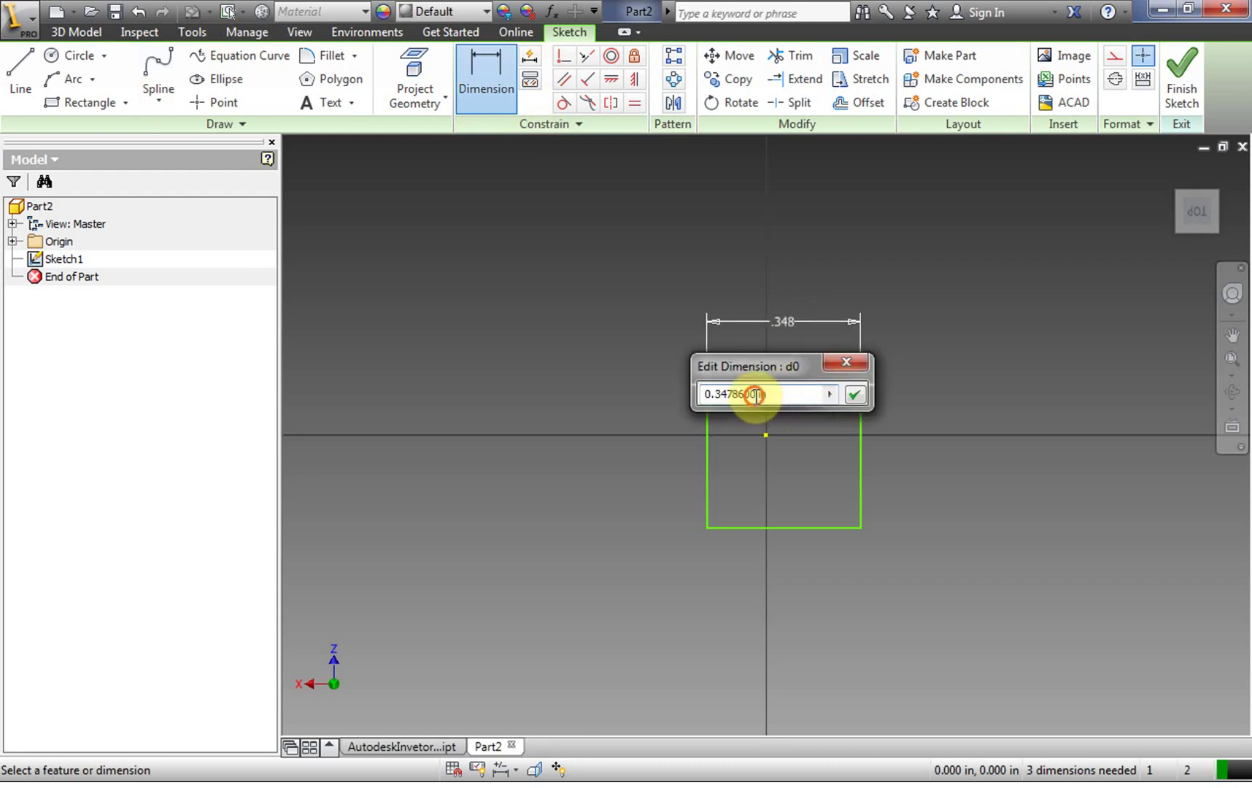
drag(754, 395, 673, 408)
text(1)
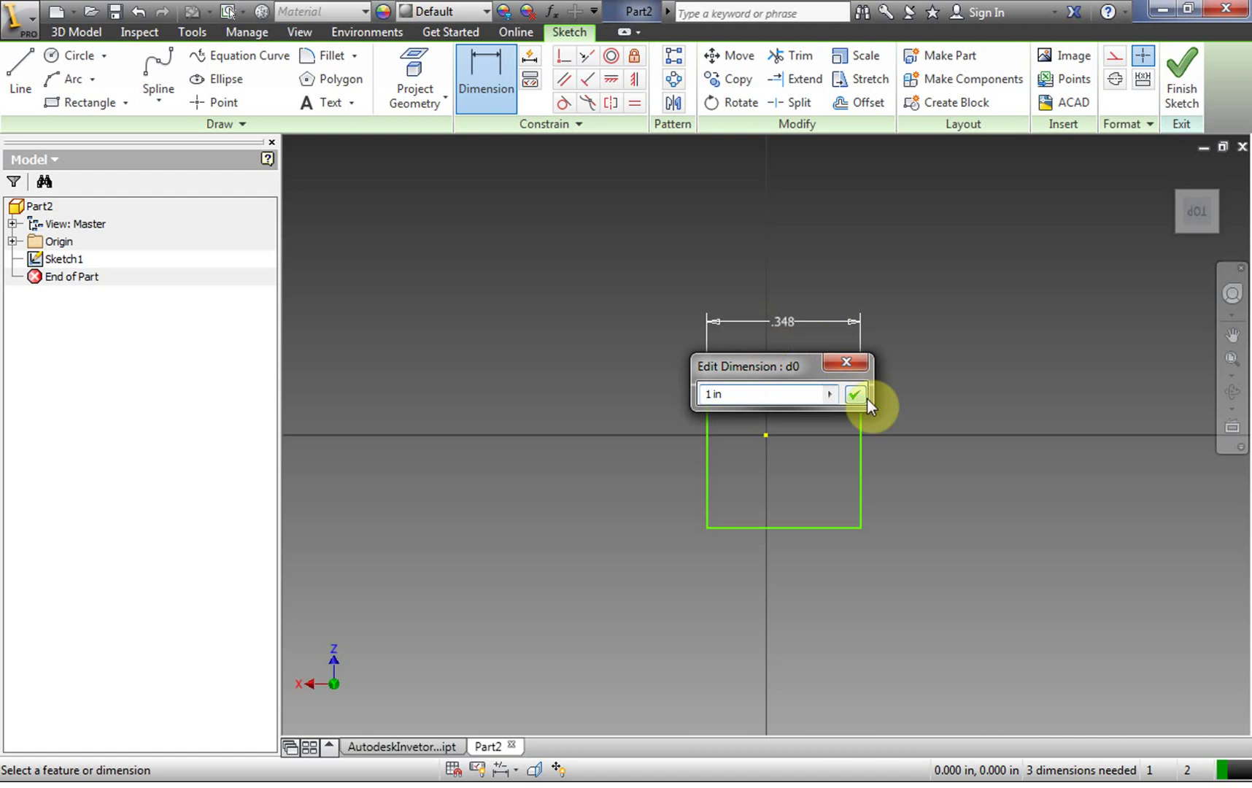
click(855, 395)
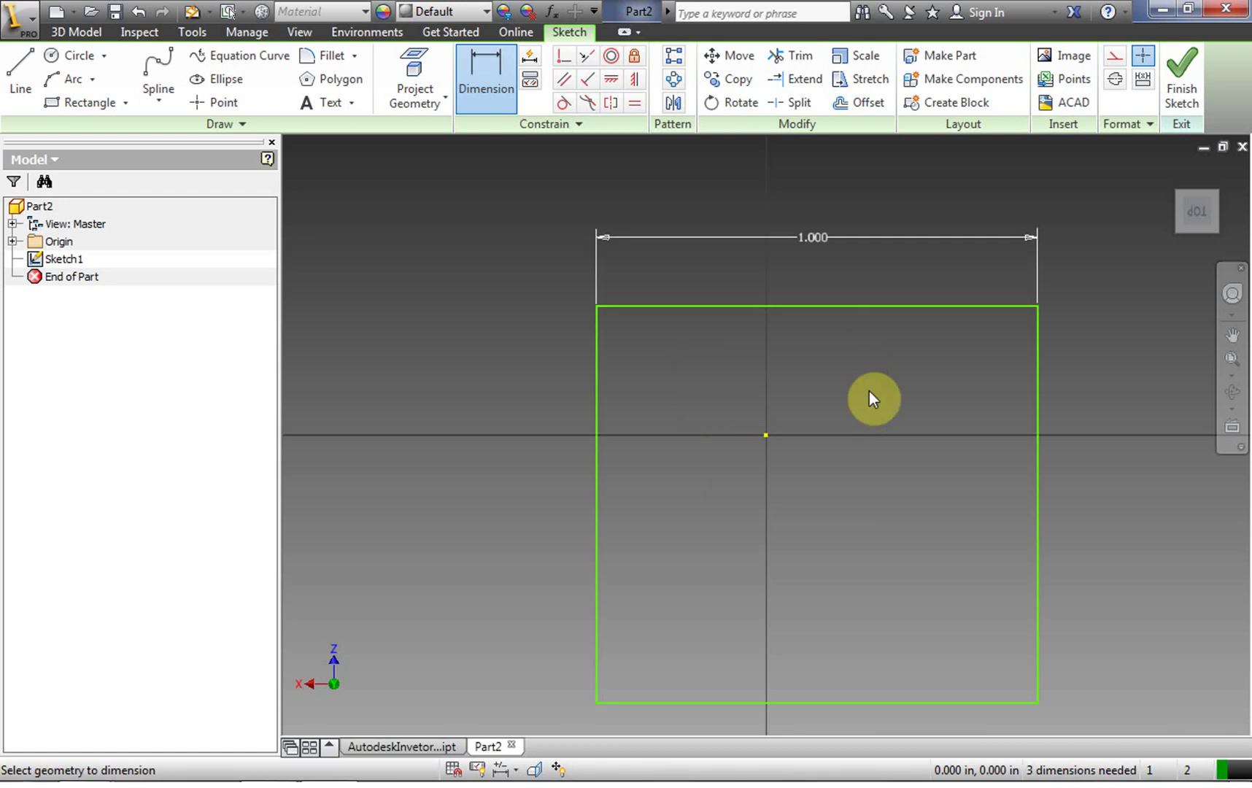
Step: Dimension the rectangle's left edge and set its height to 1 in
click(596, 467)
click(471, 506)
double_click(424, 580)
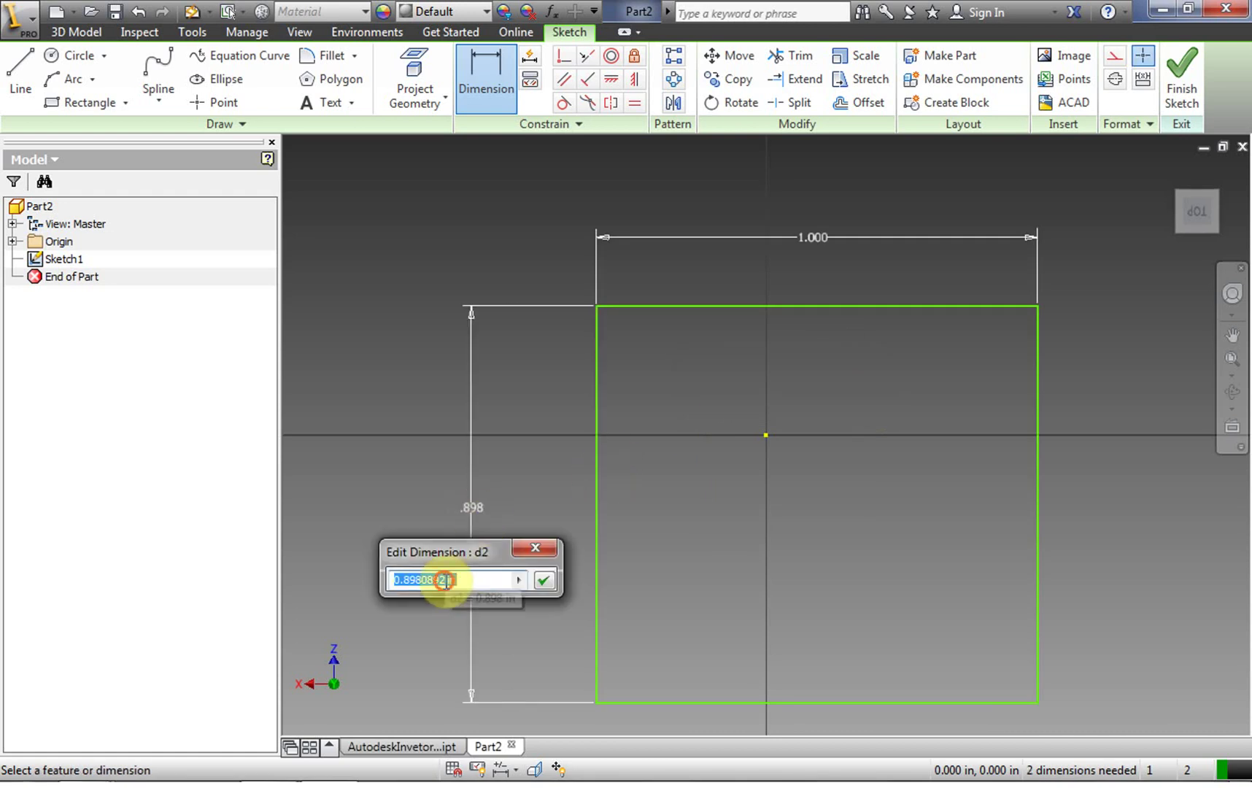
text(1)
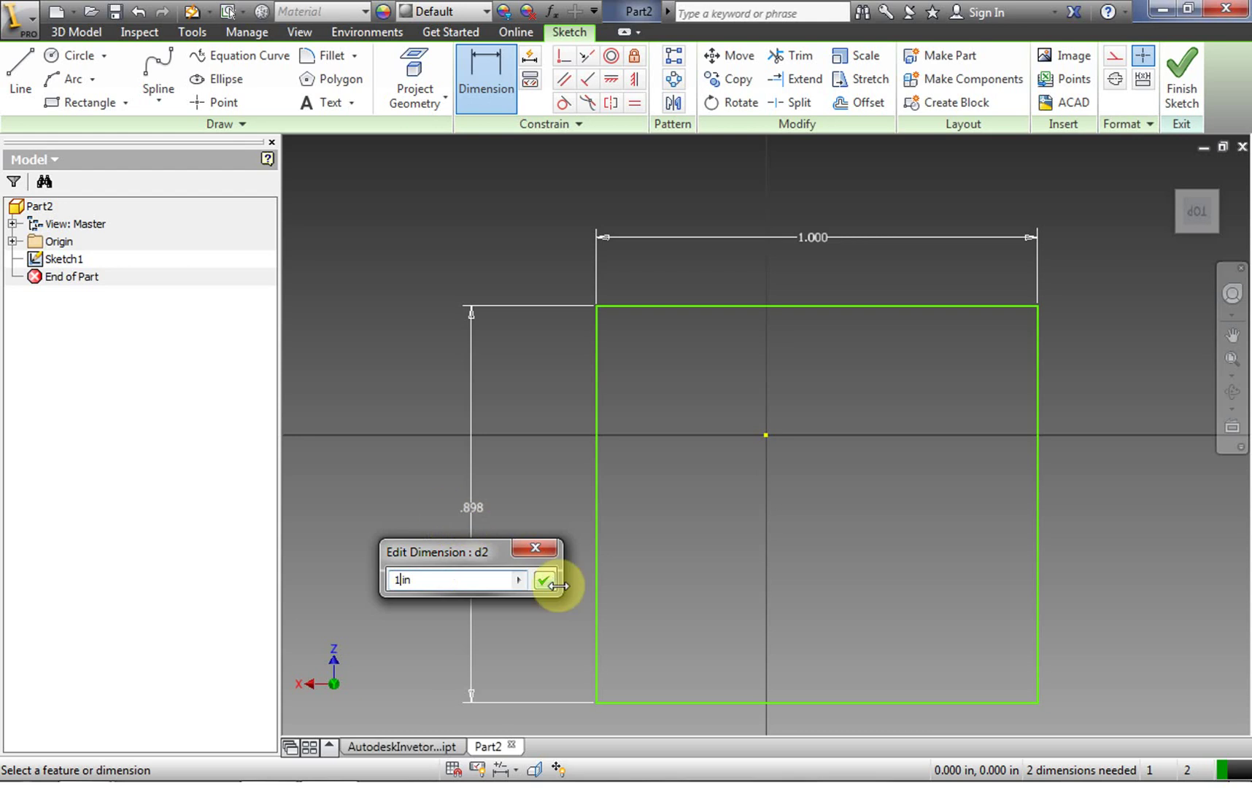
click(543, 580)
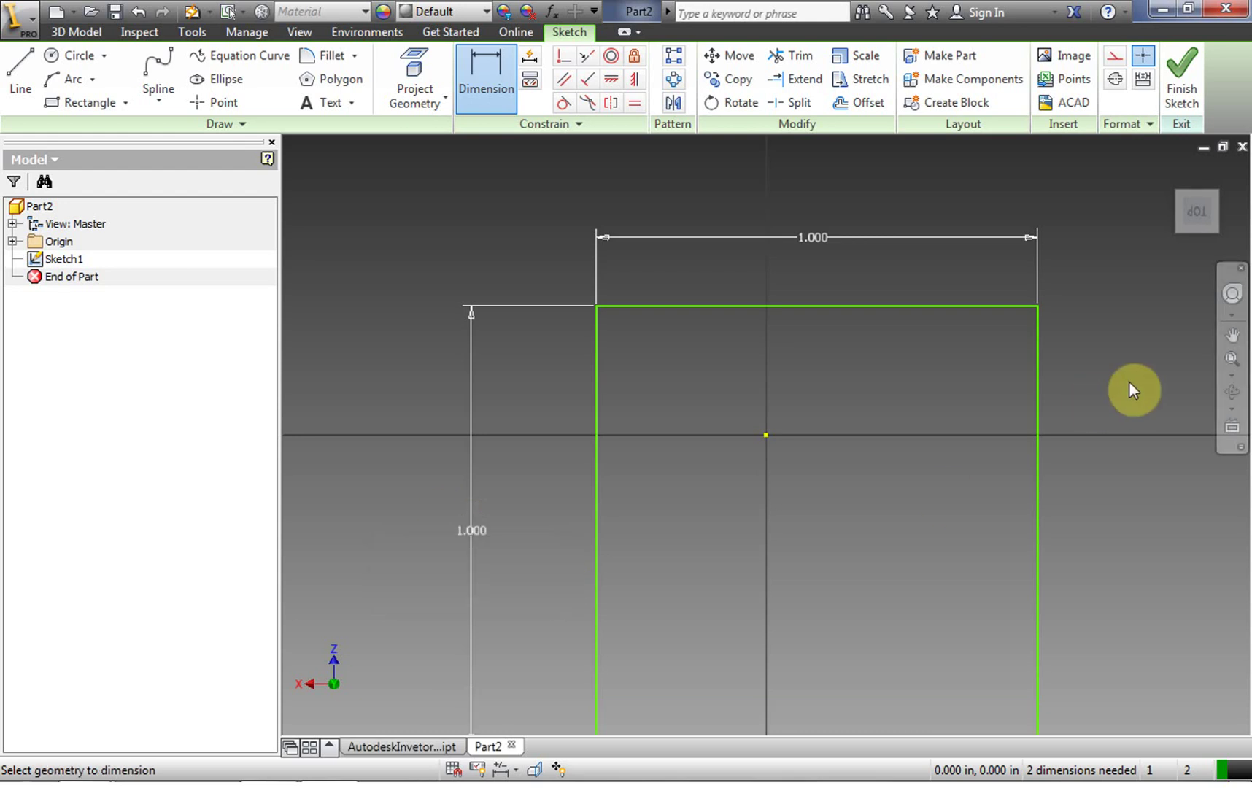
Step: End dimensioning and finish the sketch of the 1 in square
click(1233, 358)
right_click(954, 386)
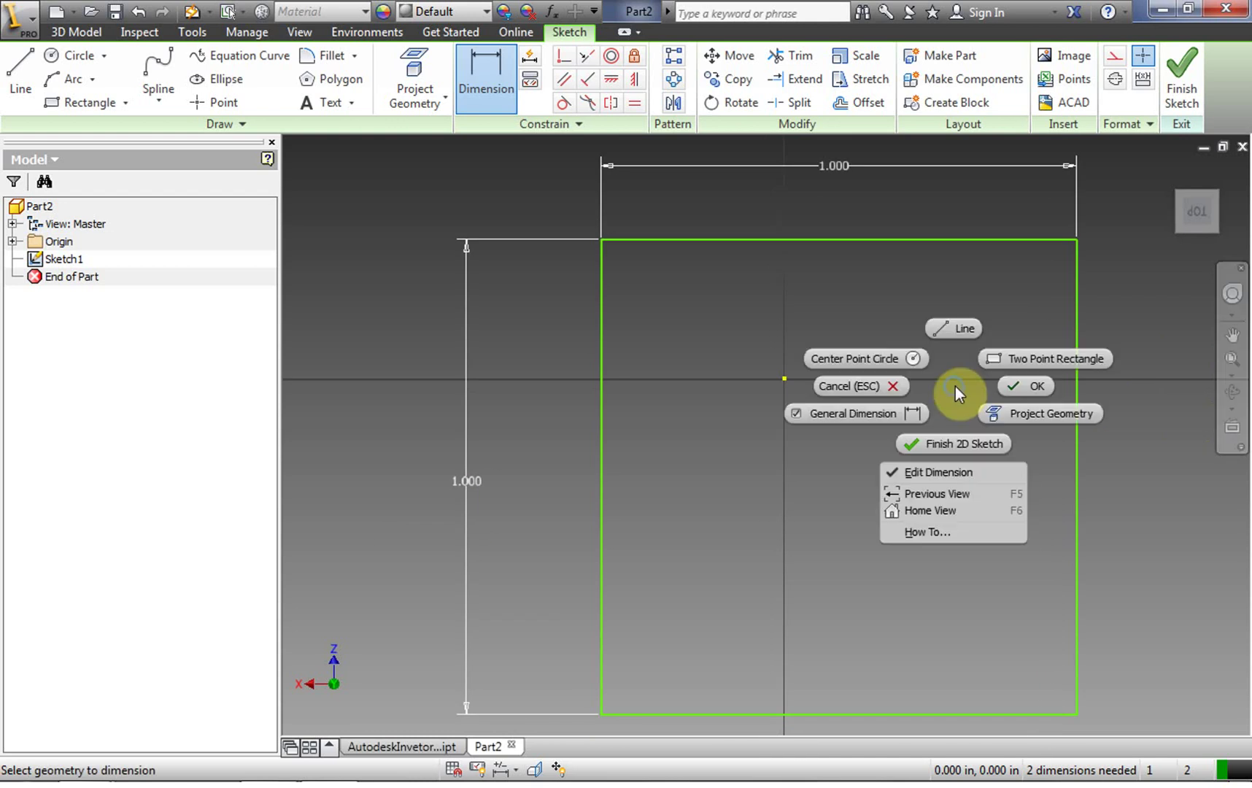
click(1016, 387)
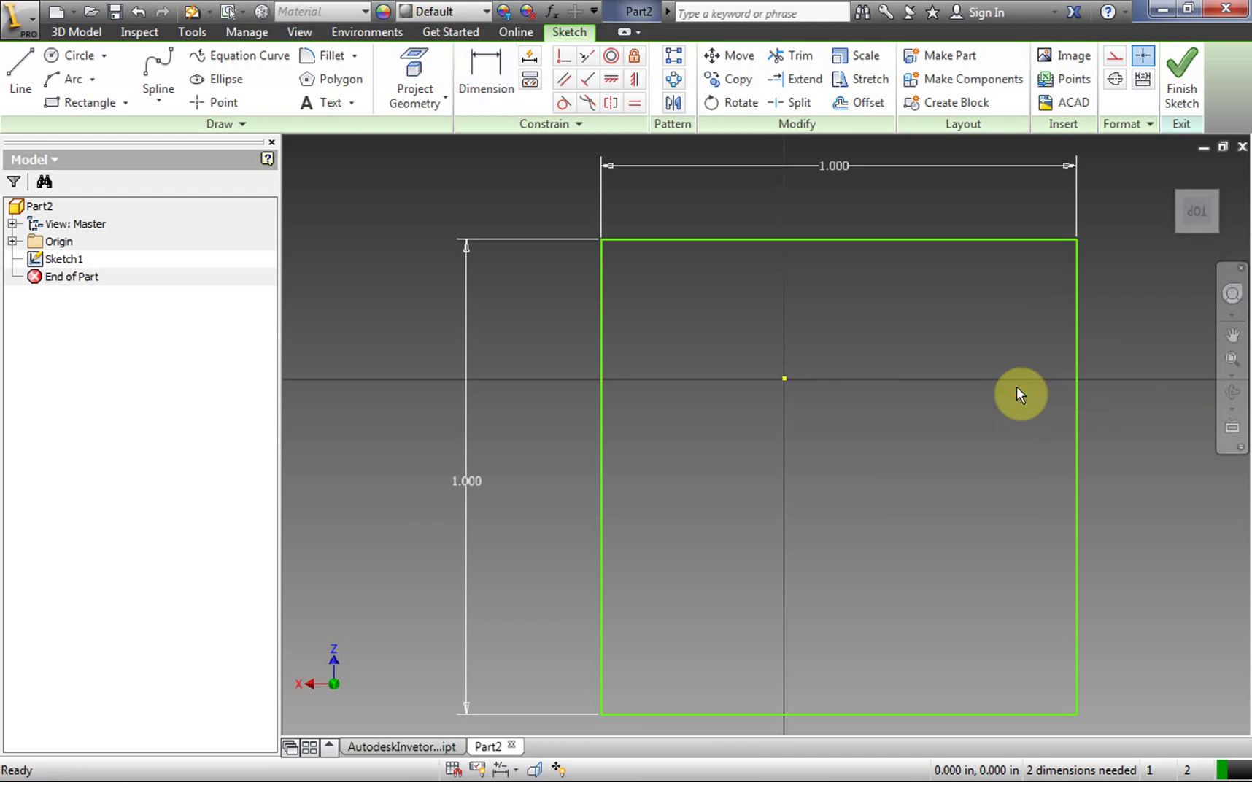
right_click(1013, 399)
click(1010, 423)
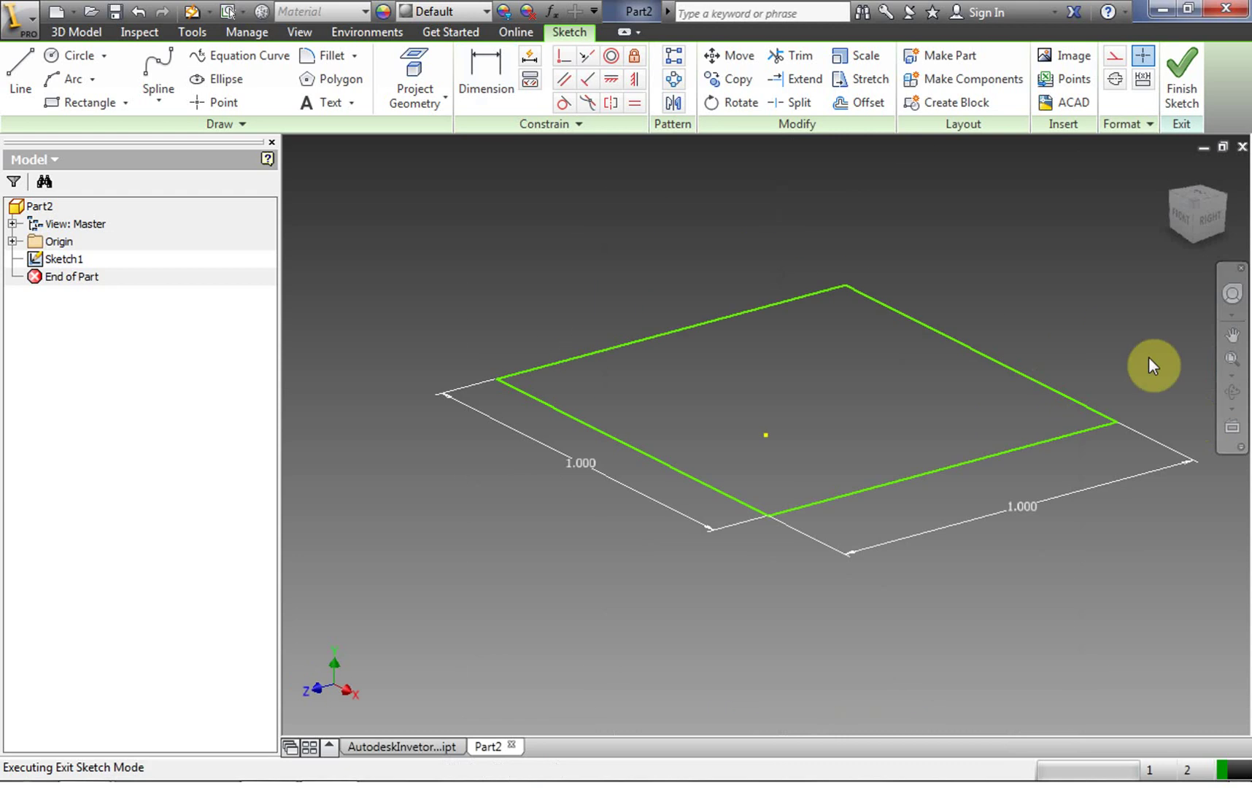
Step: Extrude the 1 in square profile upward into a long square peg
click(162, 77)
click(800, 422)
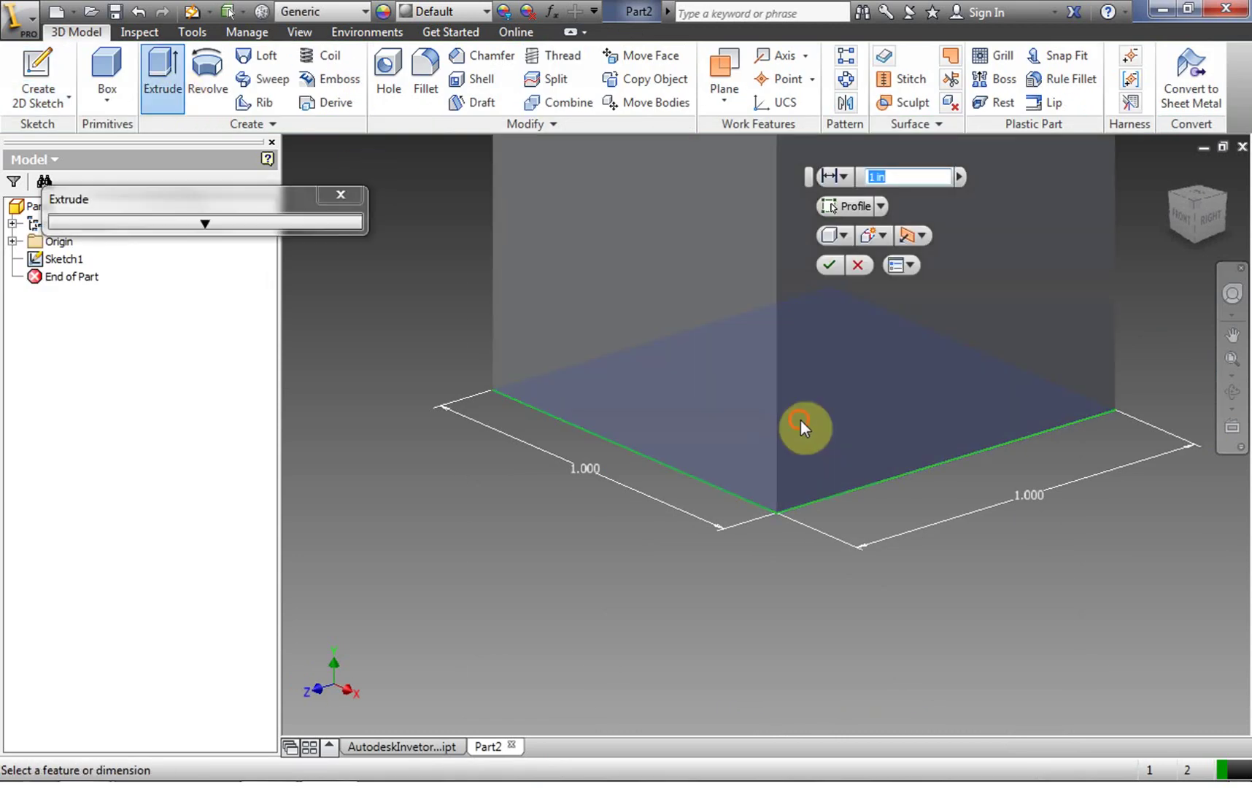
click(875, 178)
click(829, 265)
click(1232, 358)
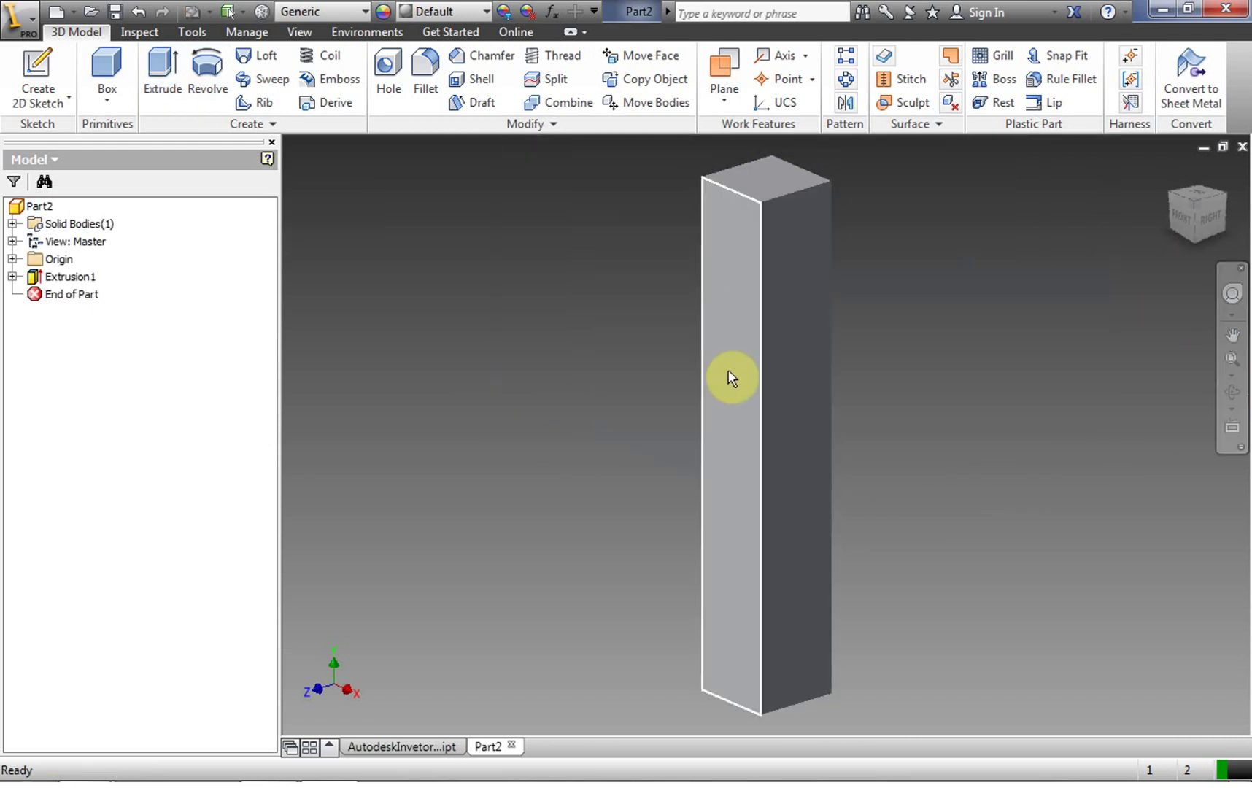
right_click(468, 320)
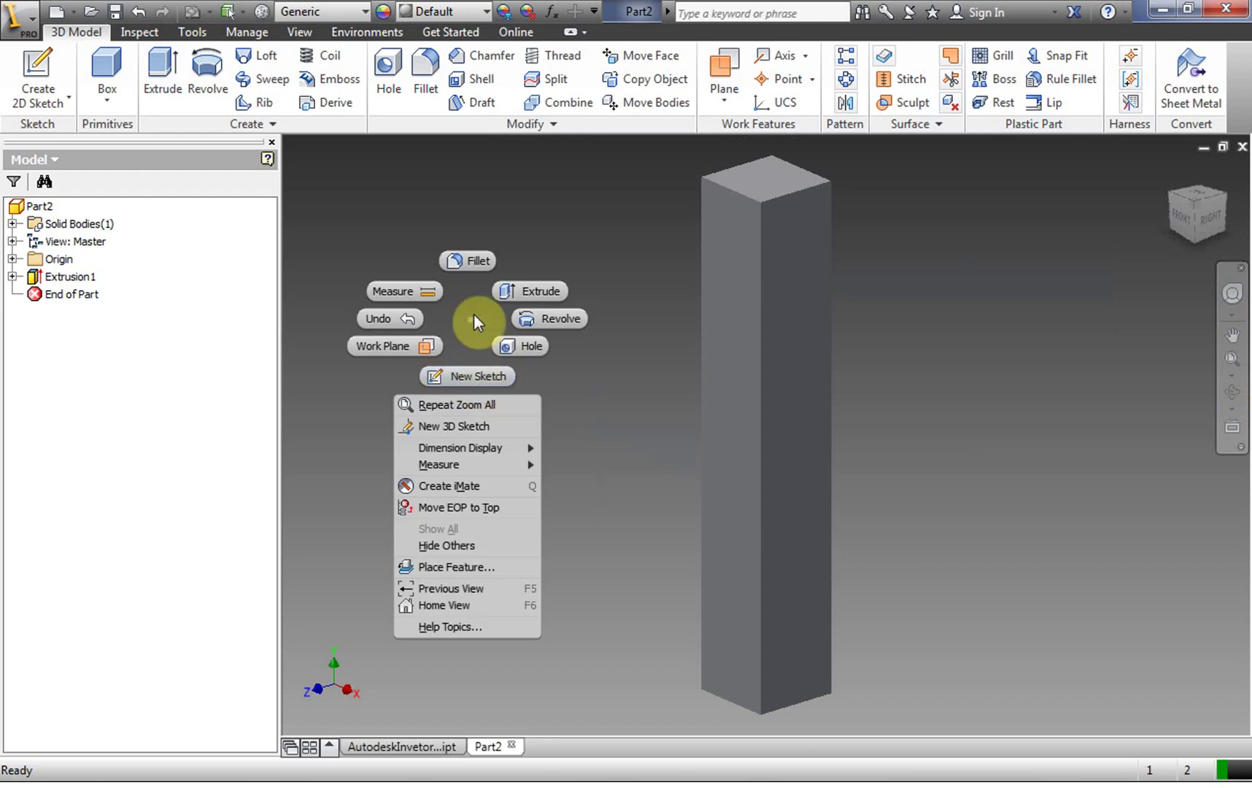
click(473, 316)
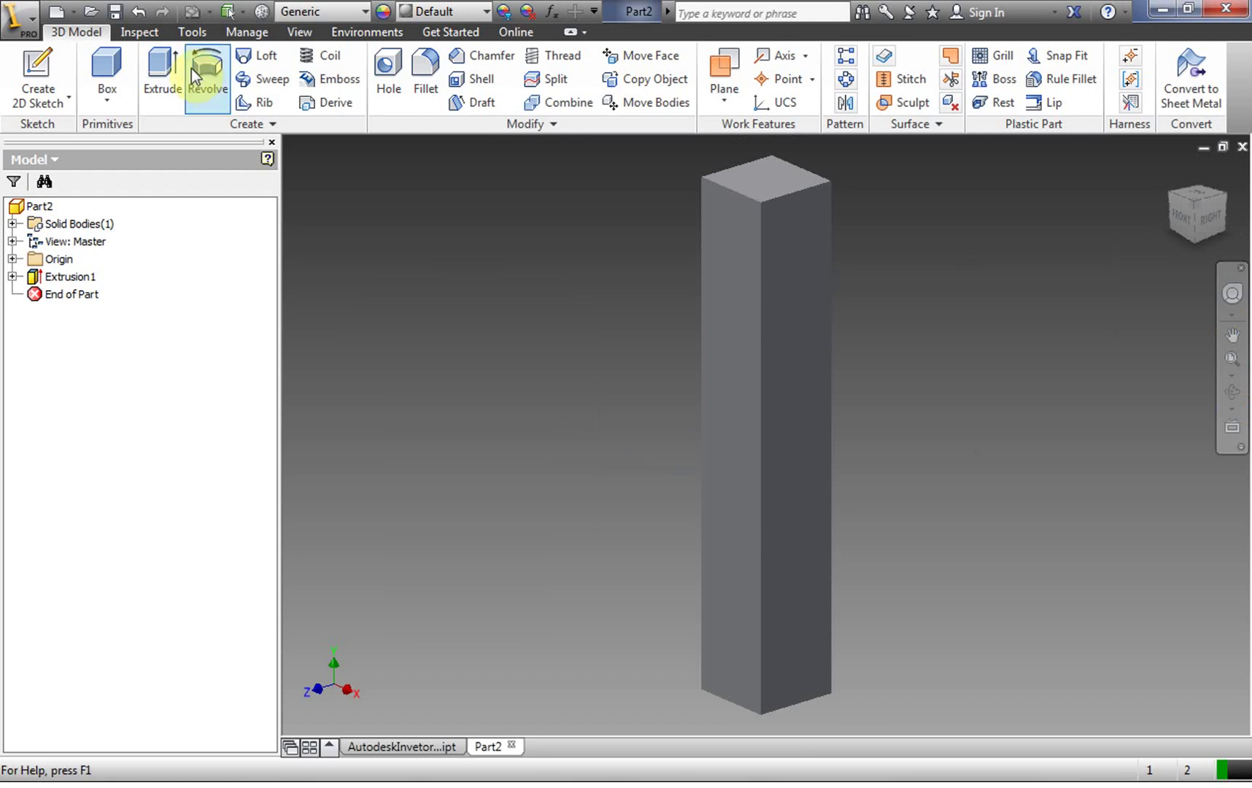
Step: Save the peg part as AutodeskInvetor2013_Lesson_11_SquarePeg.ipt in the InventorVideos folder
click(115, 11)
scroll(892, 329, down, 3)
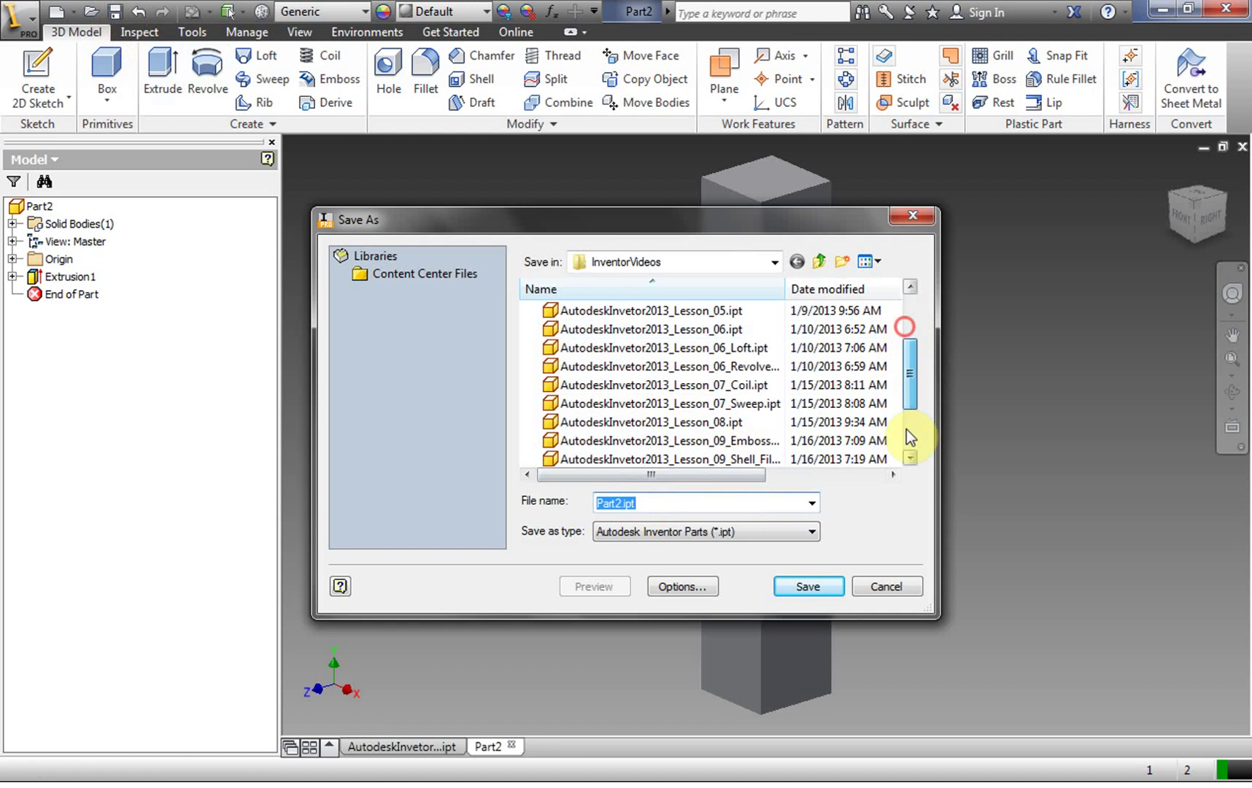
click(768, 441)
double_click(775, 507)
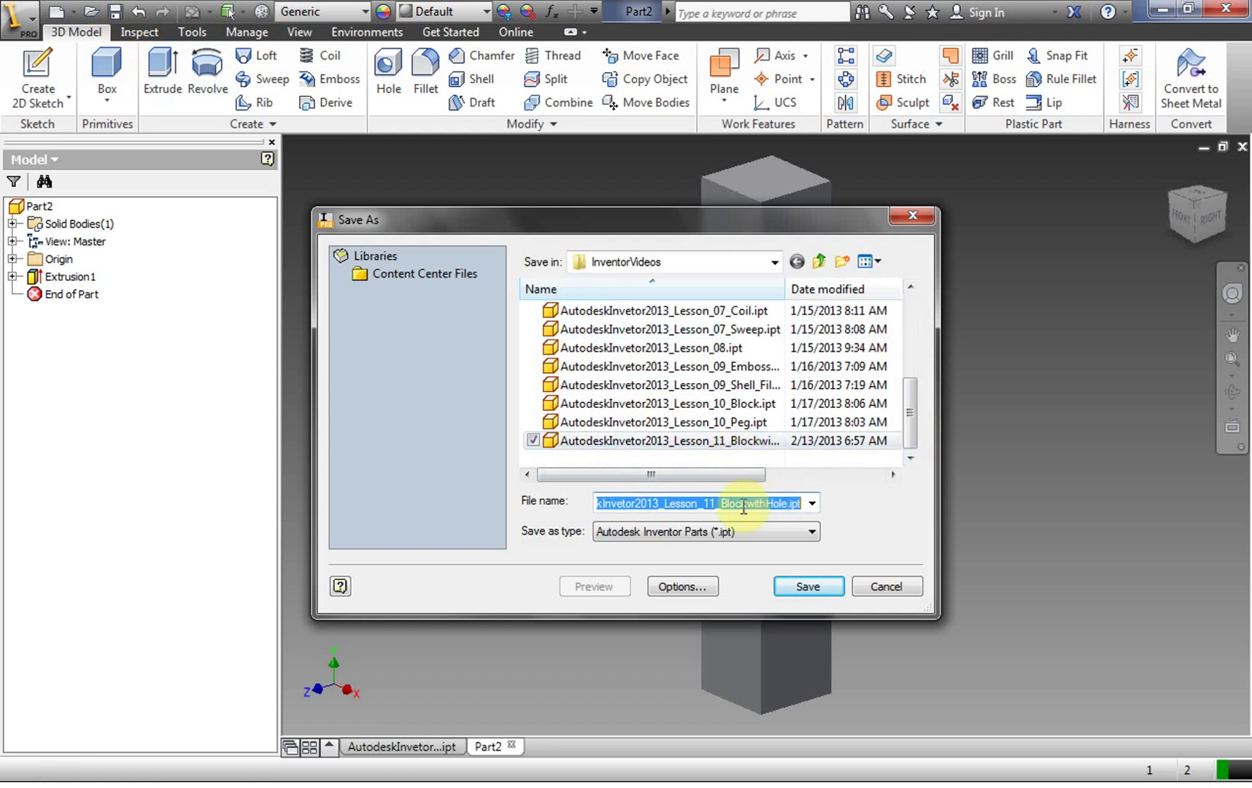
click(720, 505)
drag(721, 502, 783, 501)
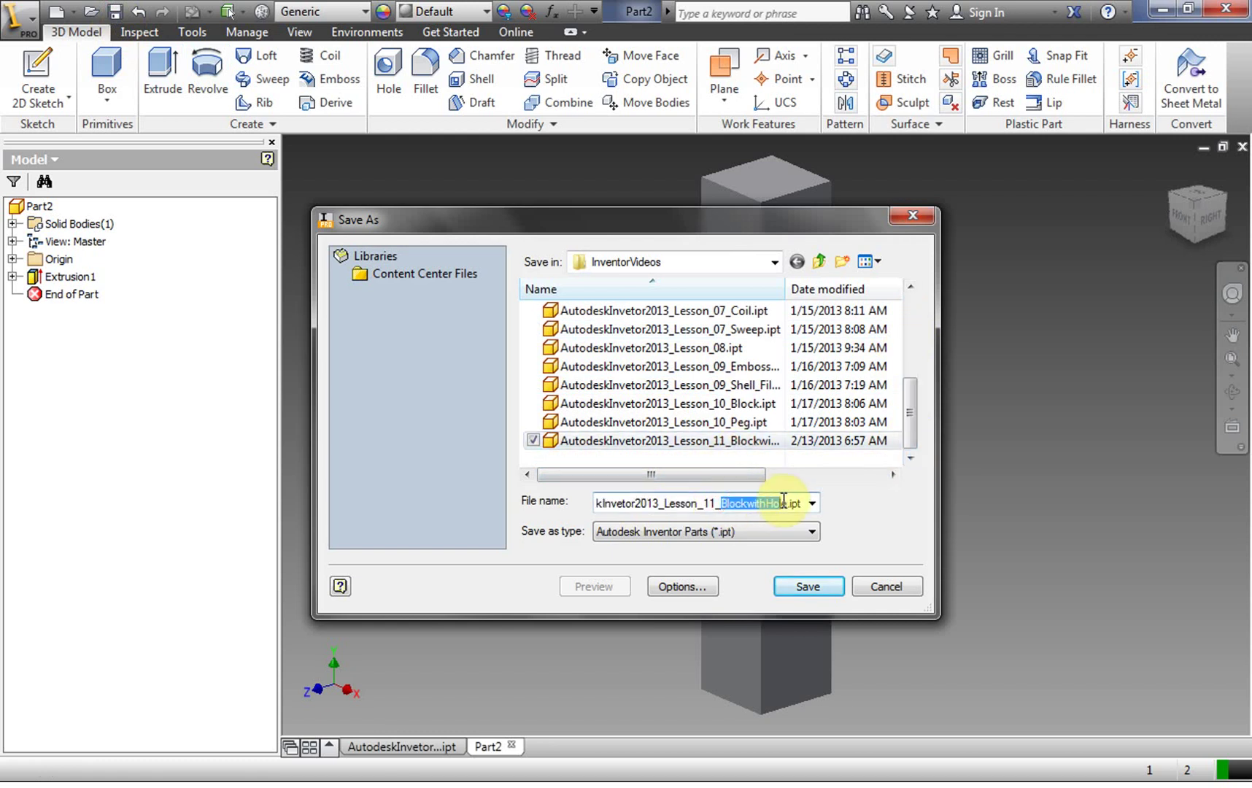
text(Square)
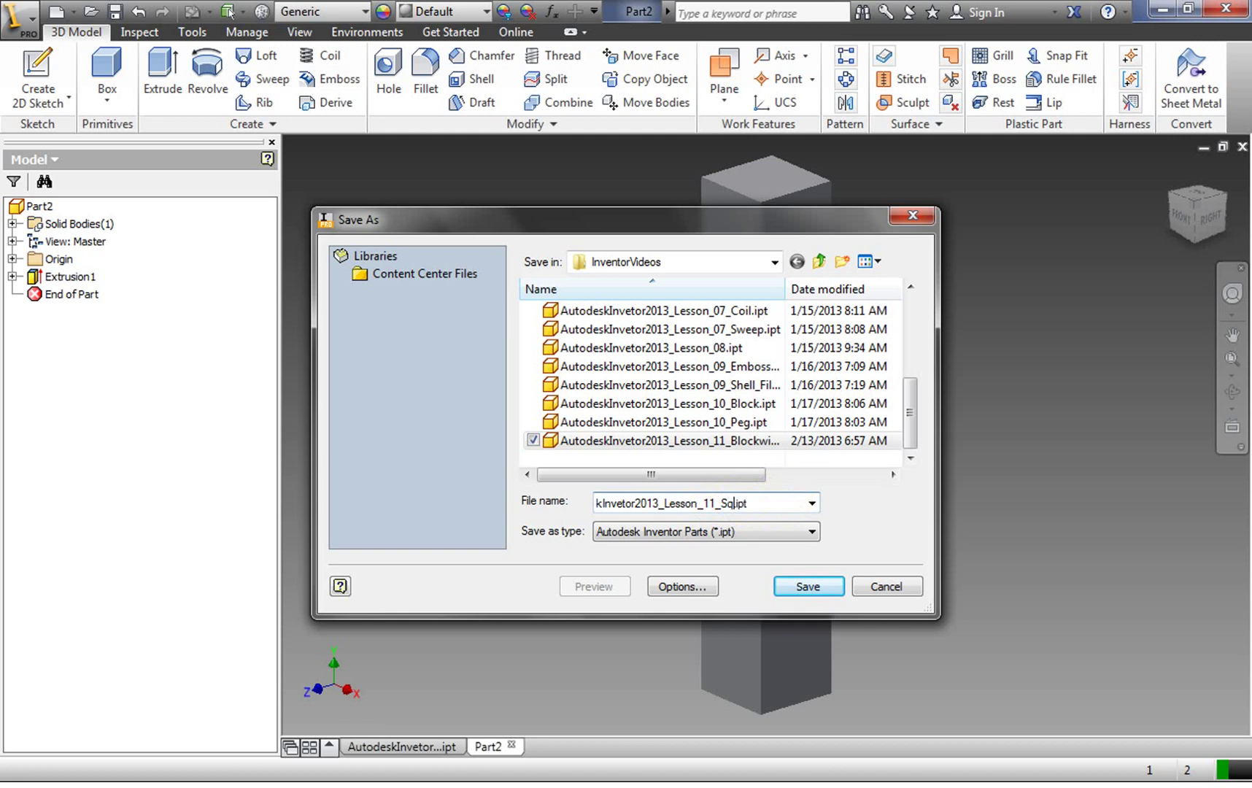
text(P)
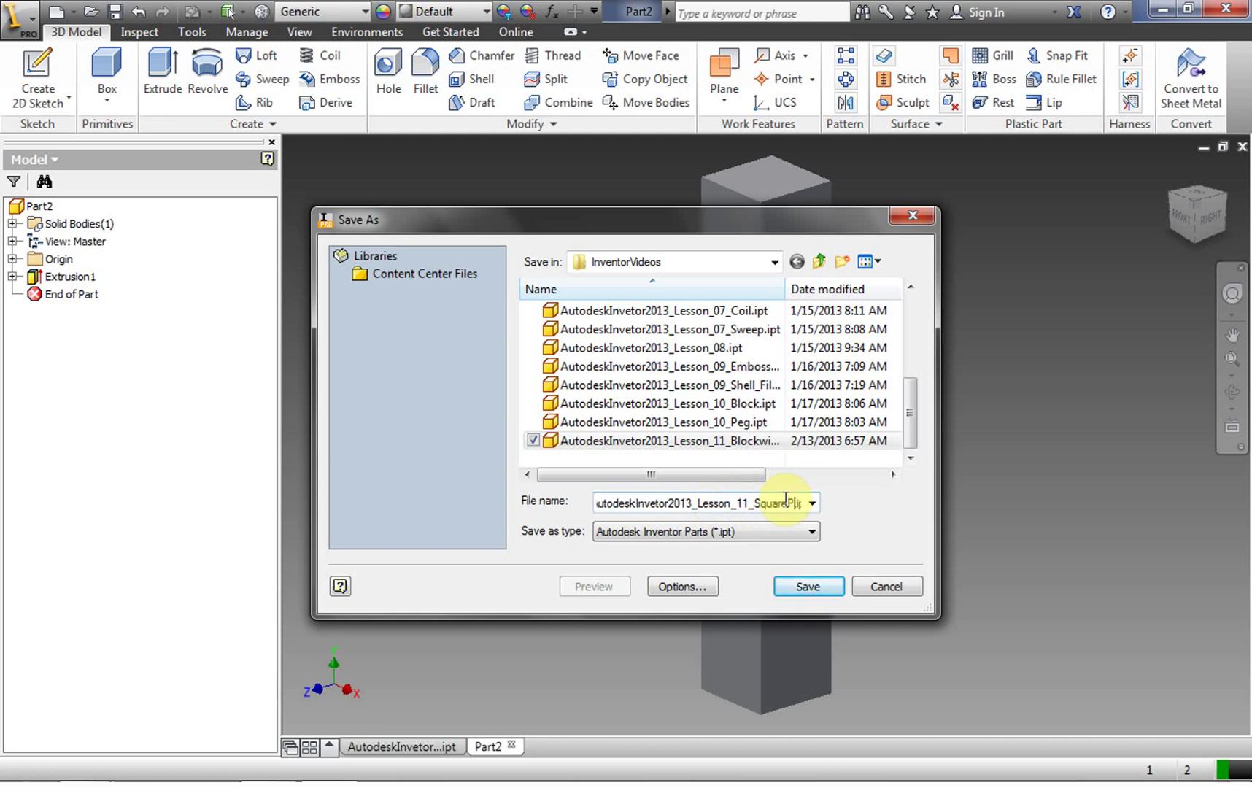
text(eg)
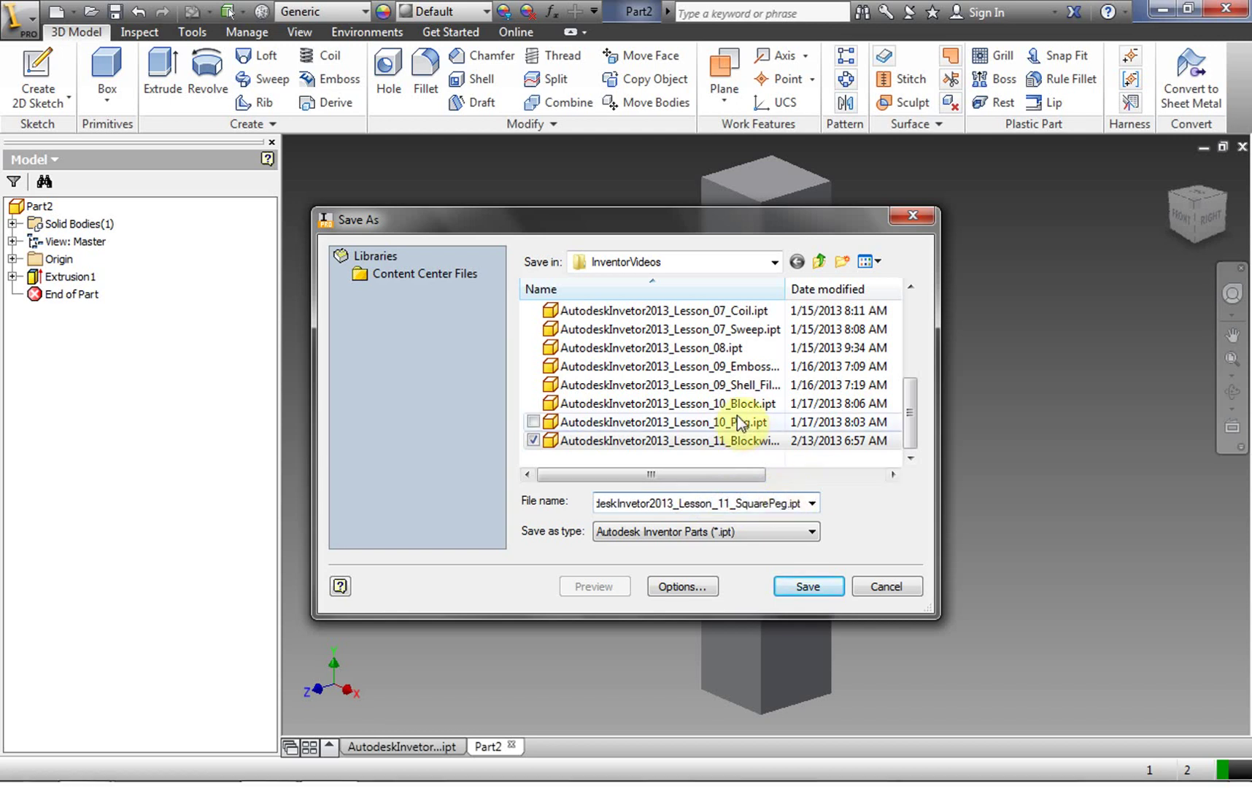
click(811, 589)
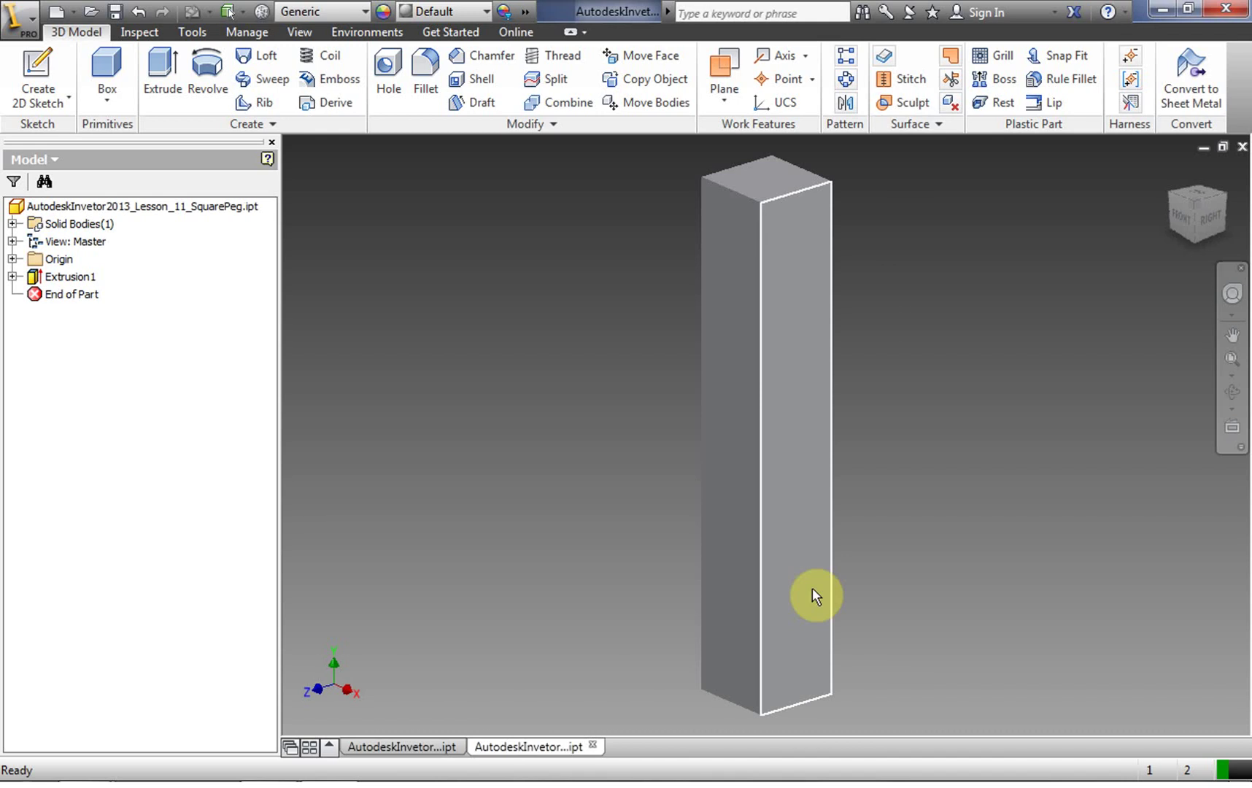
click(405, 746)
click(512, 747)
click(427, 749)
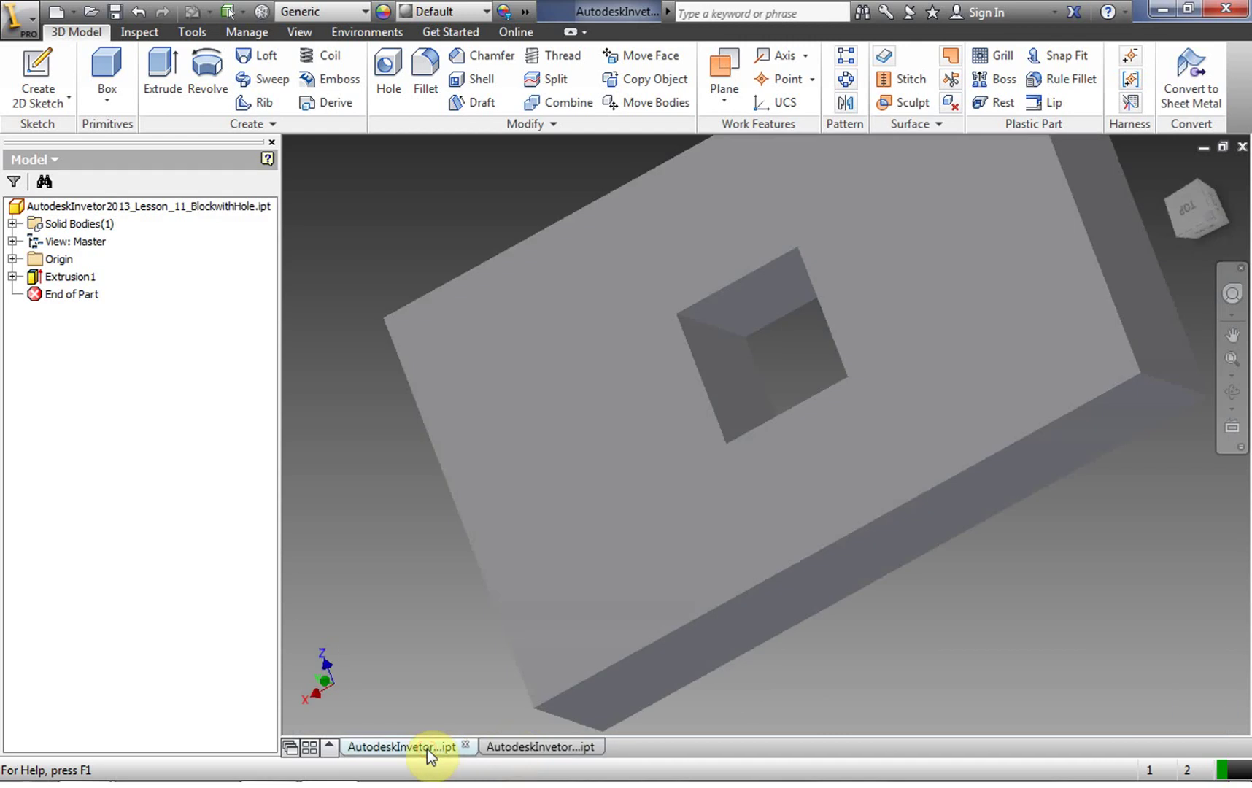
click(515, 747)
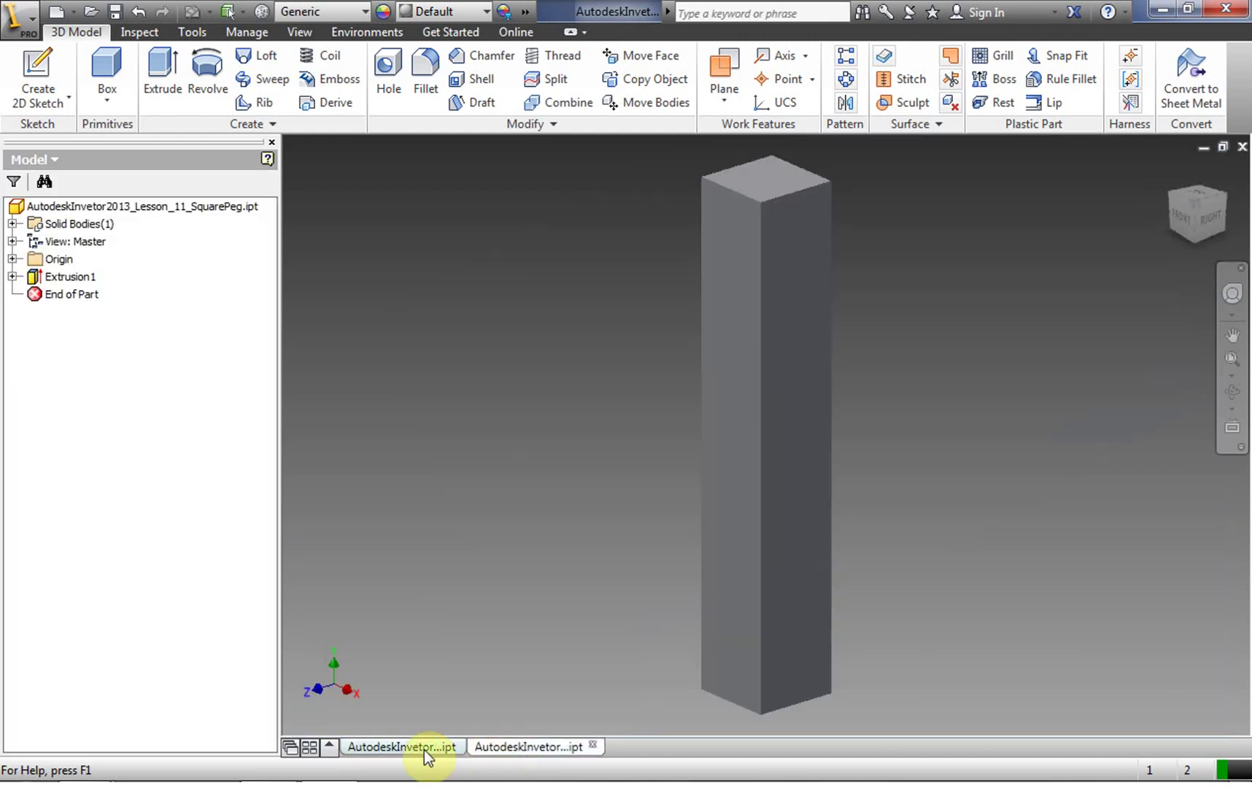
click(426, 749)
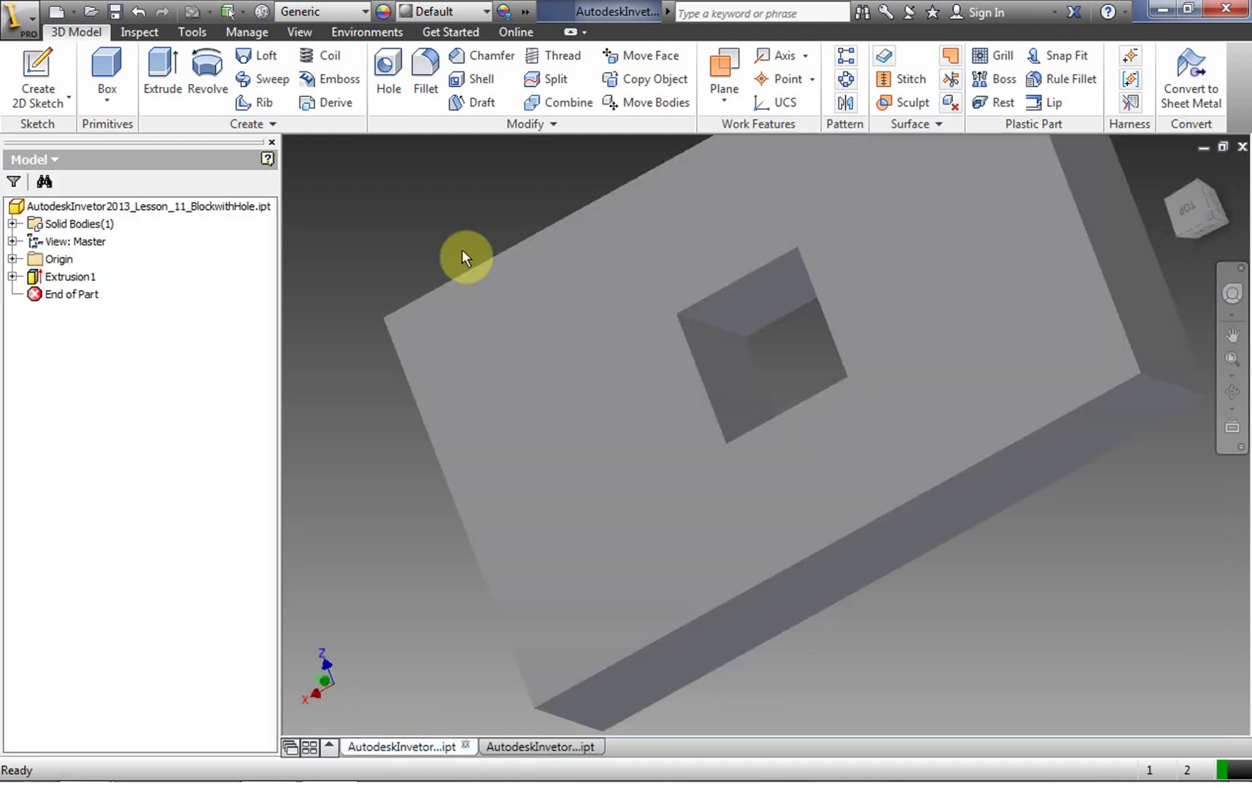
Step: Create a new assembly file
click(76, 13)
click(60, 43)
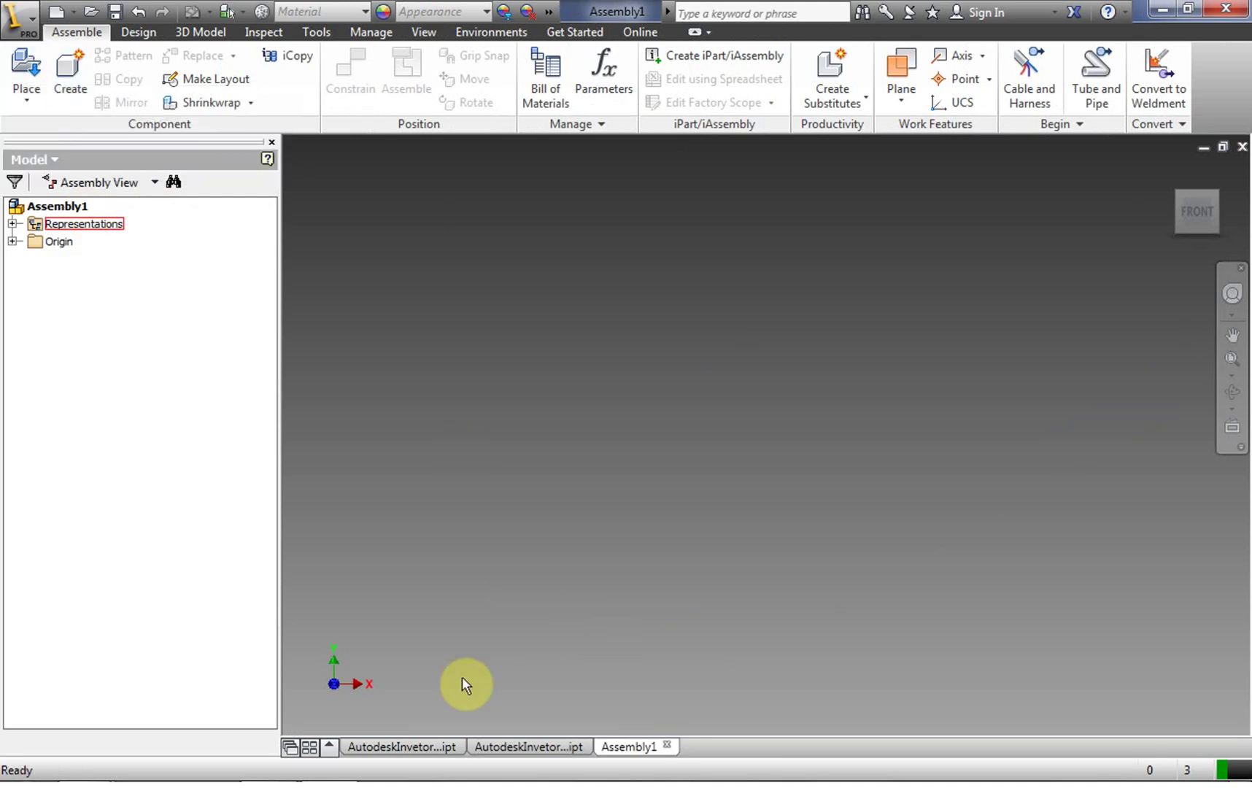
mouse_move(410, 747)
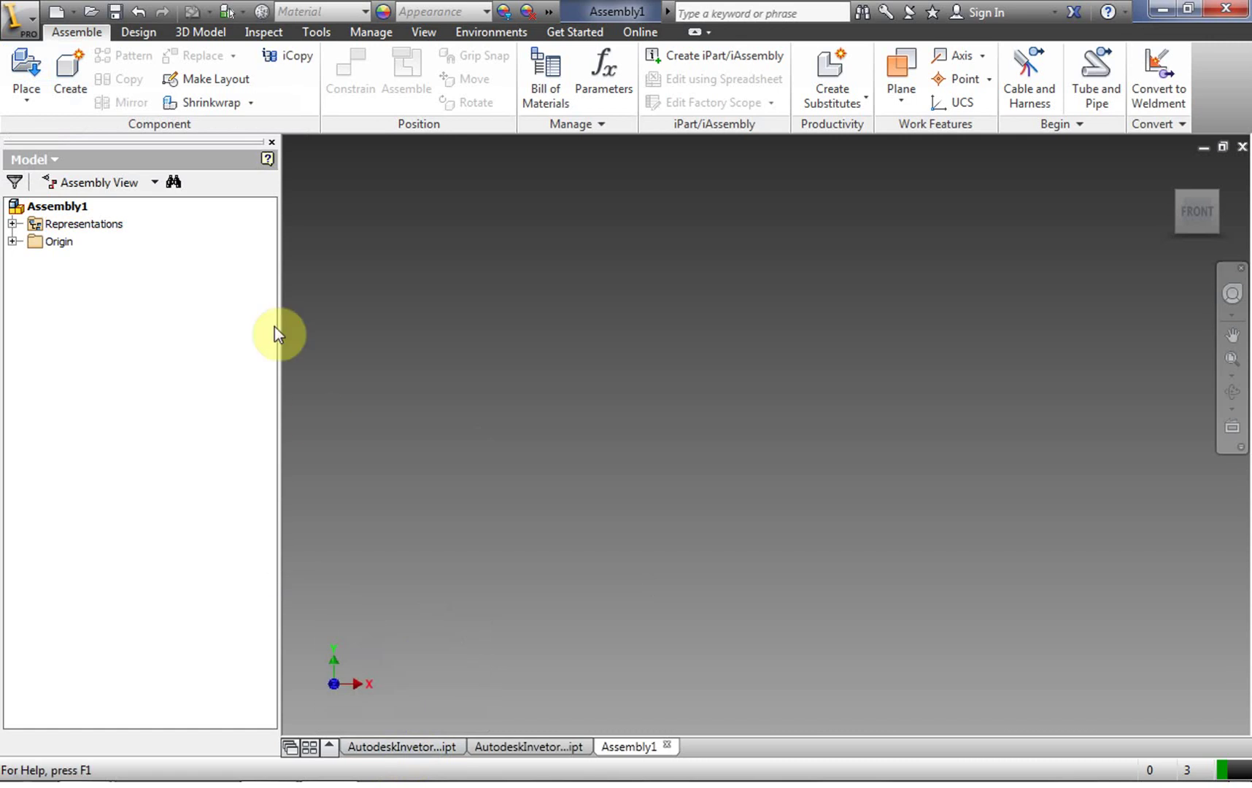
Step: Place one instance of AutodeskInvetor2013_Lesson_11_BlockwithHole.ipt in the assembly and end the placement
click(26, 67)
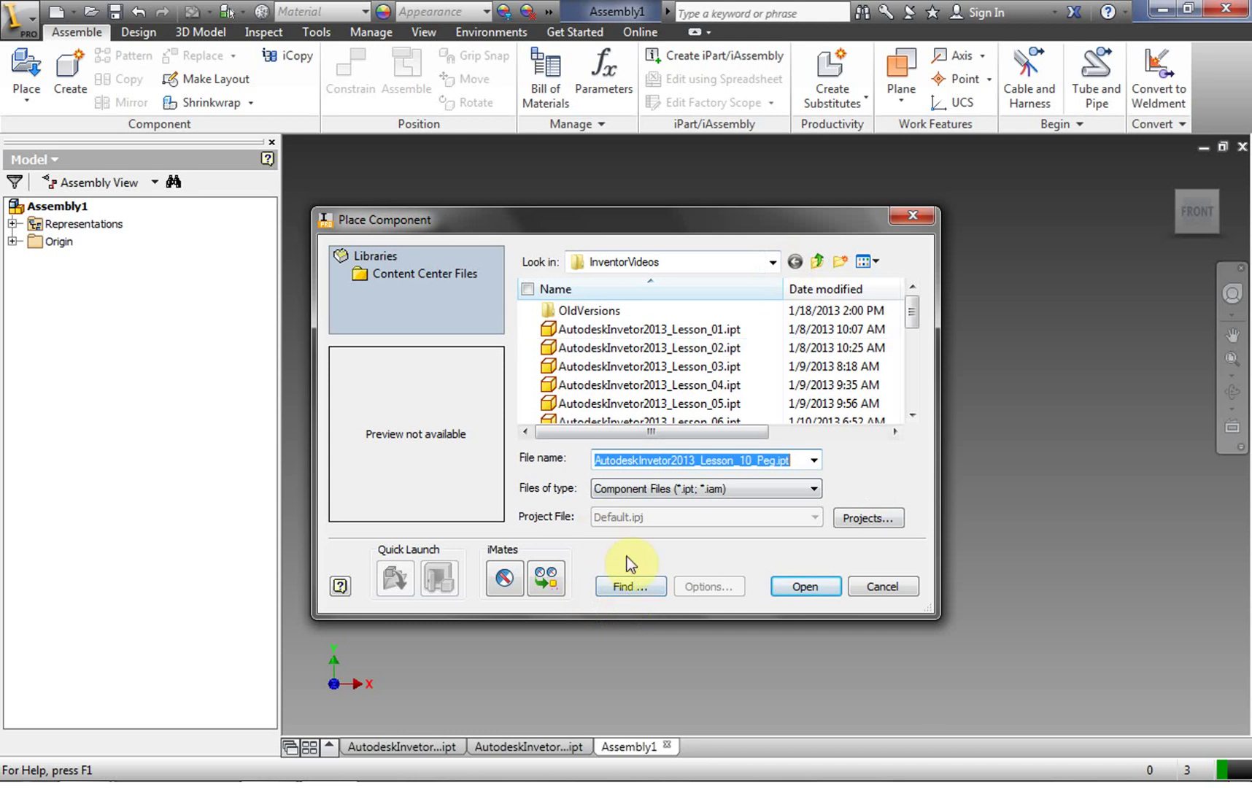
drag(912, 312, 923, 399)
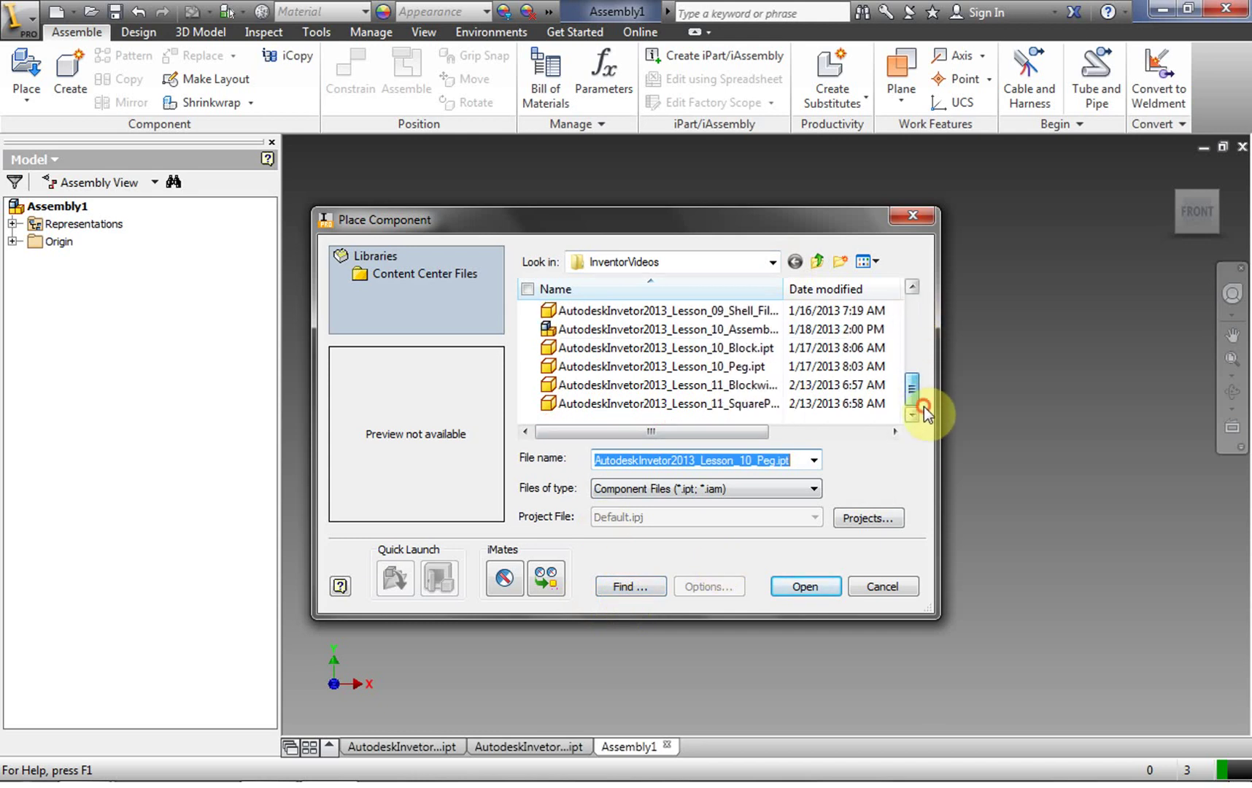
drag(687, 219, 708, 196)
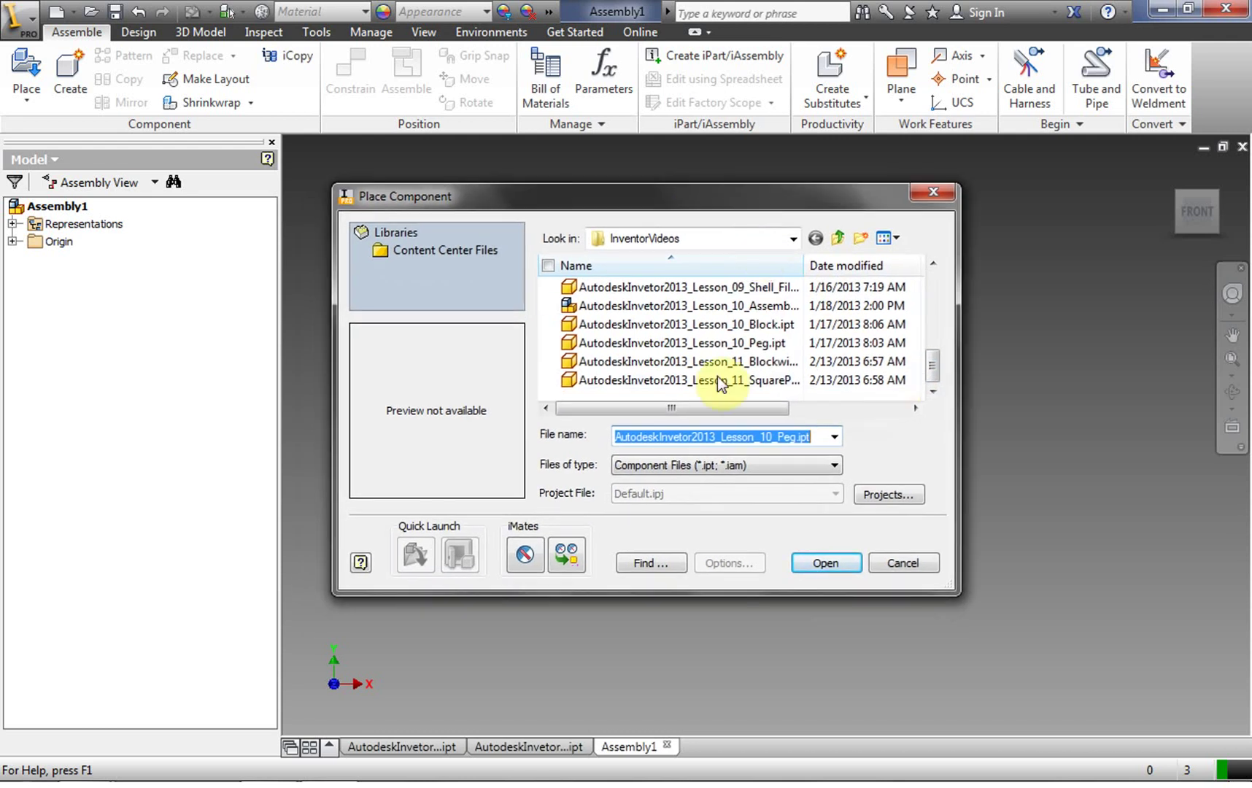
click(767, 365)
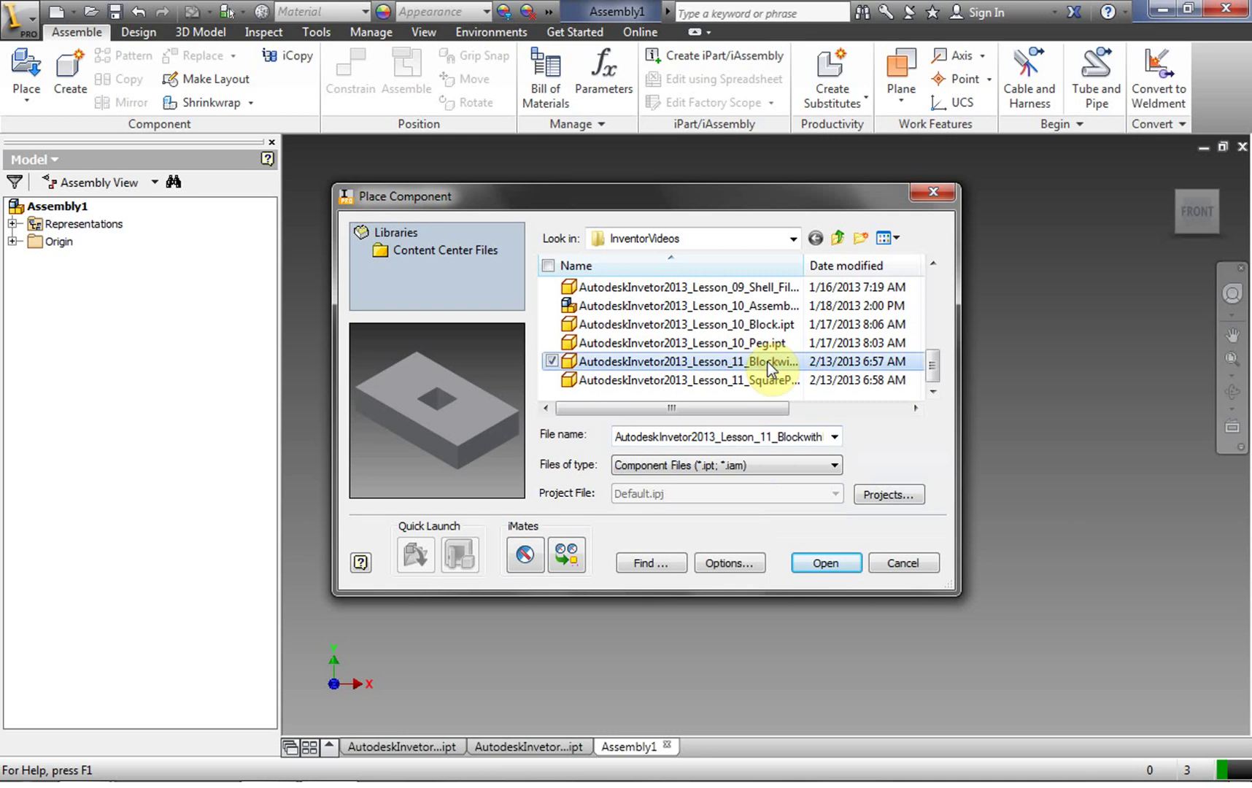
click(819, 564)
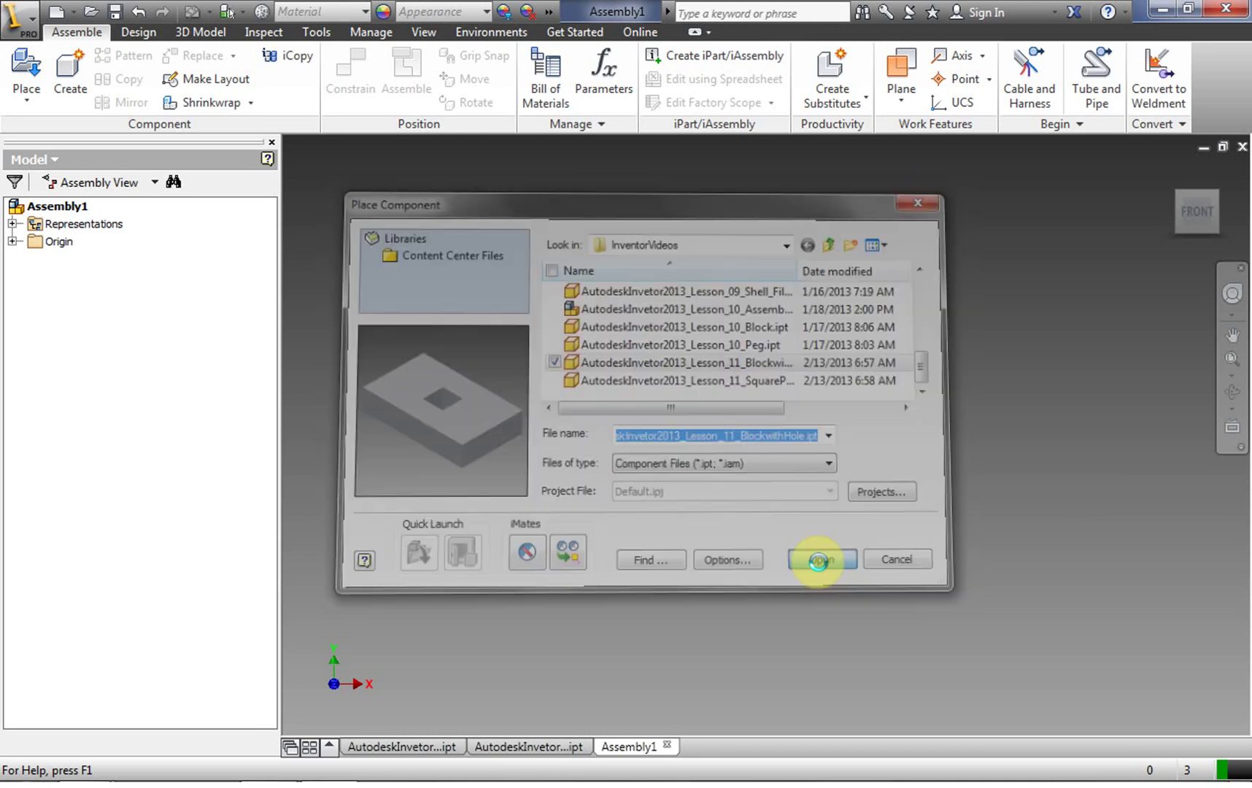
click(788, 438)
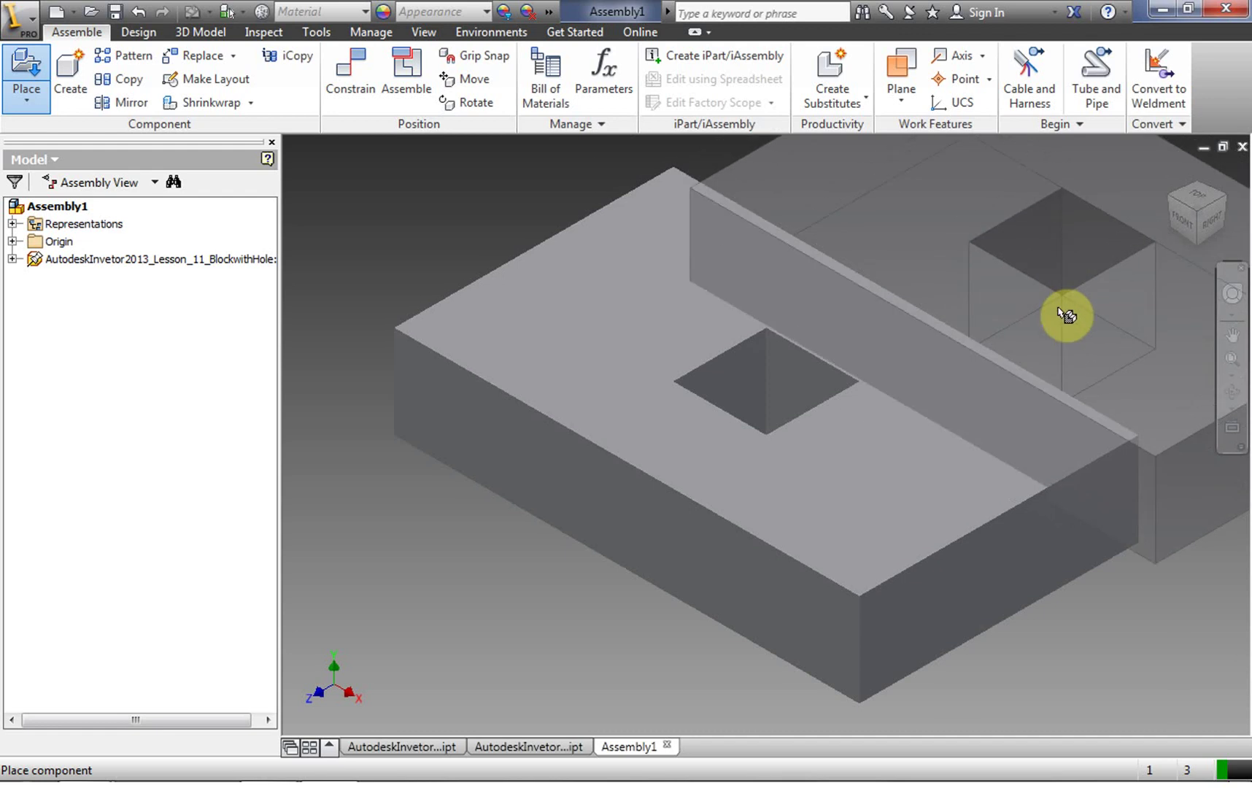
right_click(1060, 317)
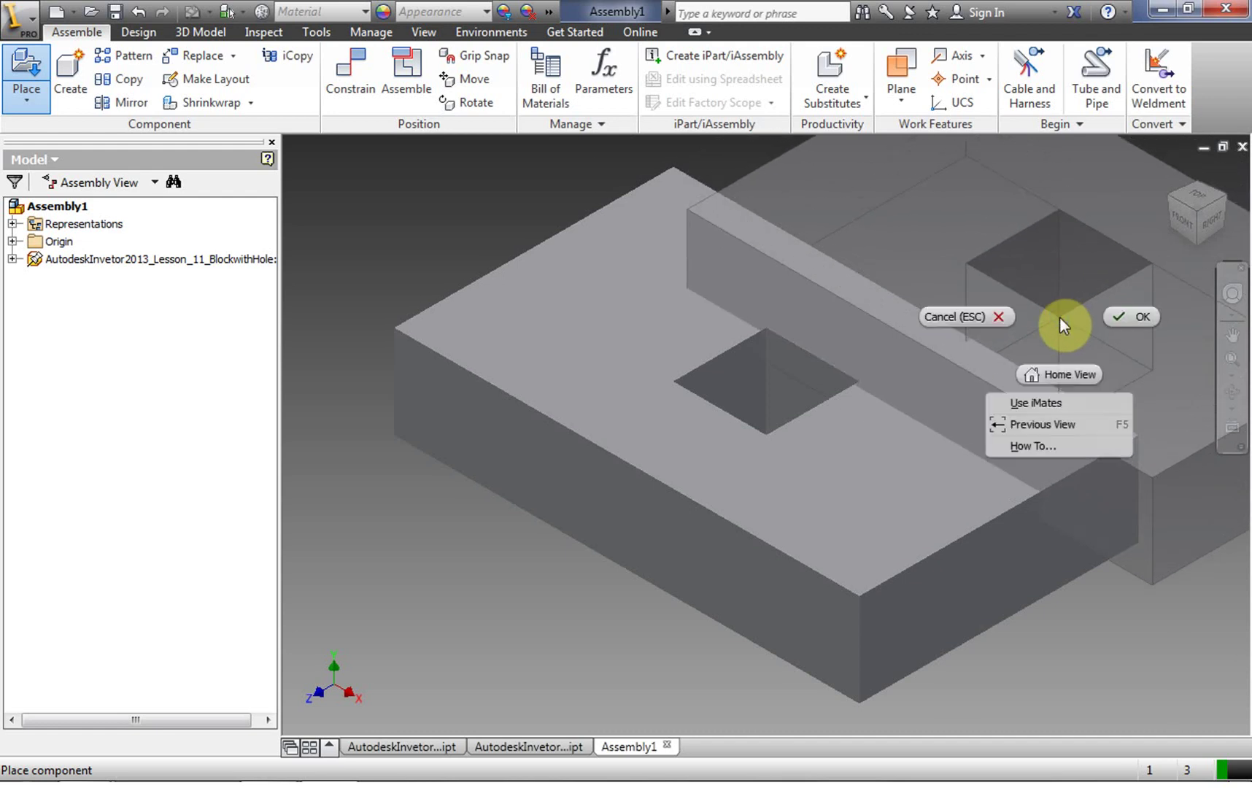
click(1129, 316)
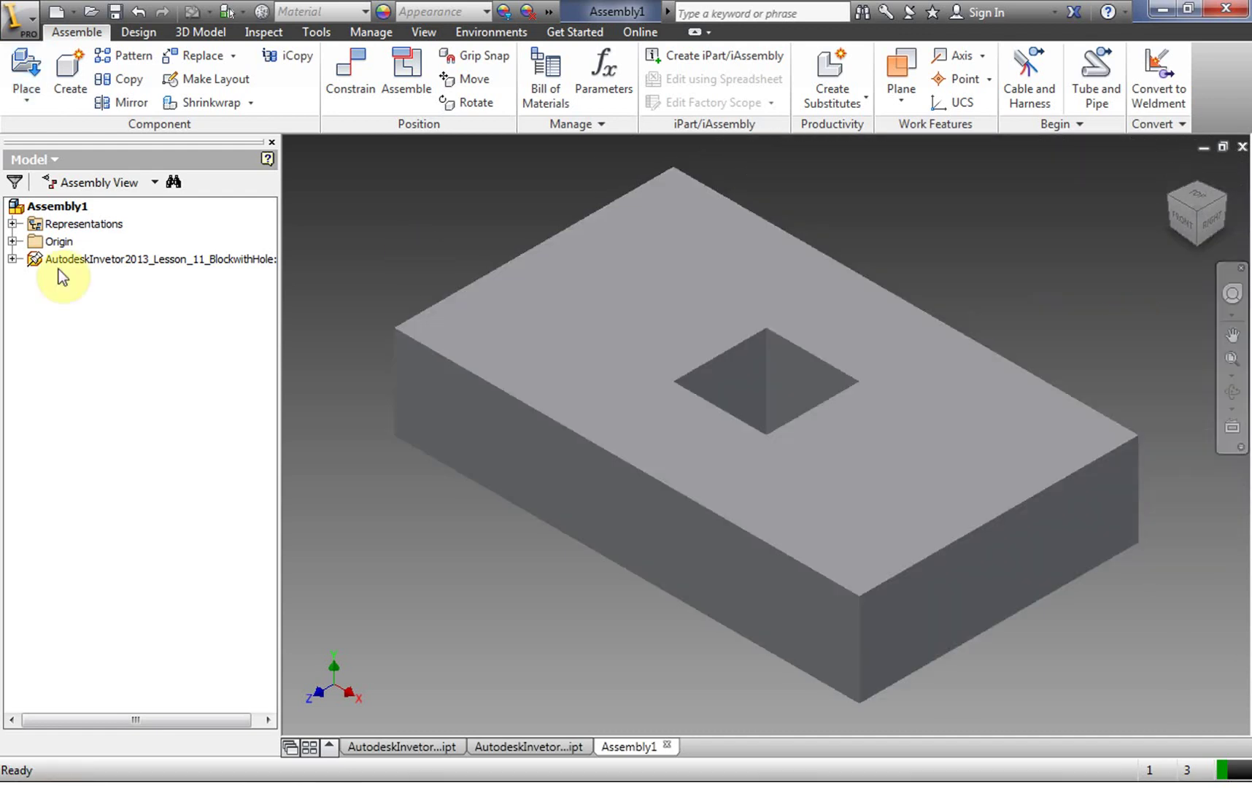
Step: Examine the block component's Grounded option and try to move the grounded block in the assembly
click(11, 259)
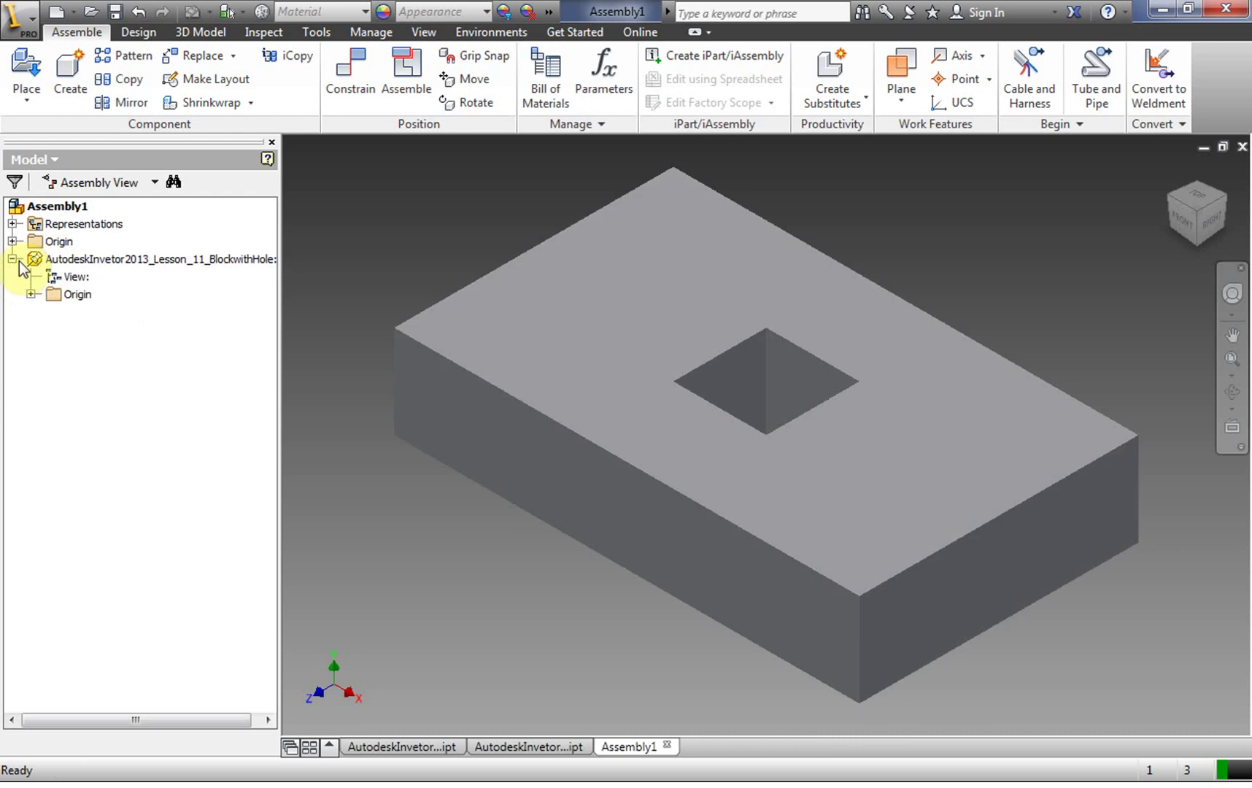
click(13, 259)
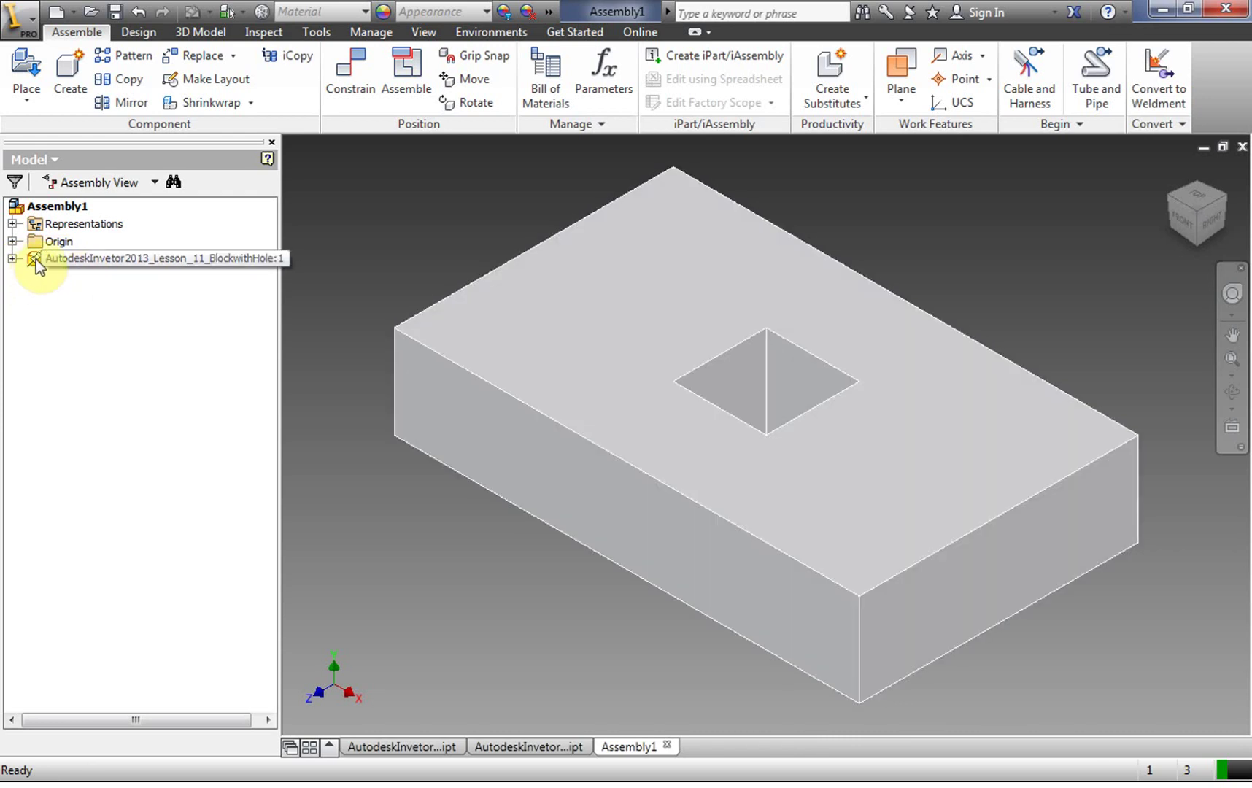
right_click(41, 263)
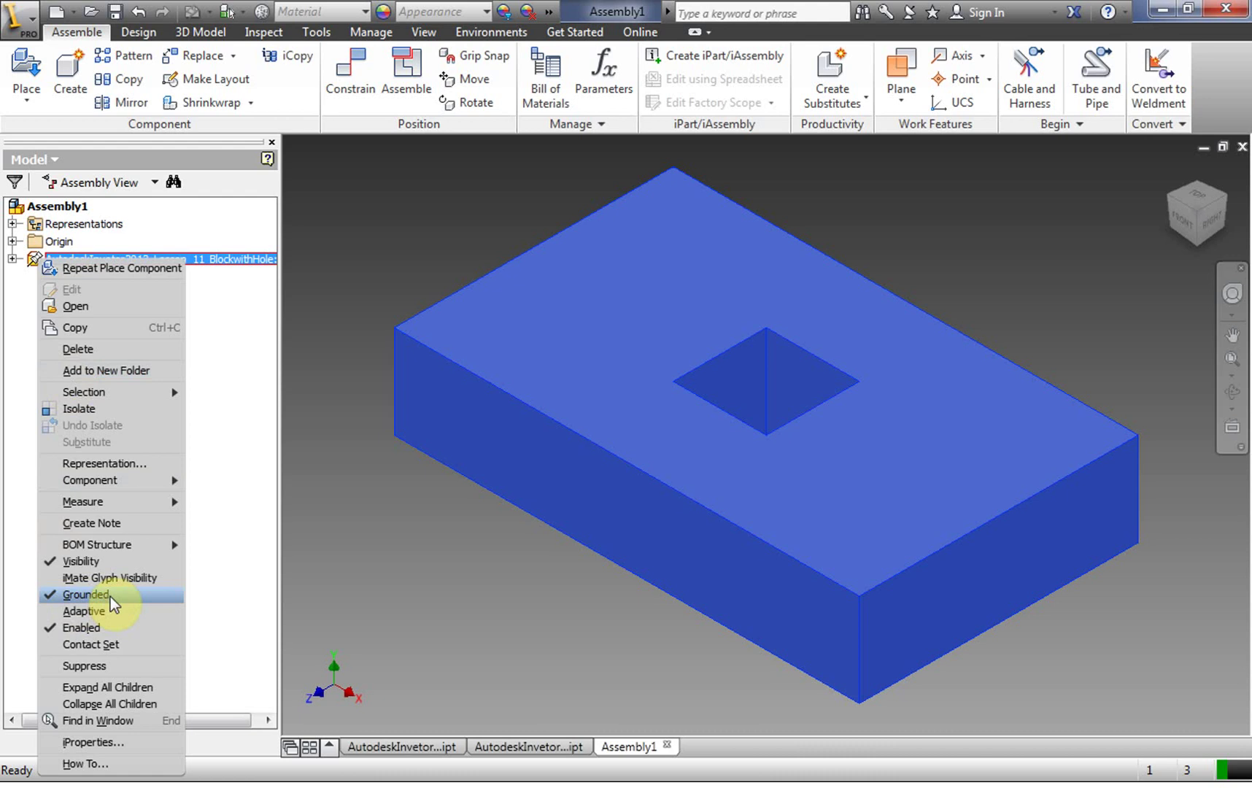
click(650, 393)
drag(584, 395, 442, 256)
click(441, 227)
drag(657, 324, 597, 368)
drag(595, 299, 579, 319)
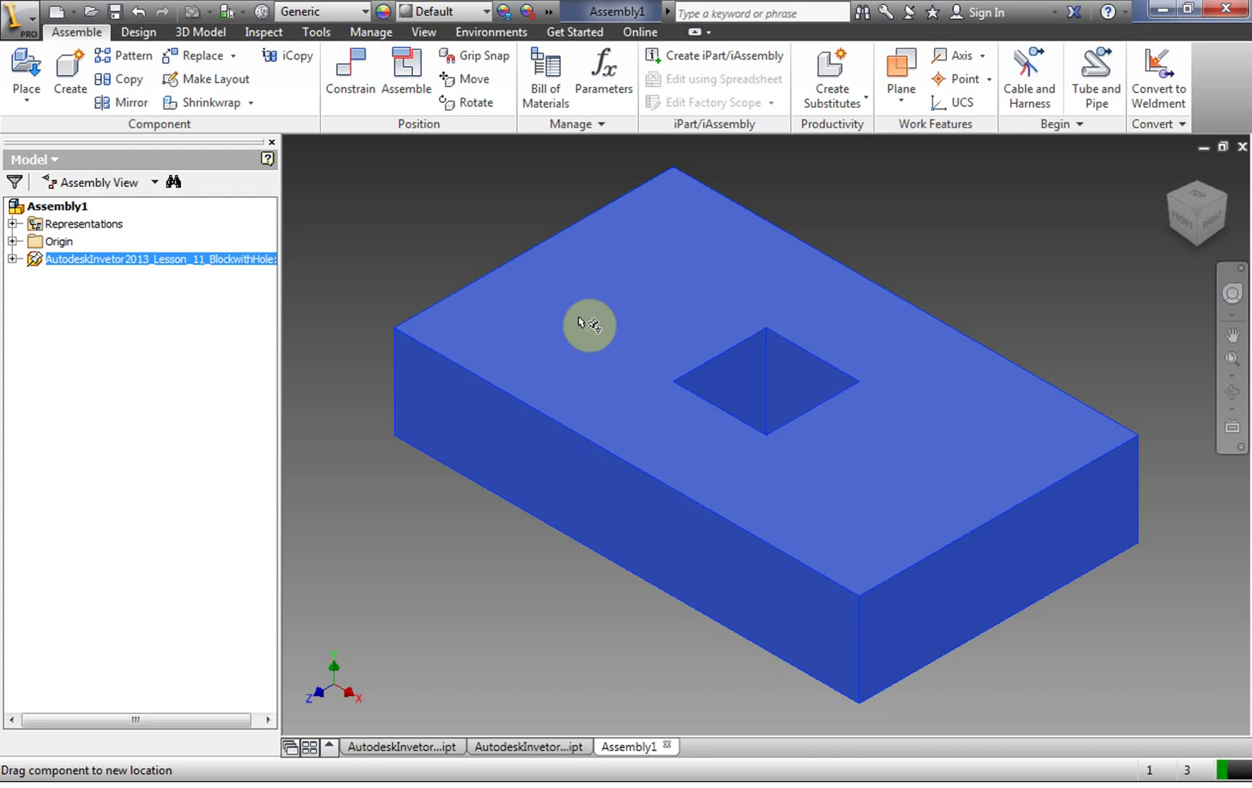
drag(582, 321, 579, 326)
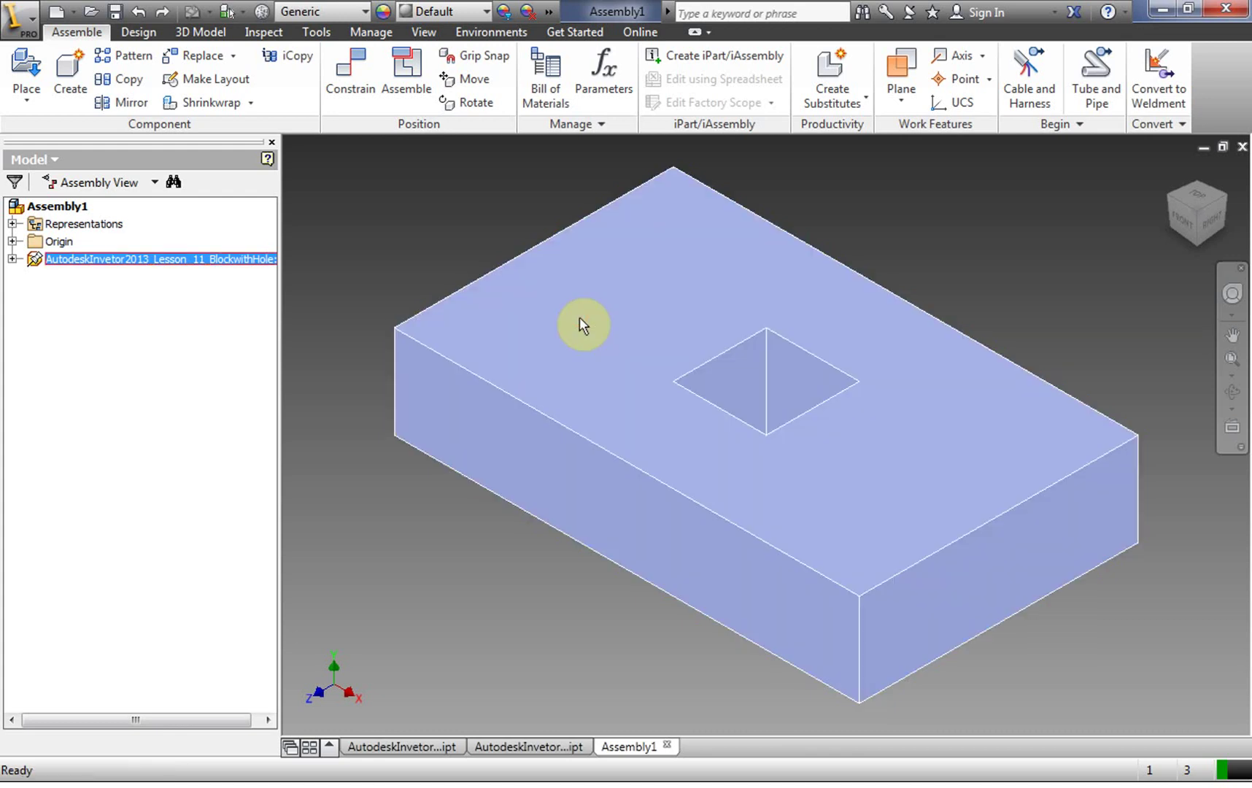
Step: Turn off the block's Grounded option and move the block slightly
click(12, 258)
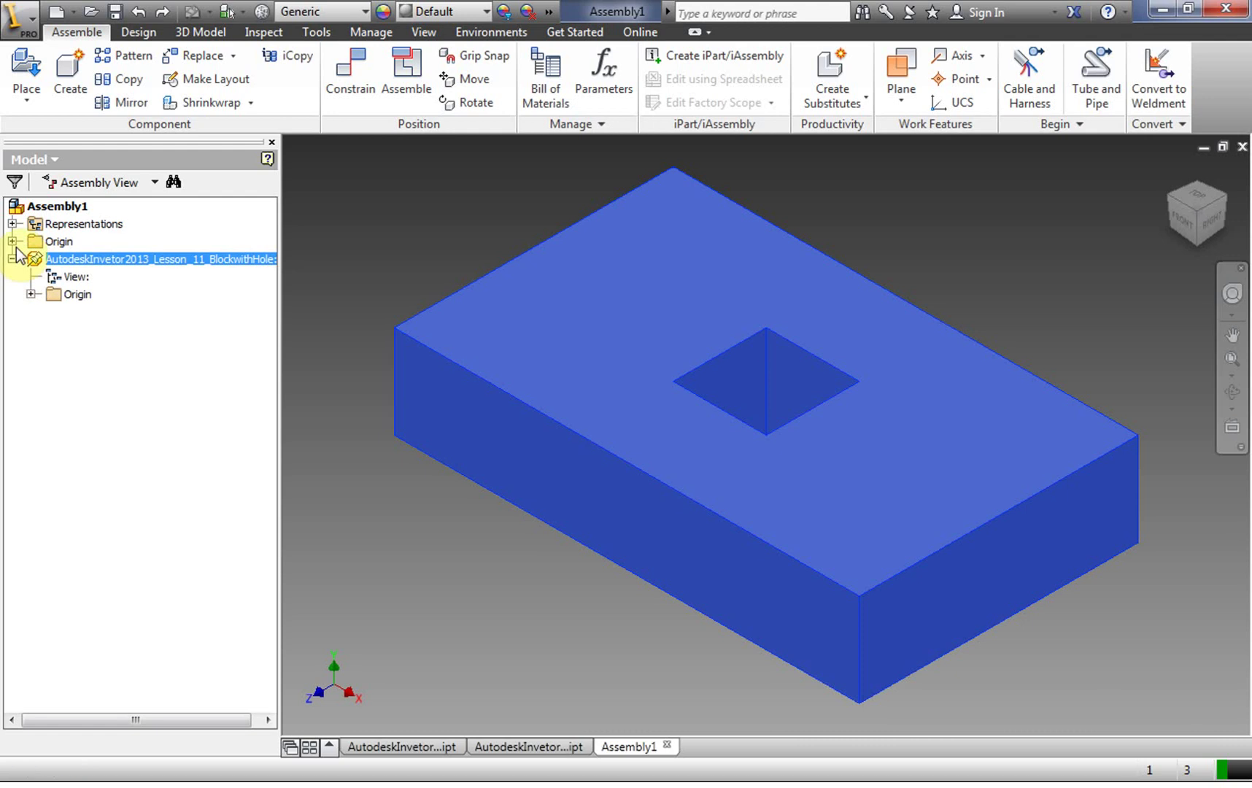
right_click(33, 257)
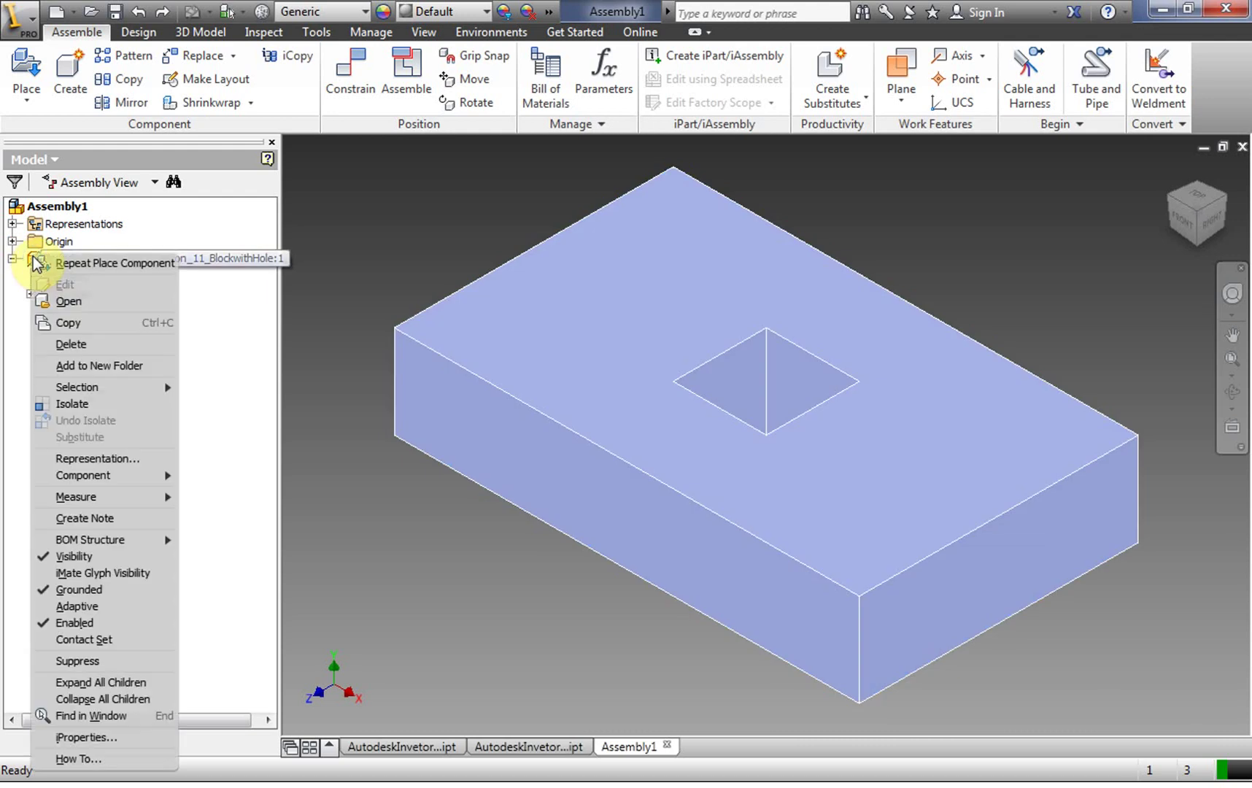
click(81, 591)
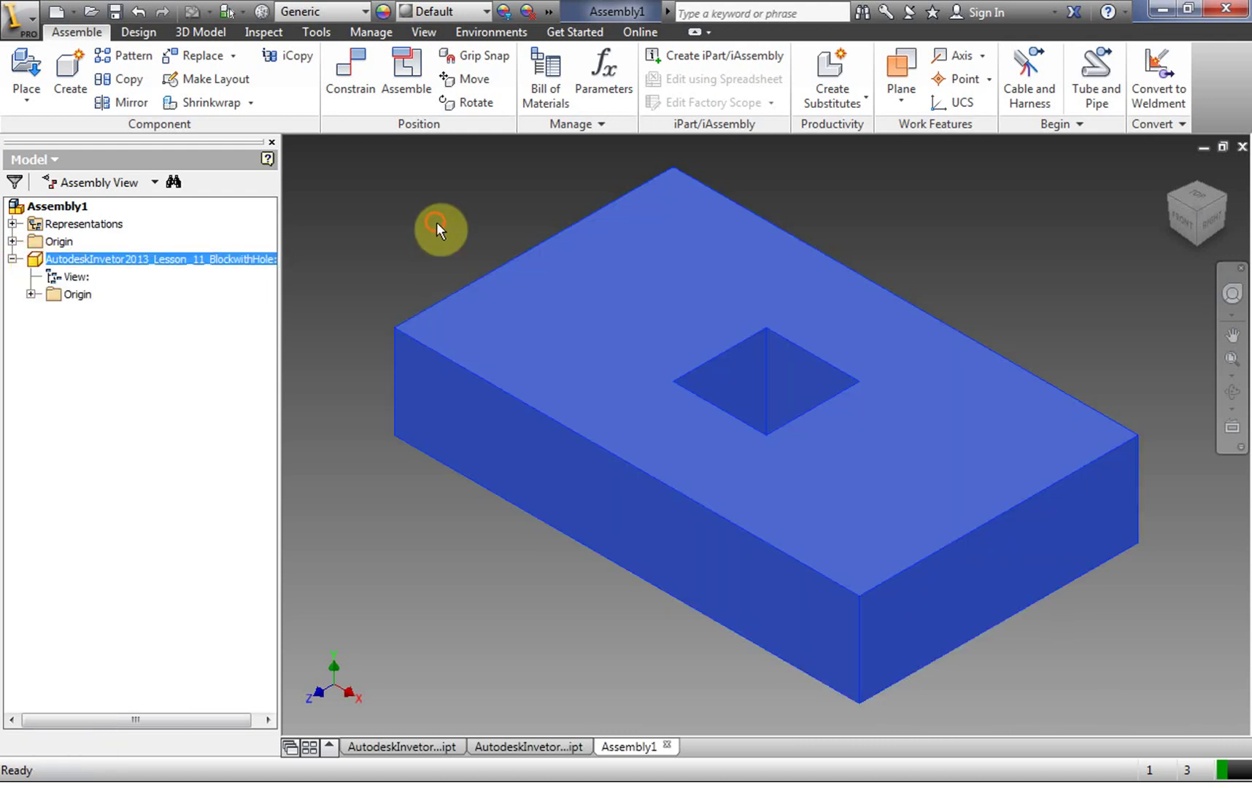
click(439, 229)
mouse_move(512, 338)
mouse_down()
mouse_move(498, 327)
mouse_move(522, 356)
mouse_up()
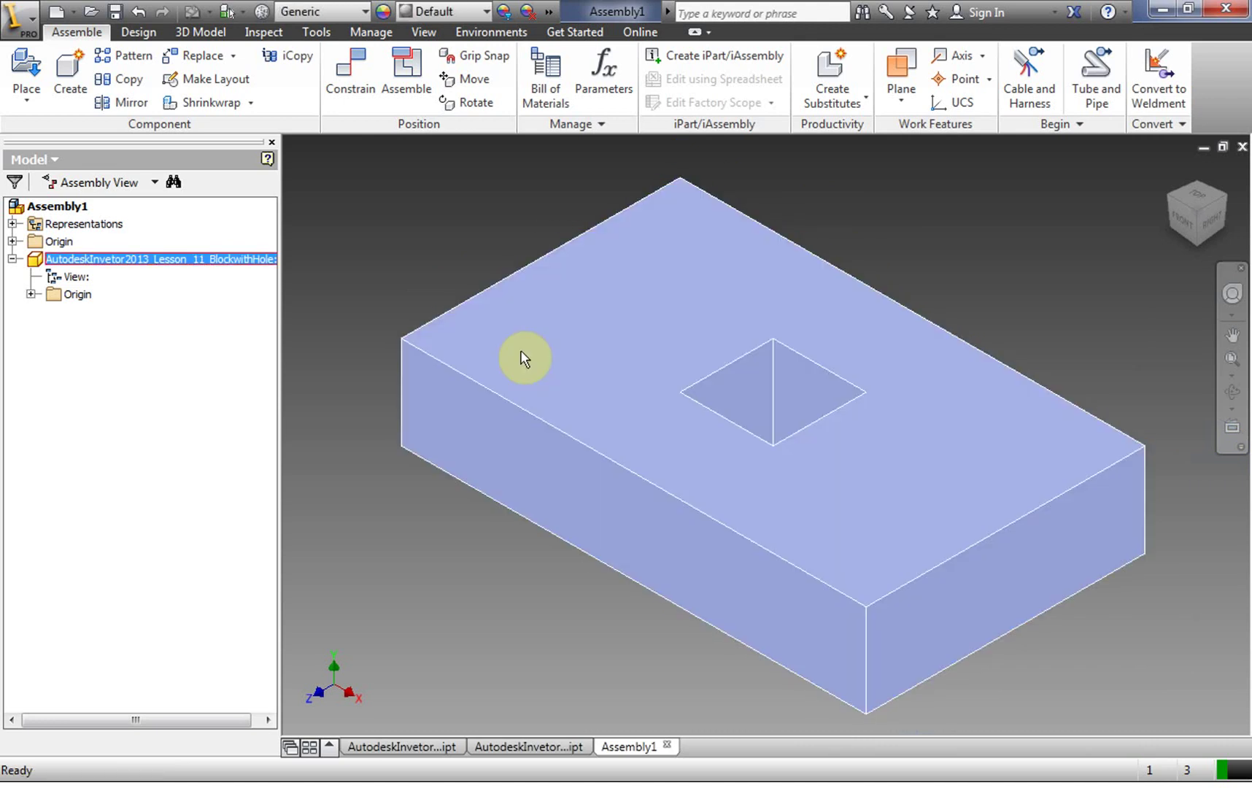
Step: Ground the block again at its new position and collapse its entry in the model tree
right_click(34, 261)
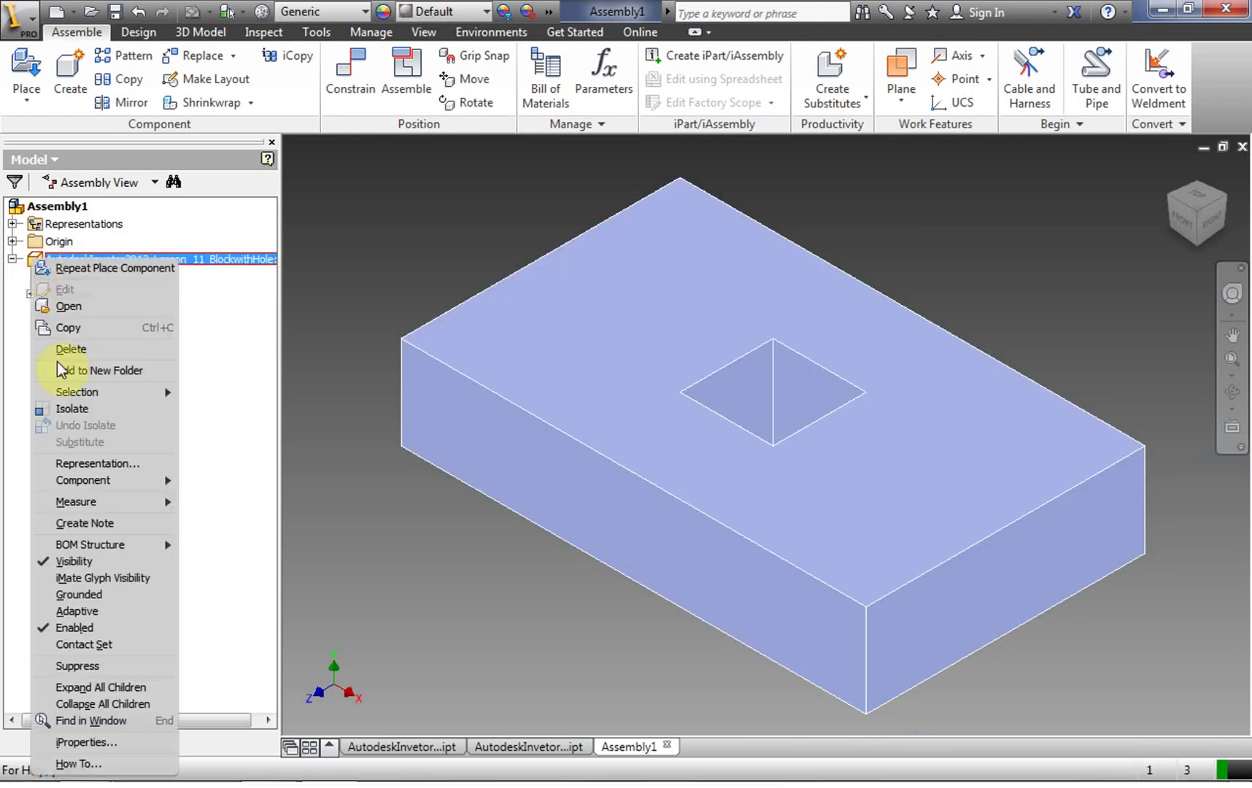
click(120, 600)
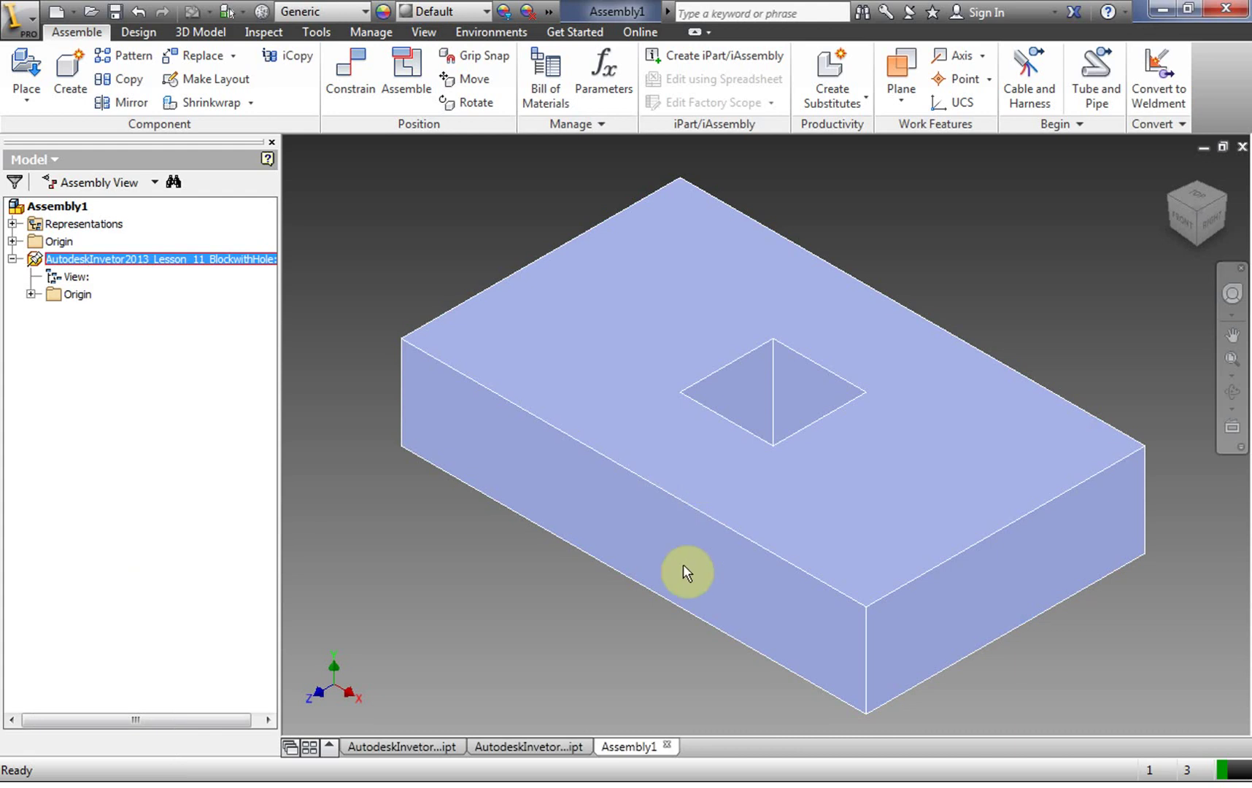
click(449, 603)
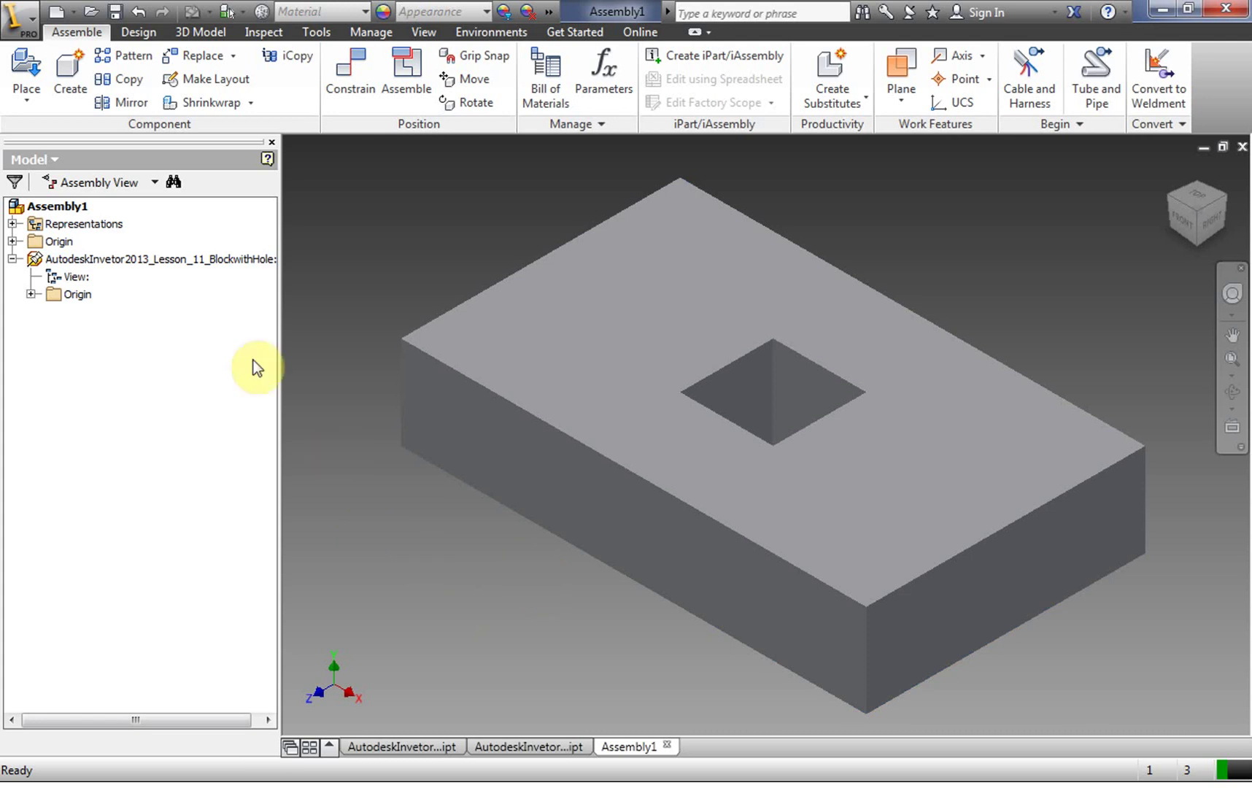
click(12, 258)
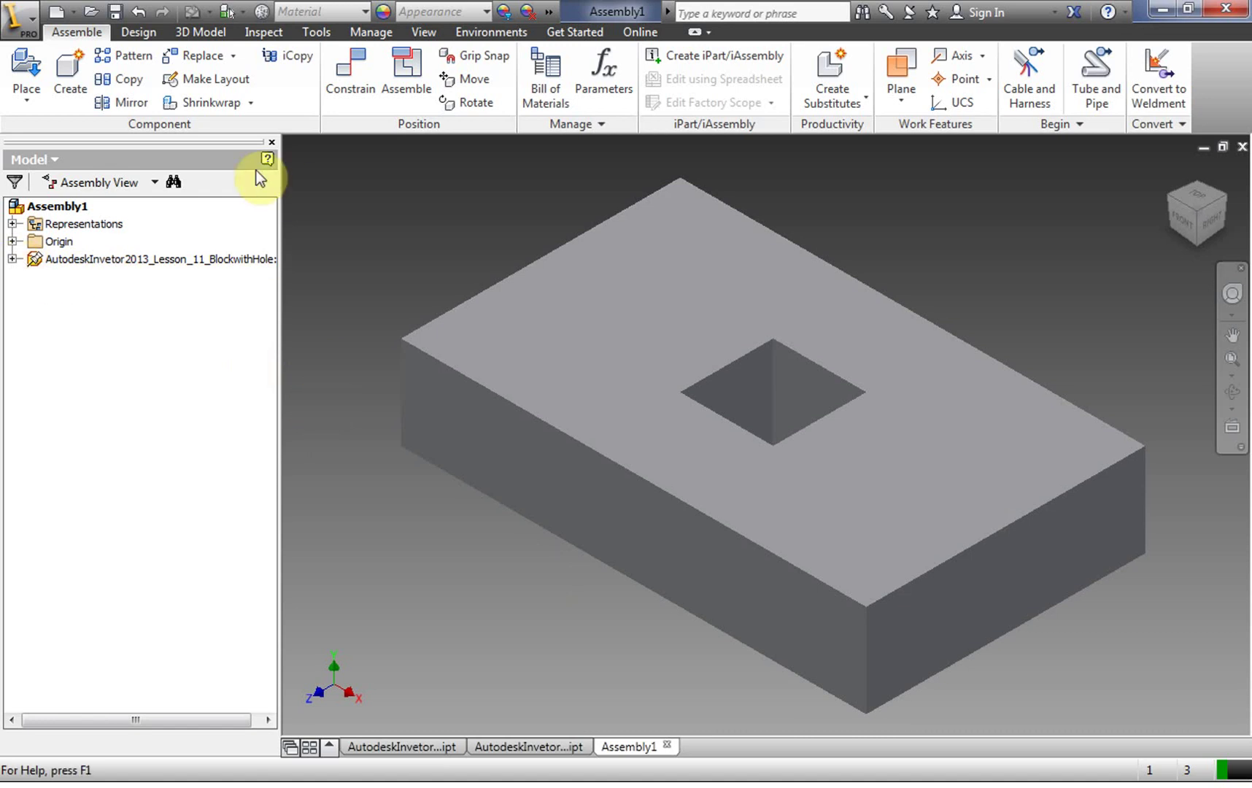
Step: Place one instance of AutodeskInvetor2013_Lesson_11_SquarePeg.ipt in the assembly, end the placement and reposition the peg beside the block
click(29, 76)
click(27, 73)
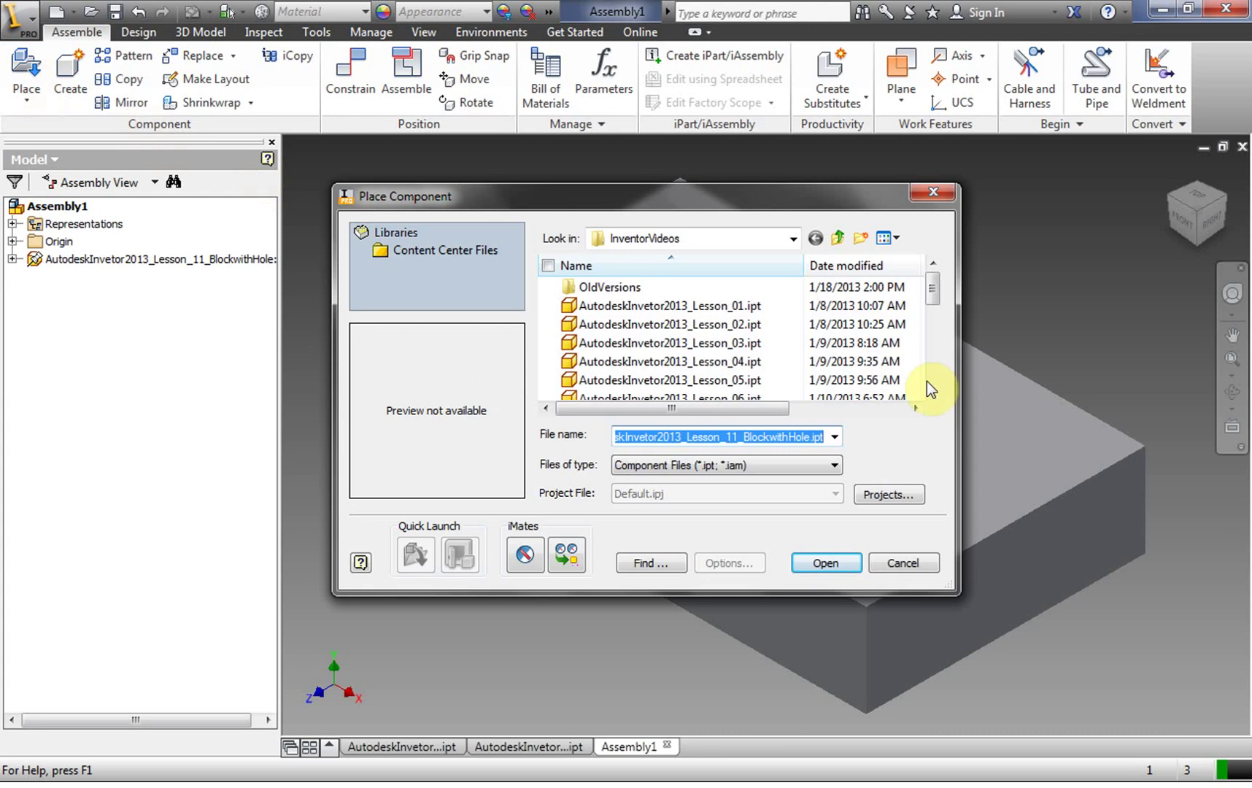
drag(935, 281, 932, 399)
click(740, 381)
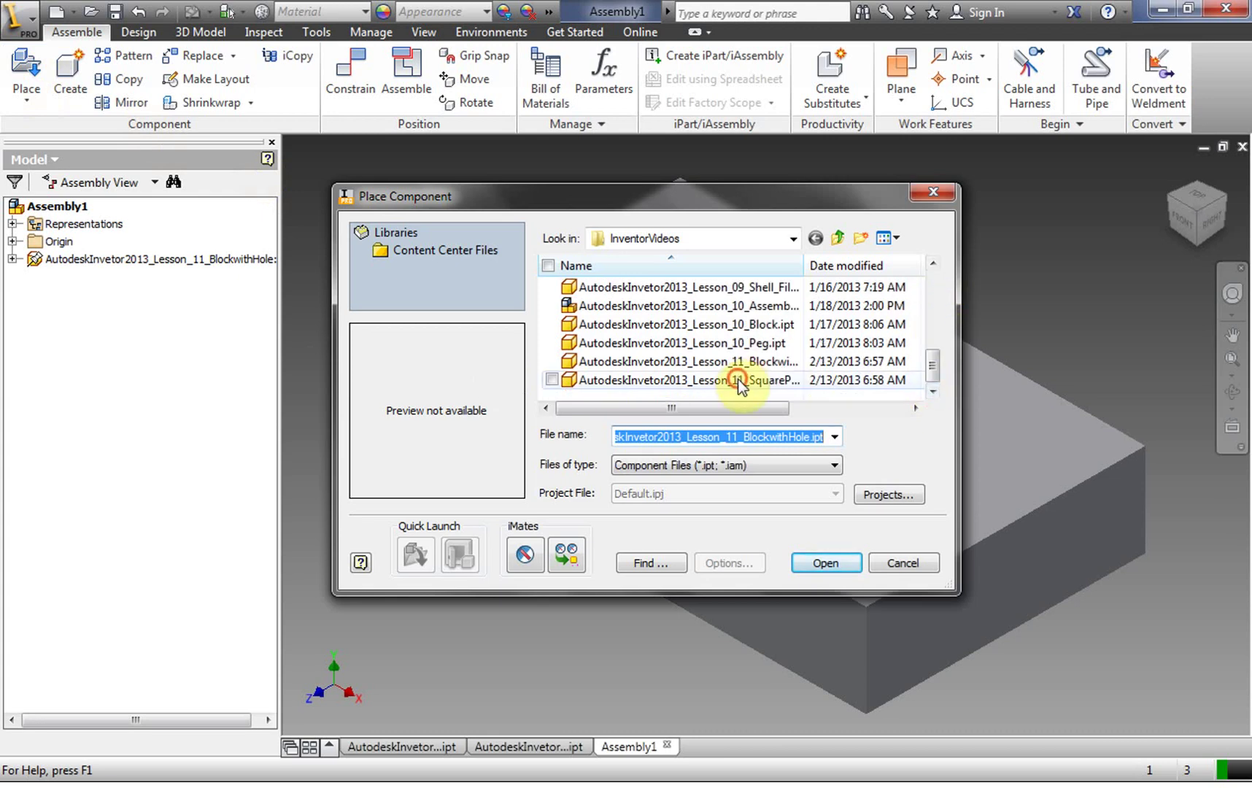
click(826, 568)
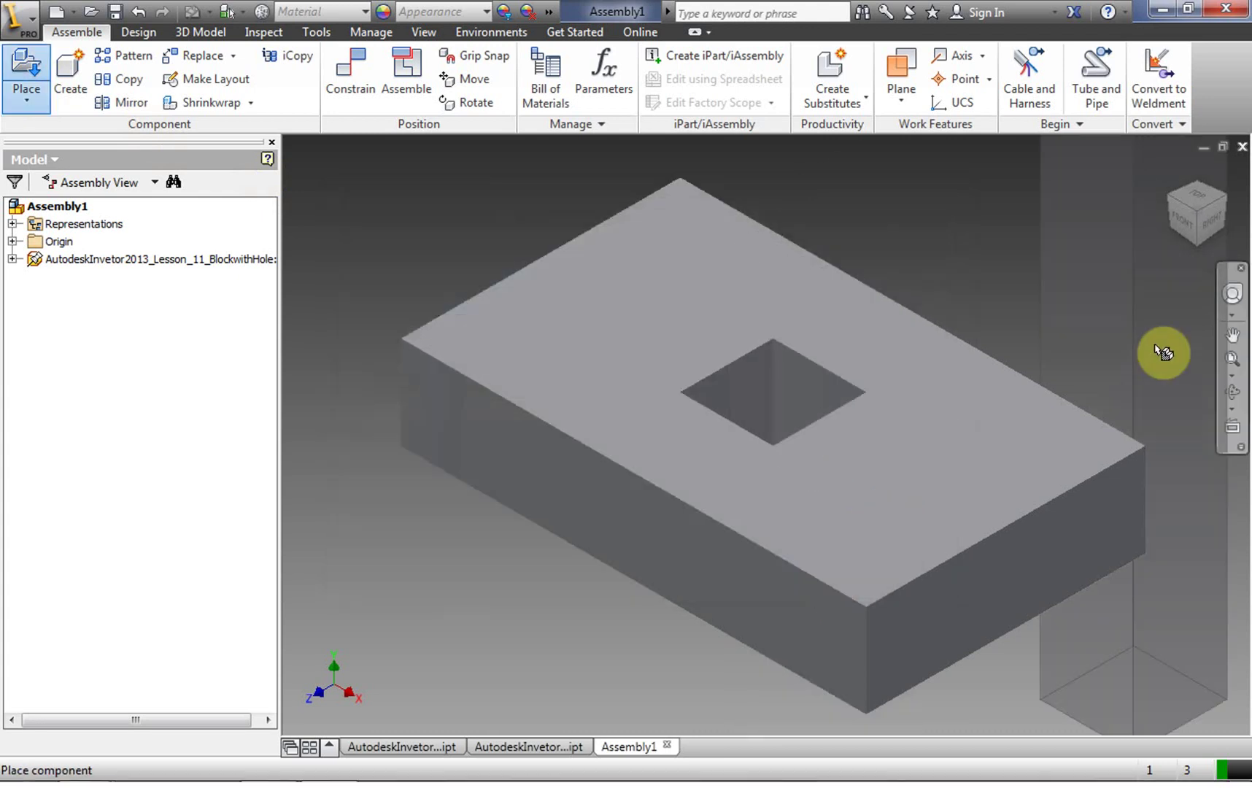
click(1118, 344)
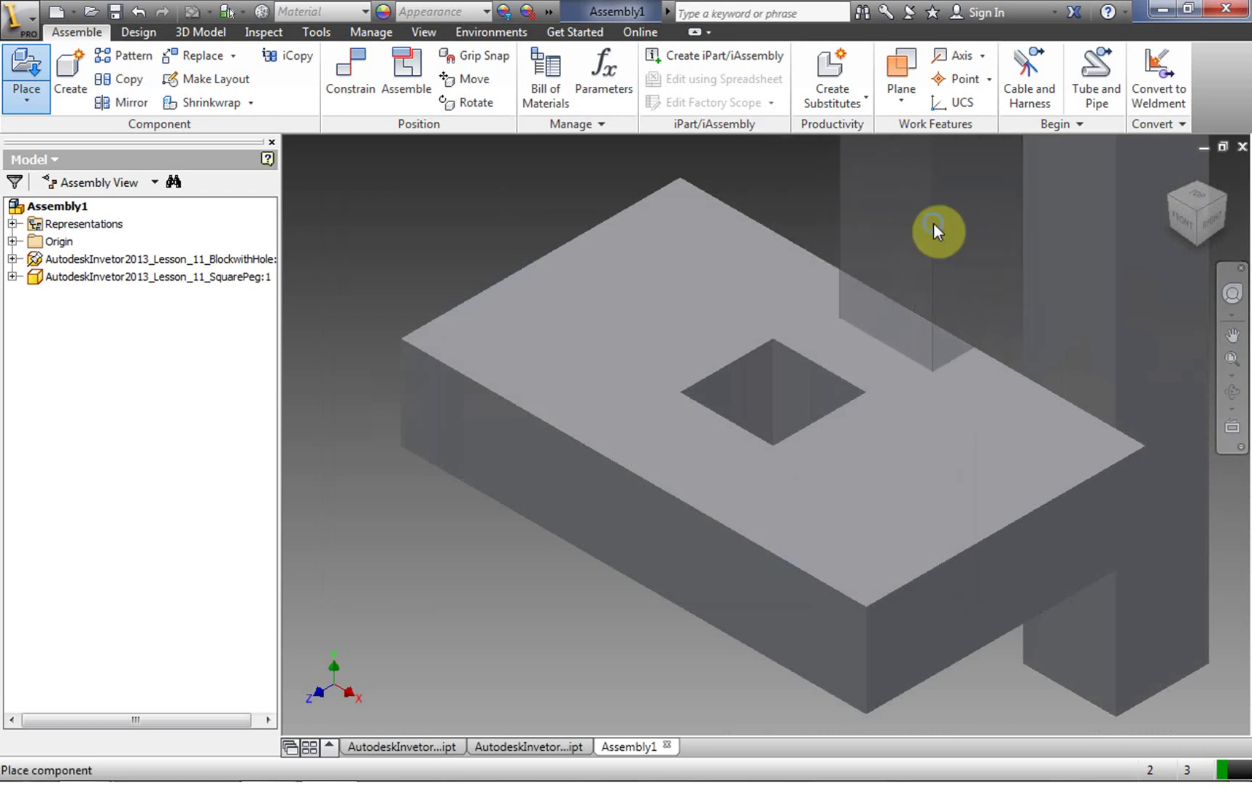
right_click(933, 223)
click(1011, 222)
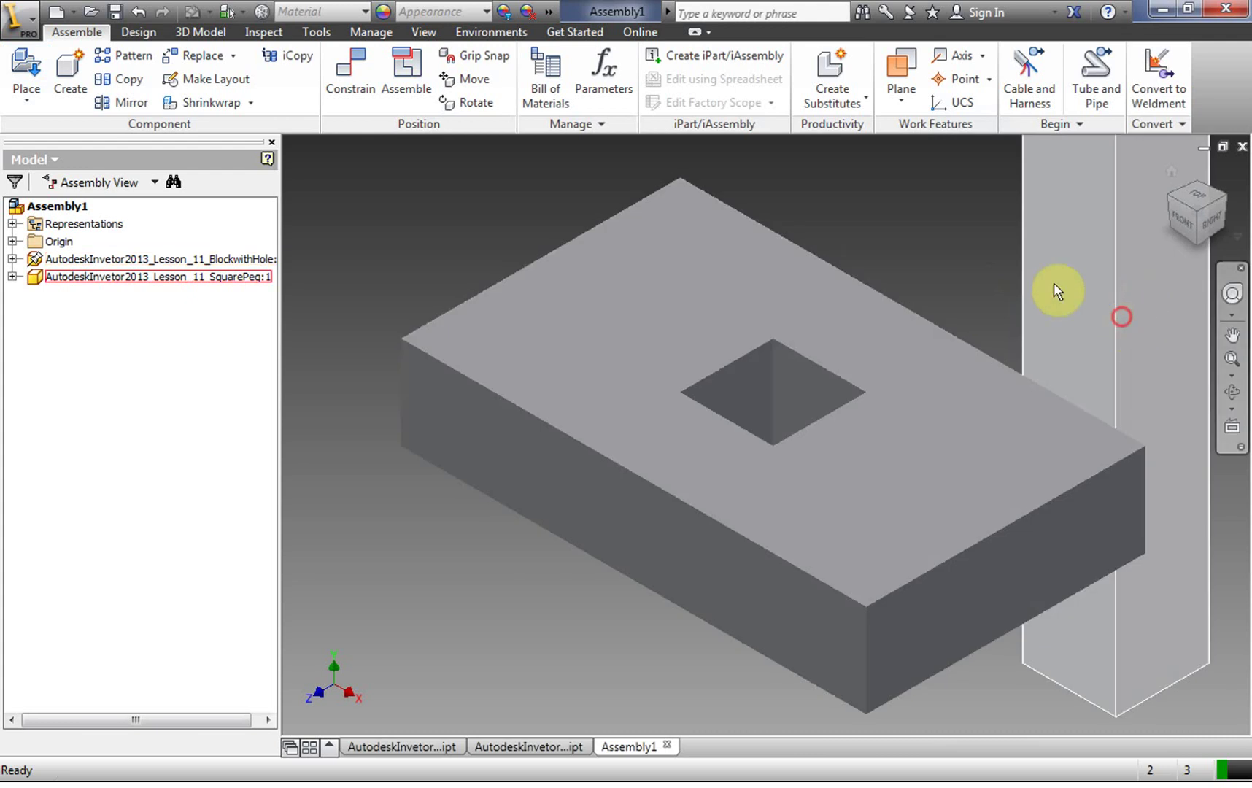
drag(1055, 284, 1062, 489)
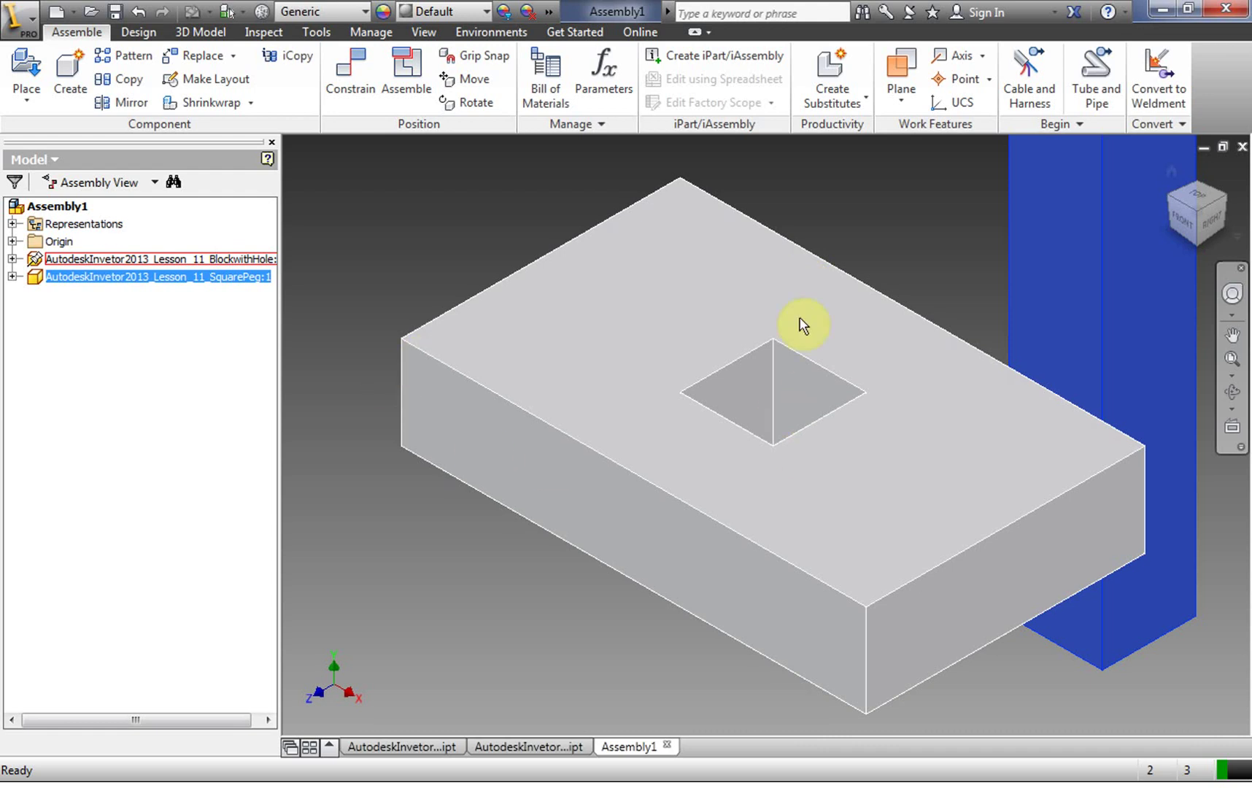
drag(1106, 305, 1154, 285)
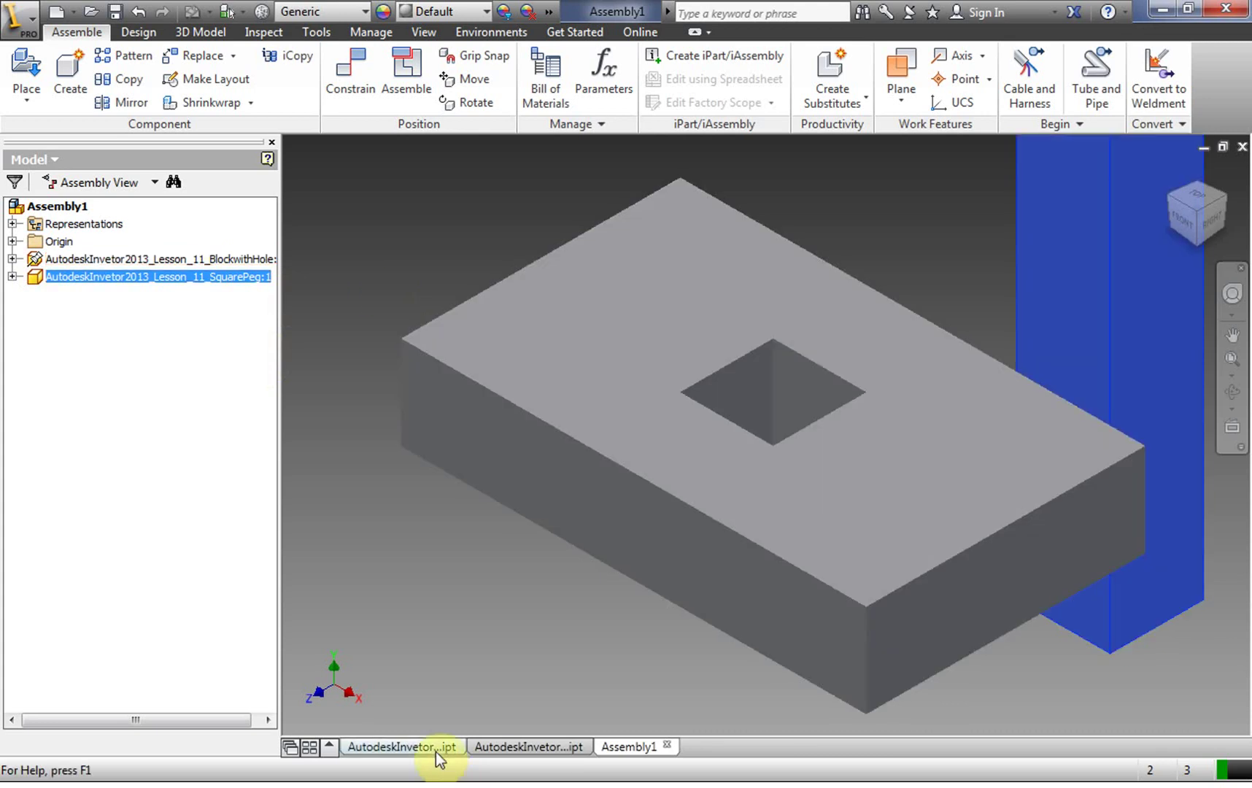
Step: Close the separate block and square peg part files and maximize the Assembly1 window
mouse_move(436, 752)
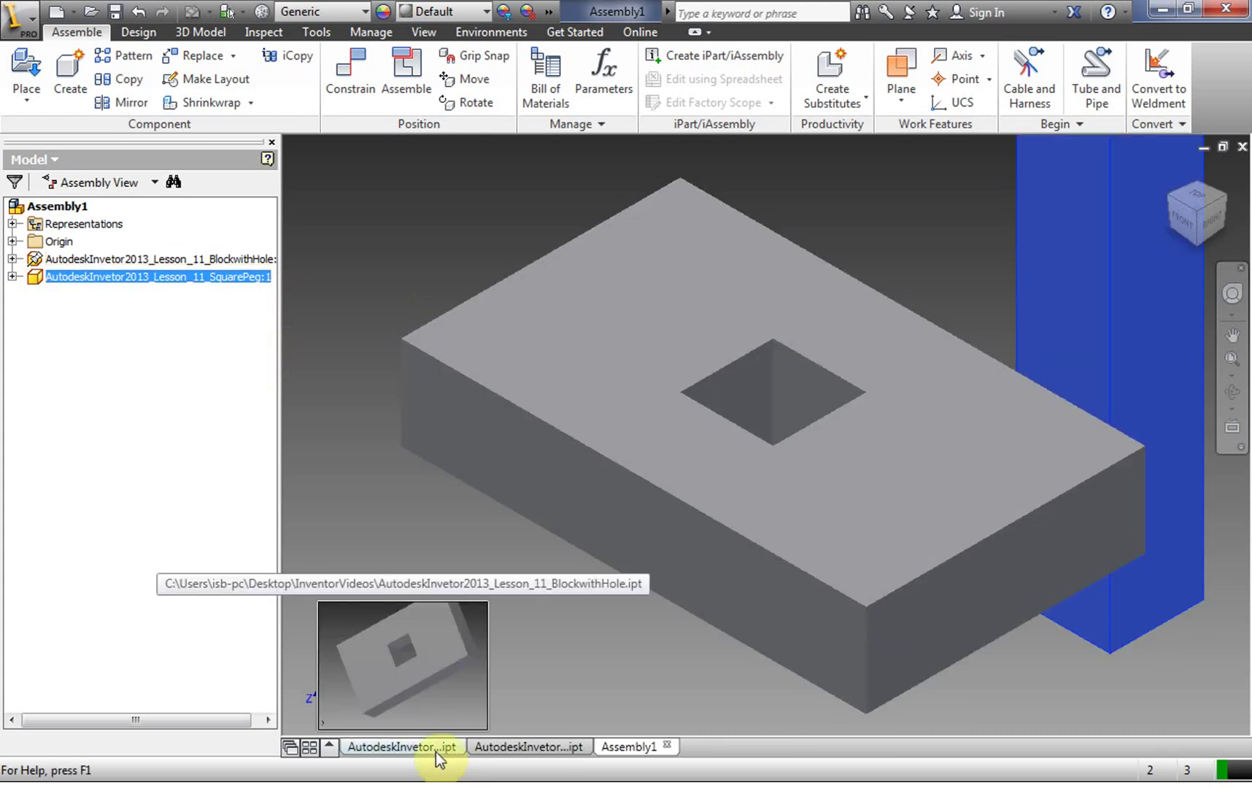
double_click(32, 259)
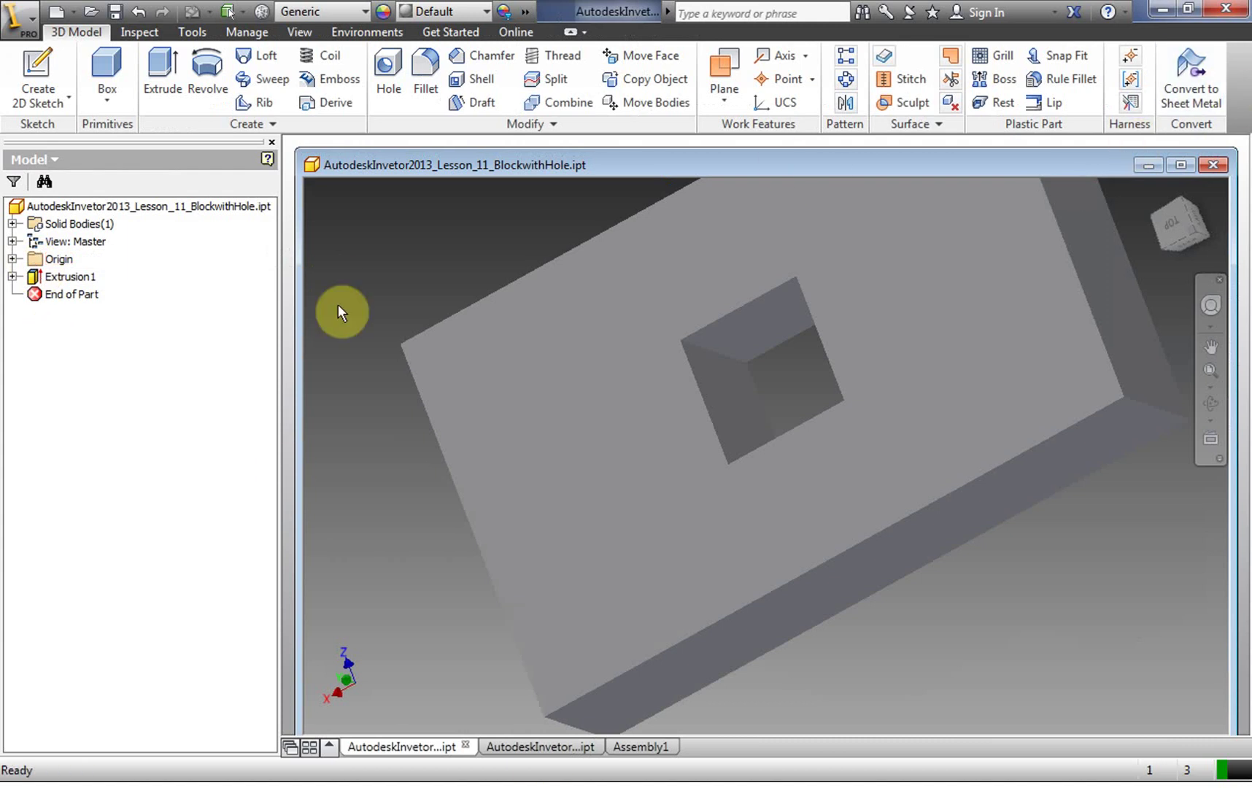
mouse_move(402, 740)
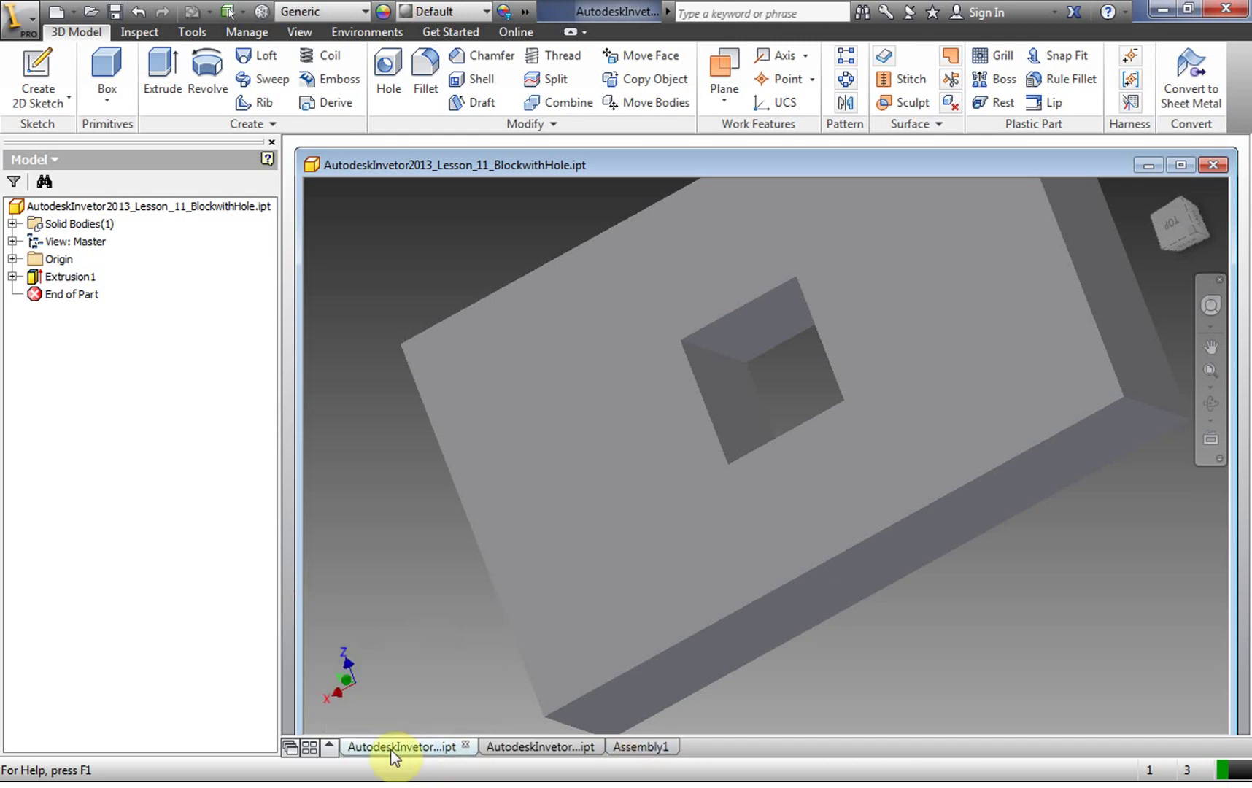
click(1215, 167)
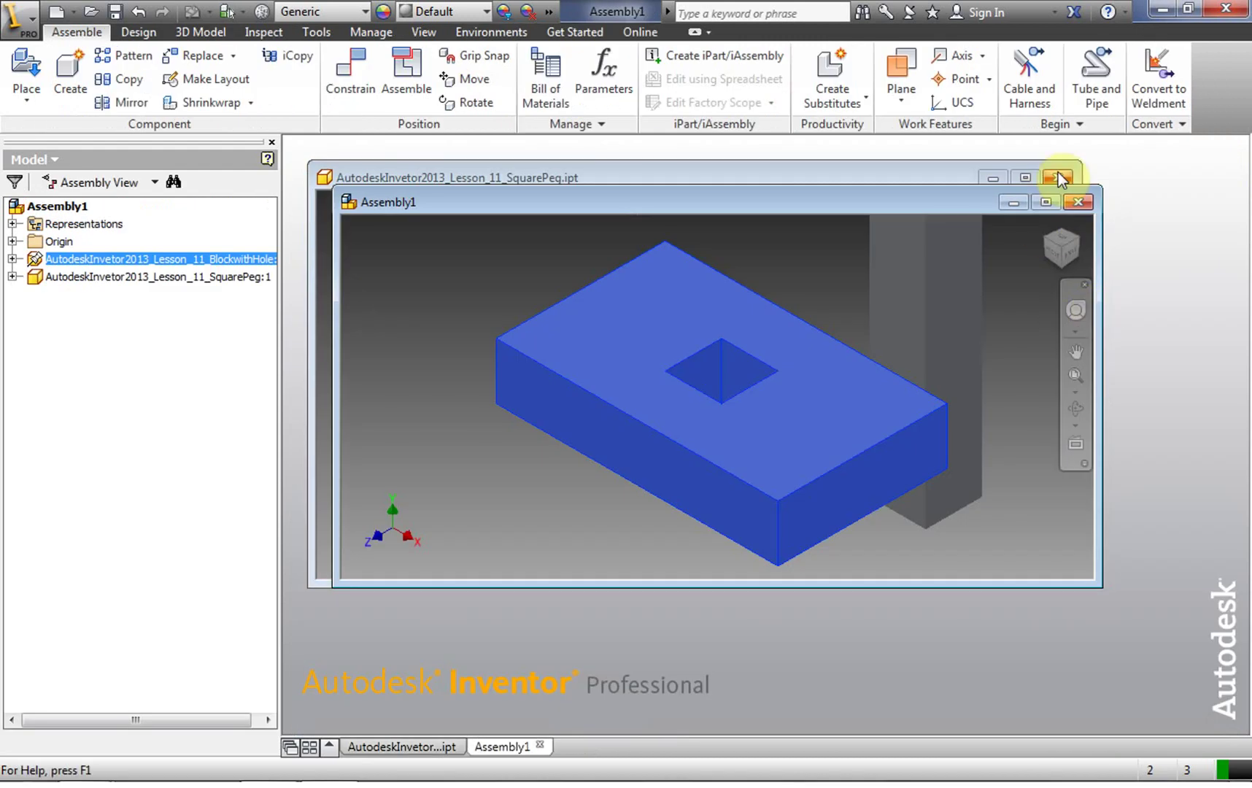
click(1058, 177)
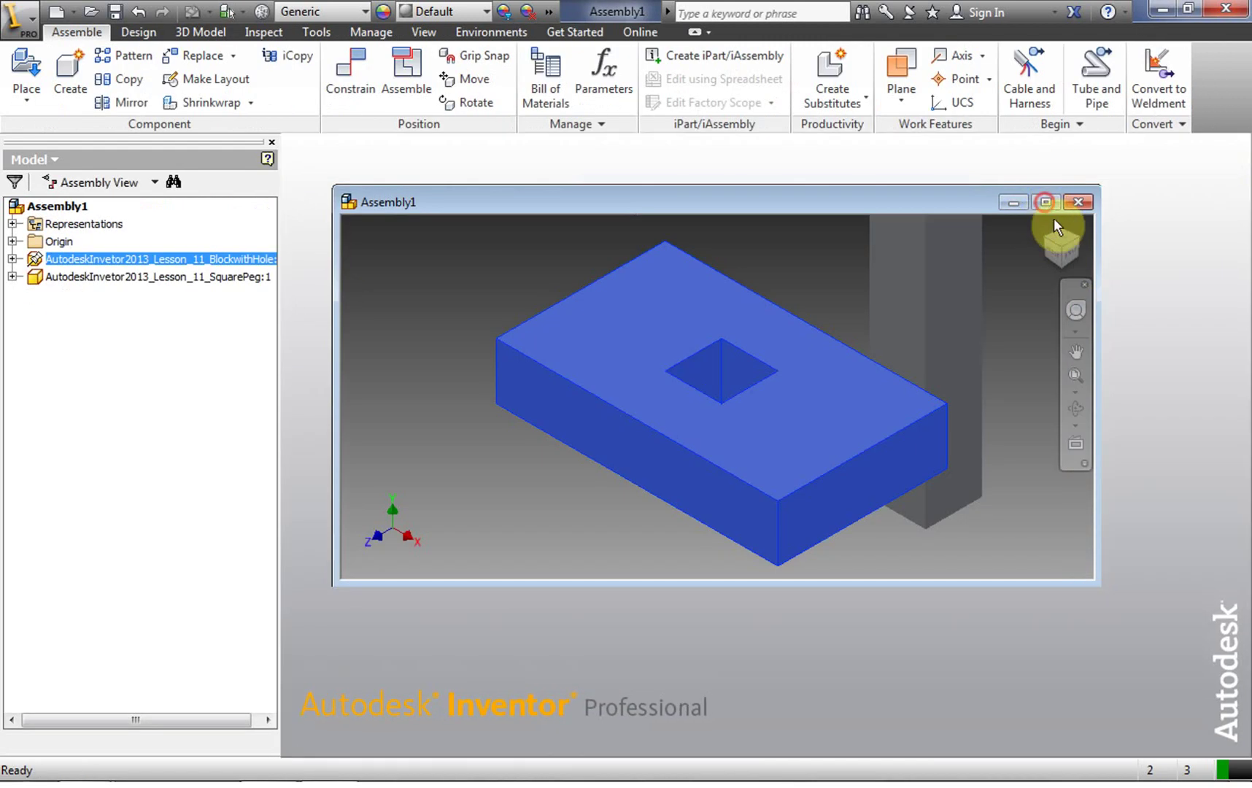
click(1046, 202)
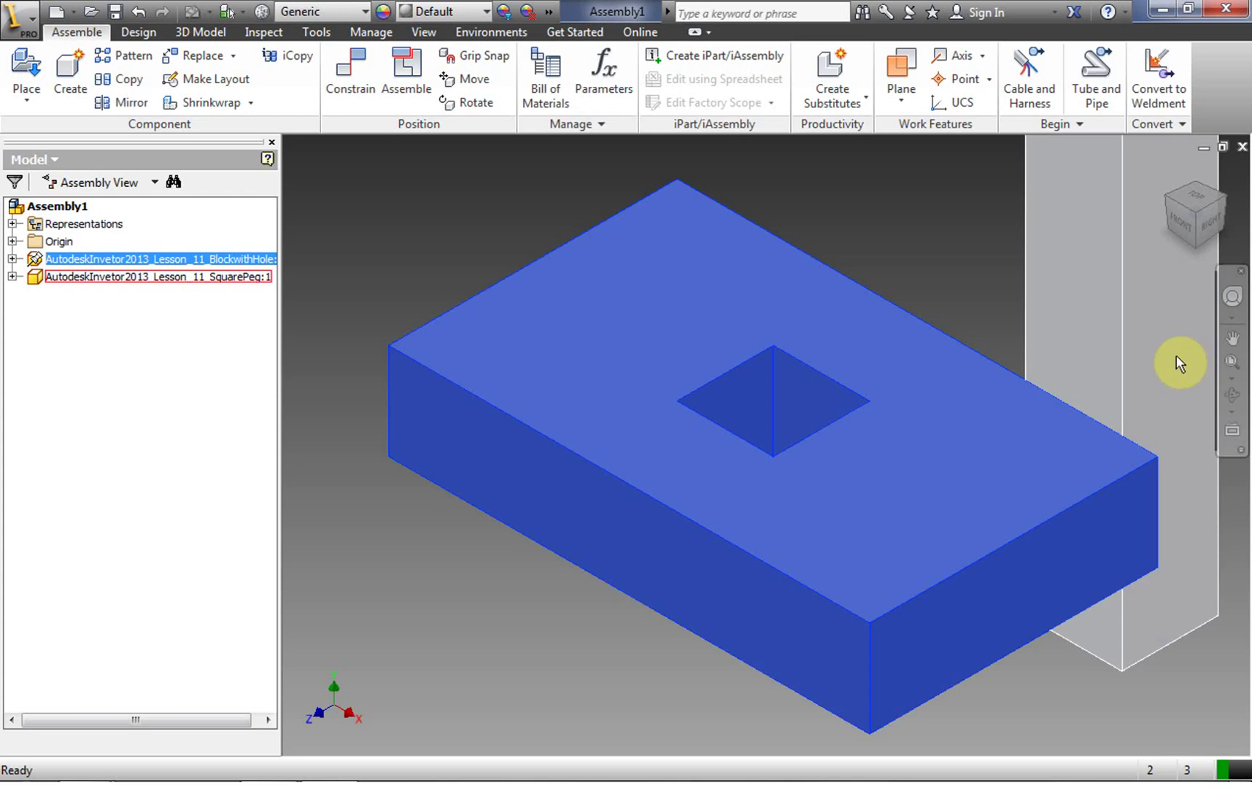
Step: Edit the block with hole in place within the assembly and open Sketch1 of its Extrusion1
click(33, 276)
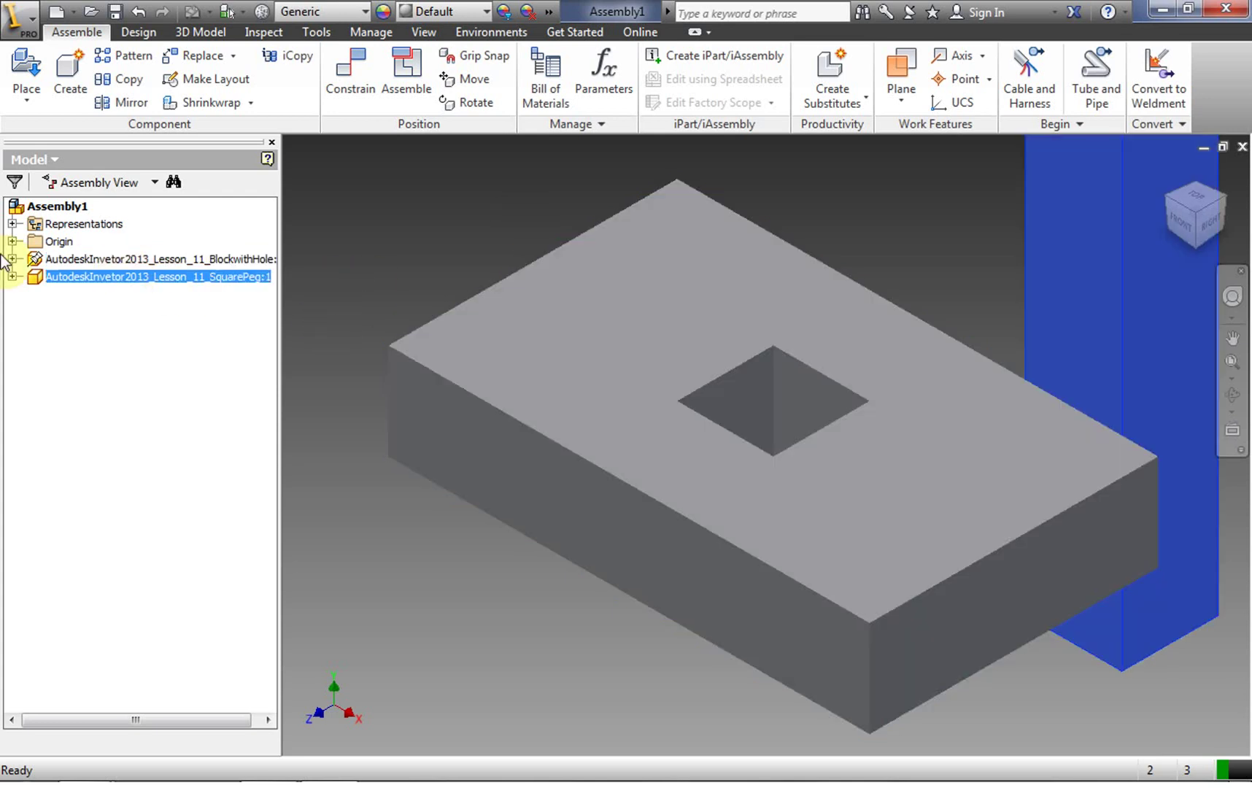
click(33, 259)
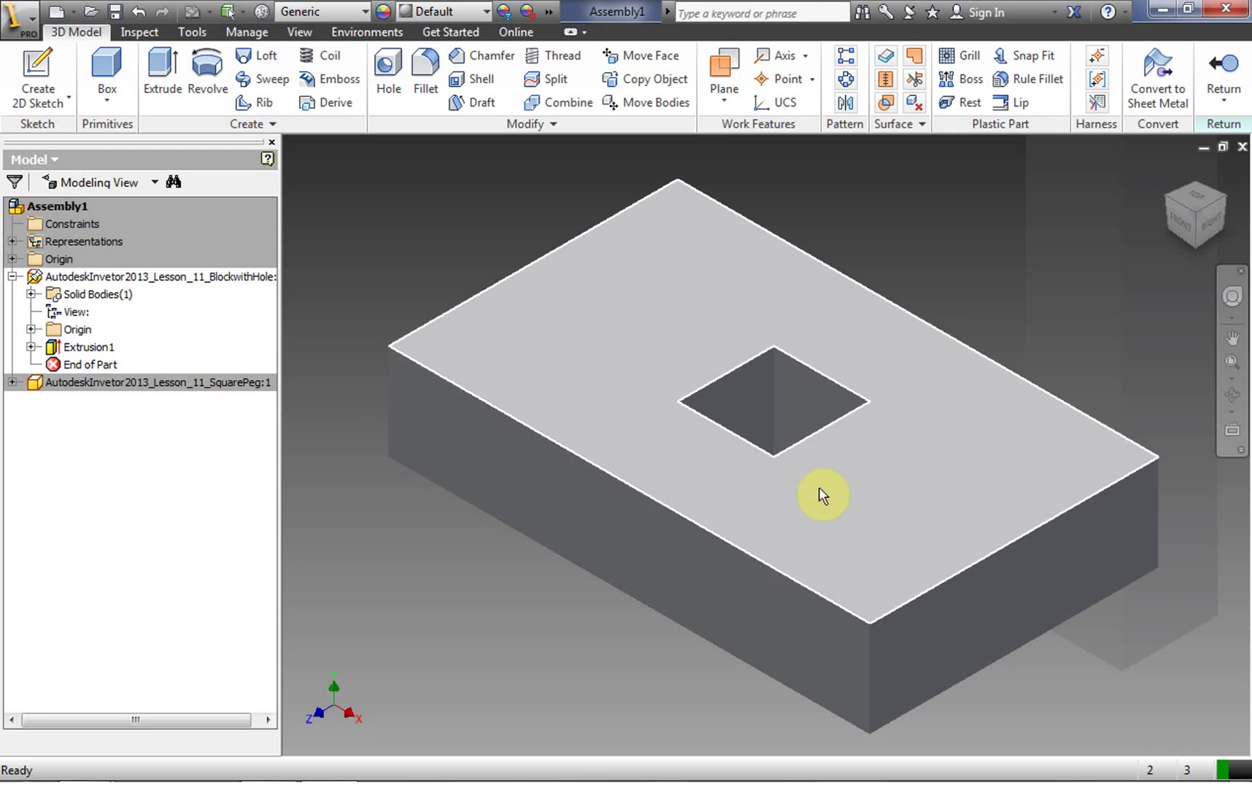
click(31, 347)
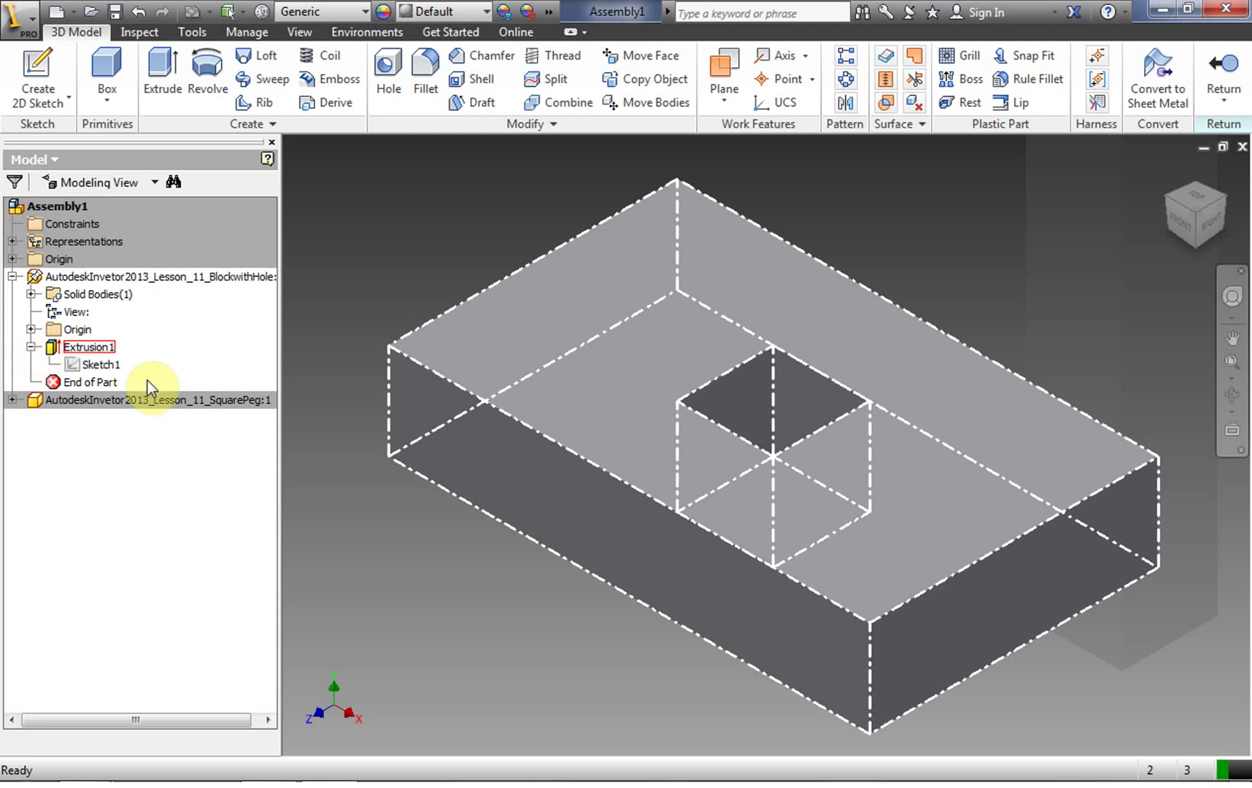
click(73, 365)
double_click(73, 365)
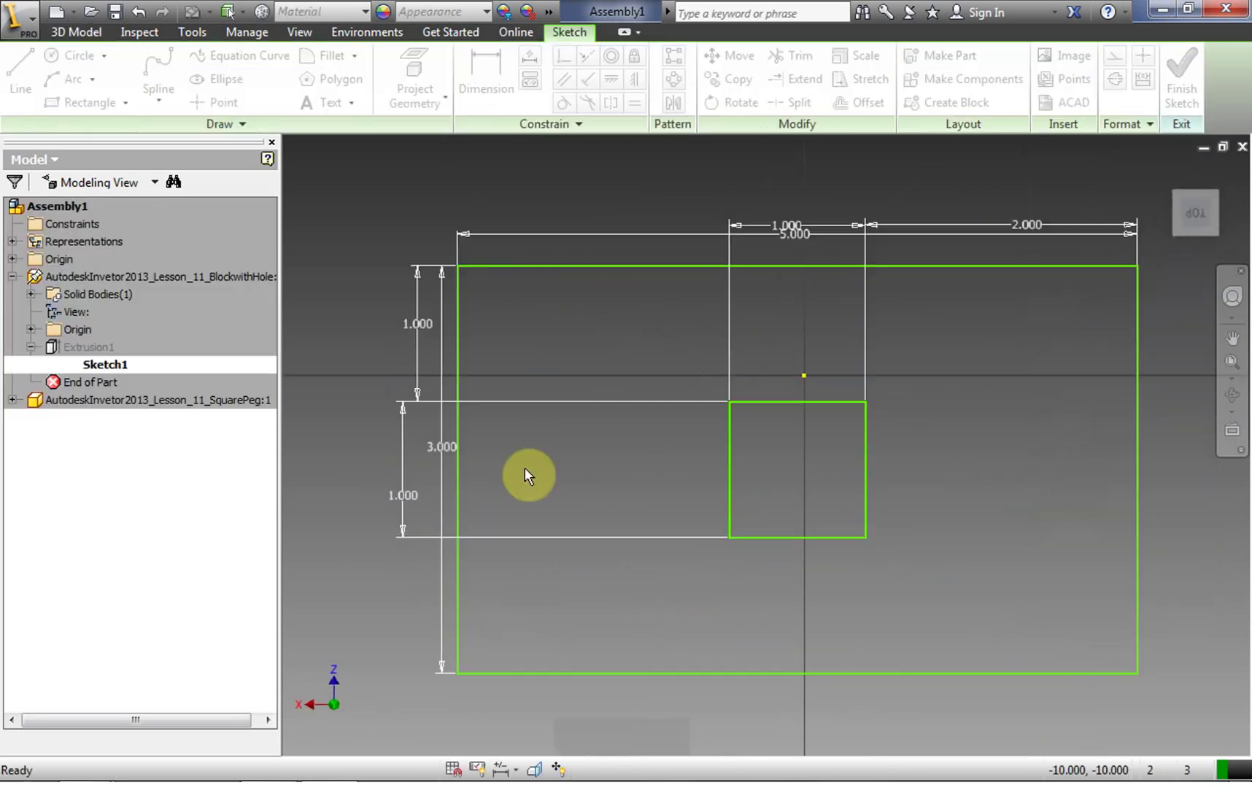
Step: Set the horizontal distance between the square hole and the block outline's nearest side edge to 1 in
double_click(1026, 225)
click(942, 296)
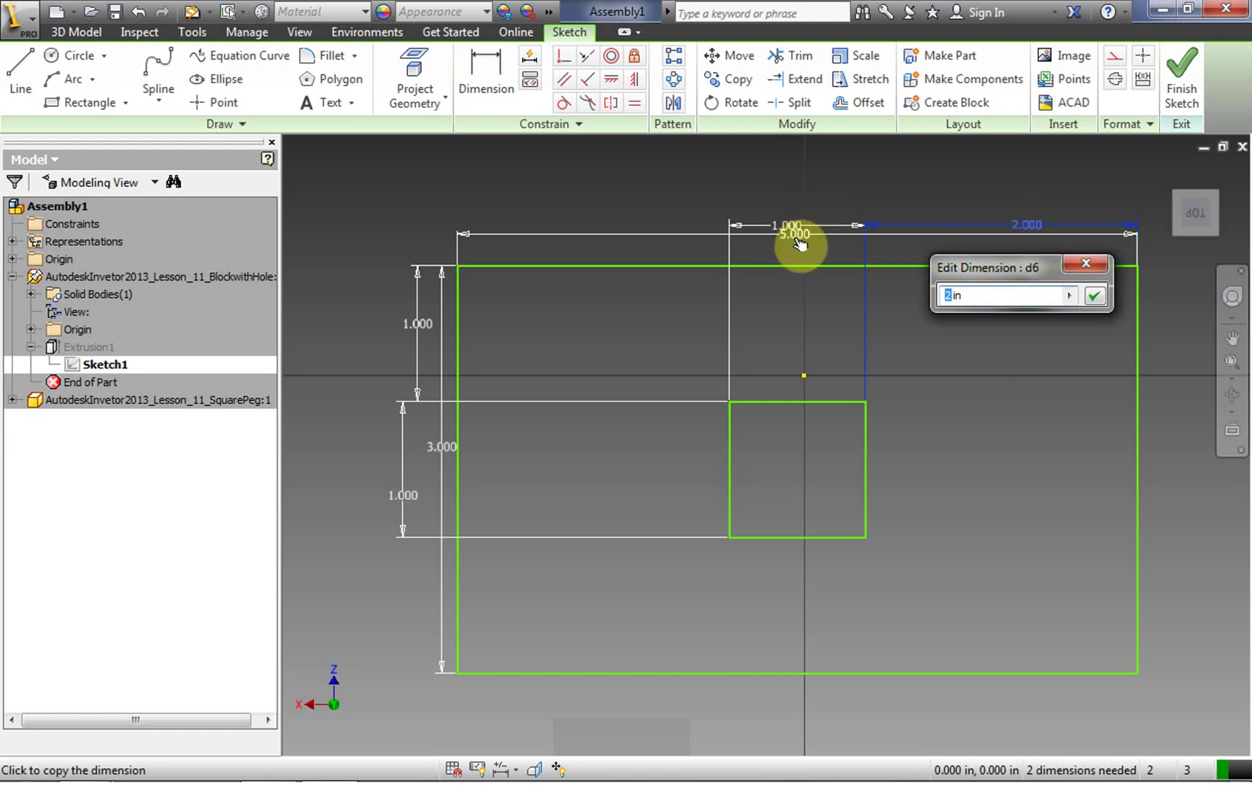
text(1)
click(1094, 295)
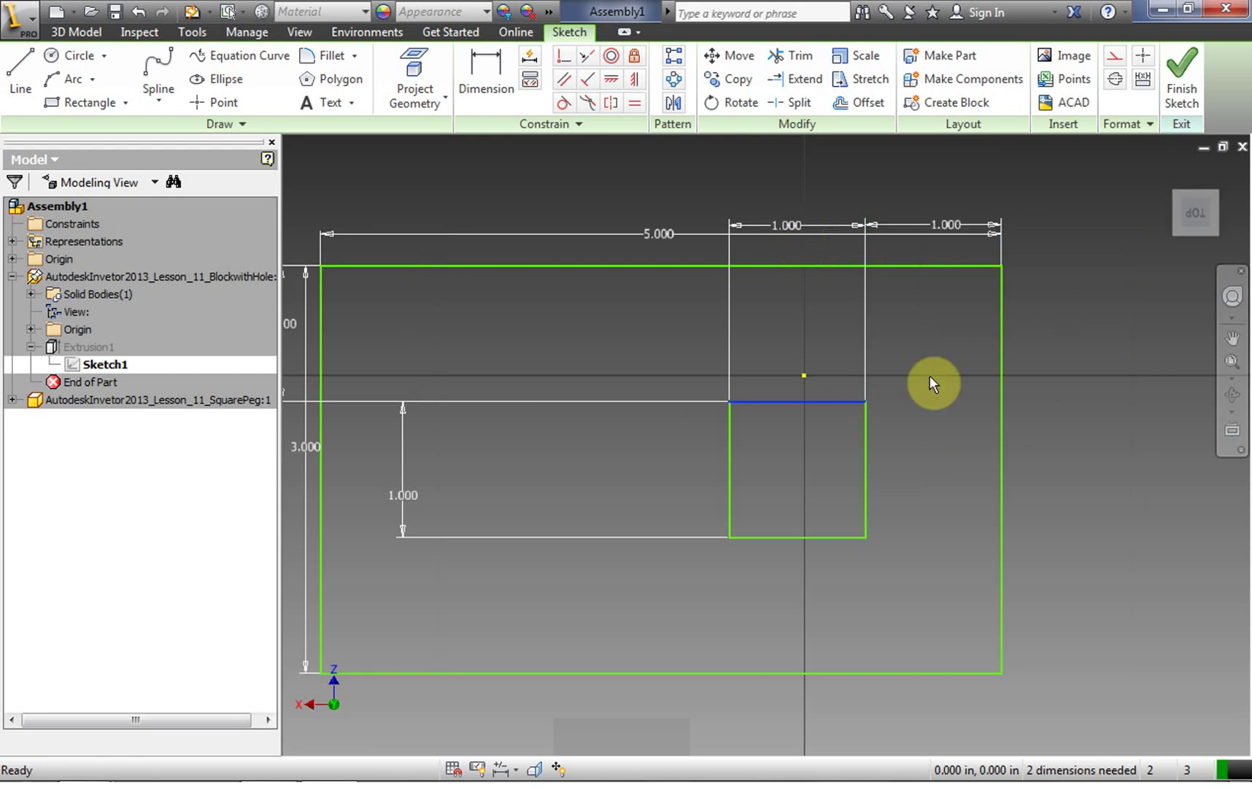
Step: Draw a second square of about 1 by 1 in inside the block outline, level with the existing square hole
mouse_move(927, 375)
mouse_down()
mouse_move(910, 438)
mouse_move(699, 577)
mouse_up()
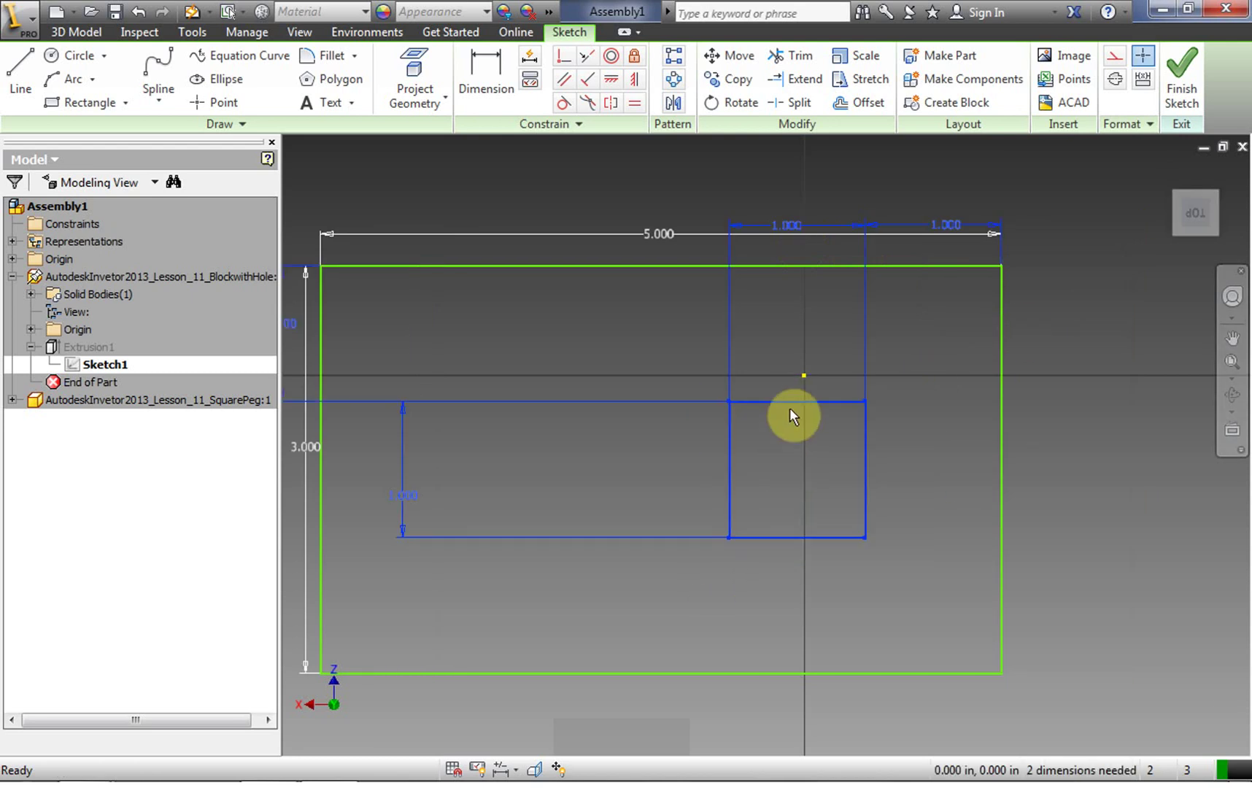
click(933, 472)
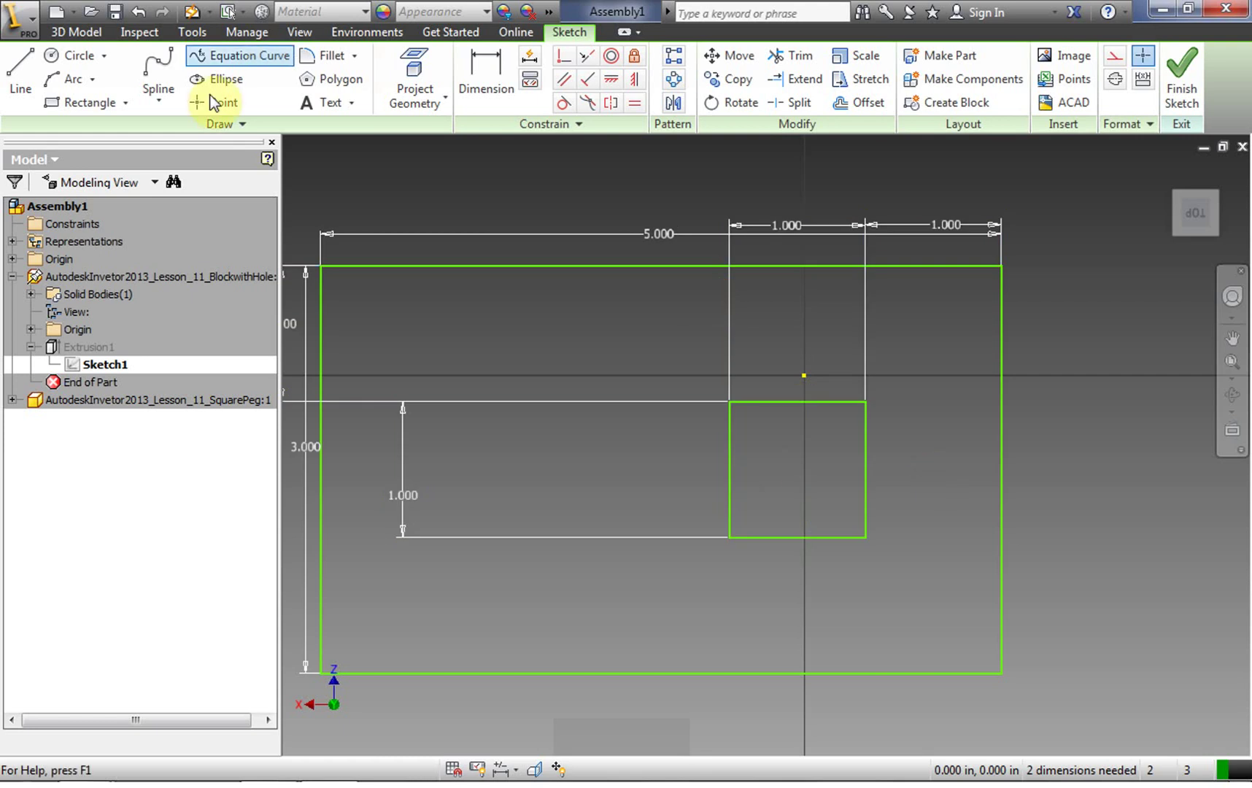
click(96, 102)
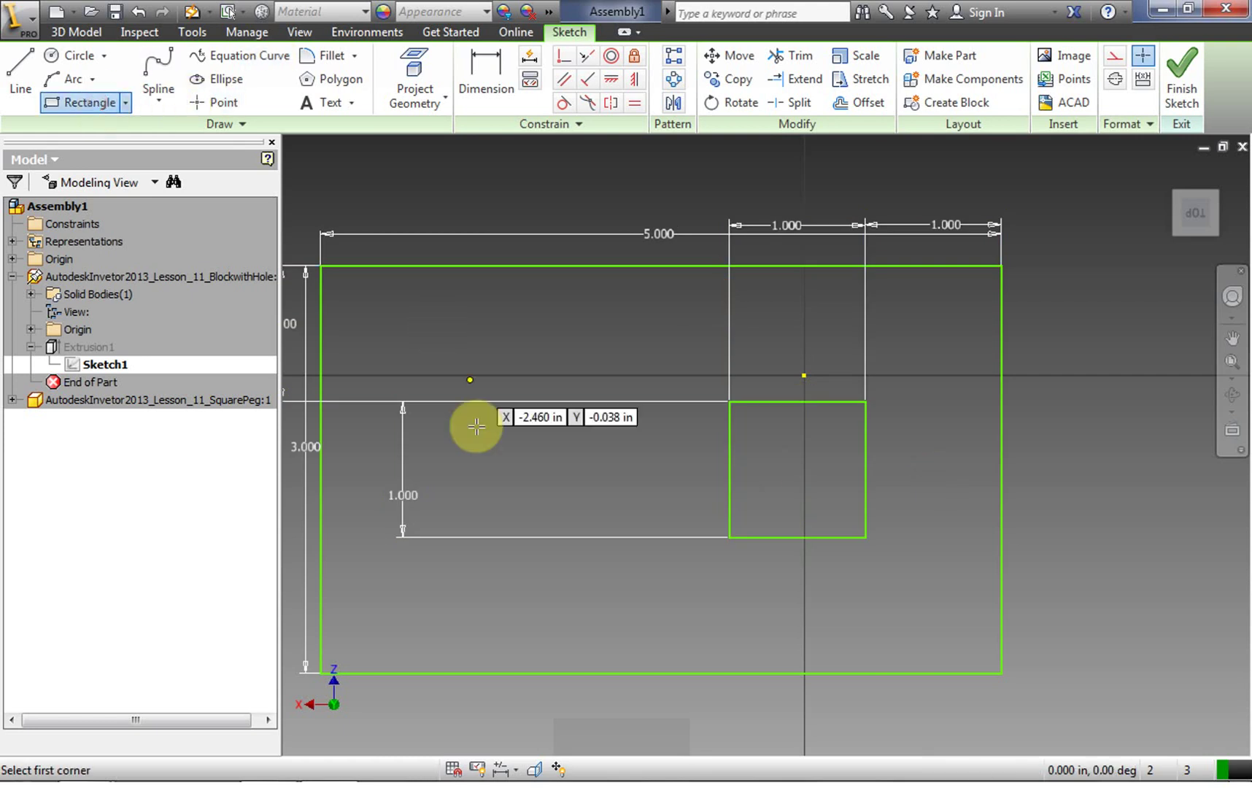
click(438, 402)
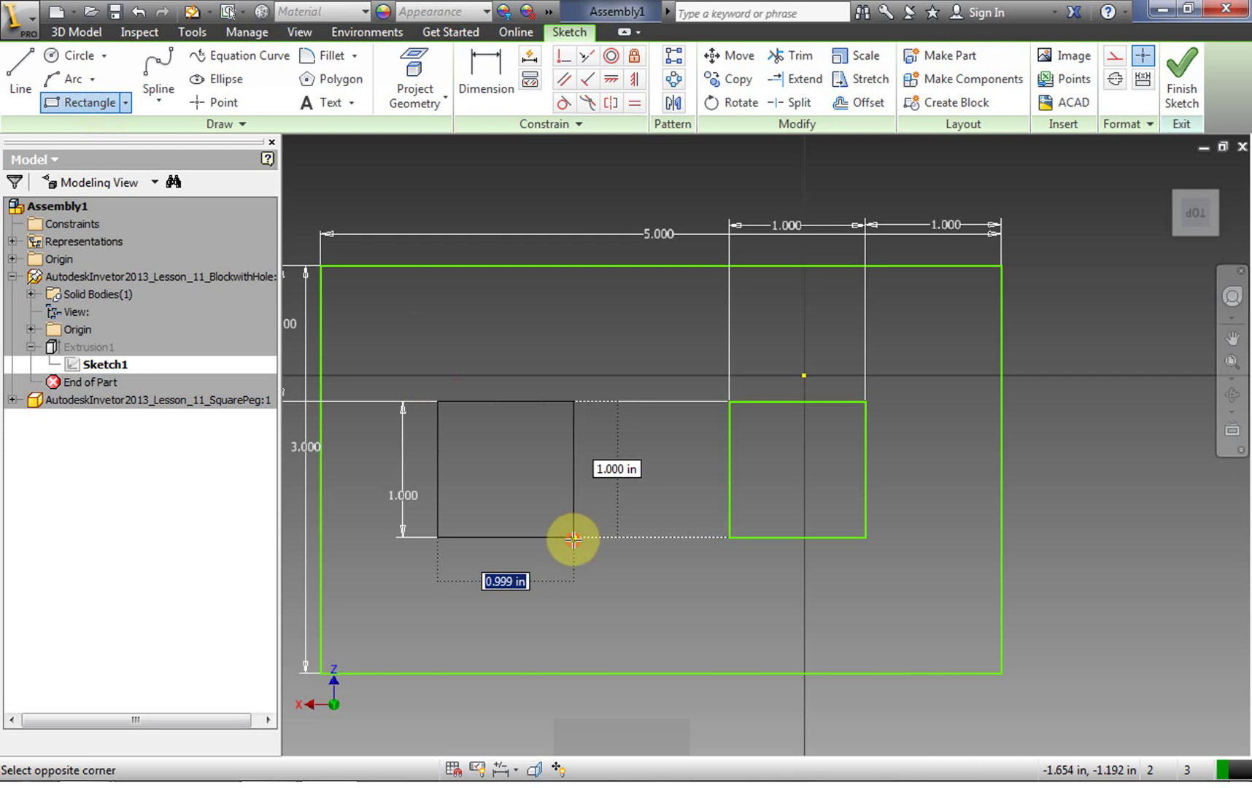
click(574, 538)
click(485, 77)
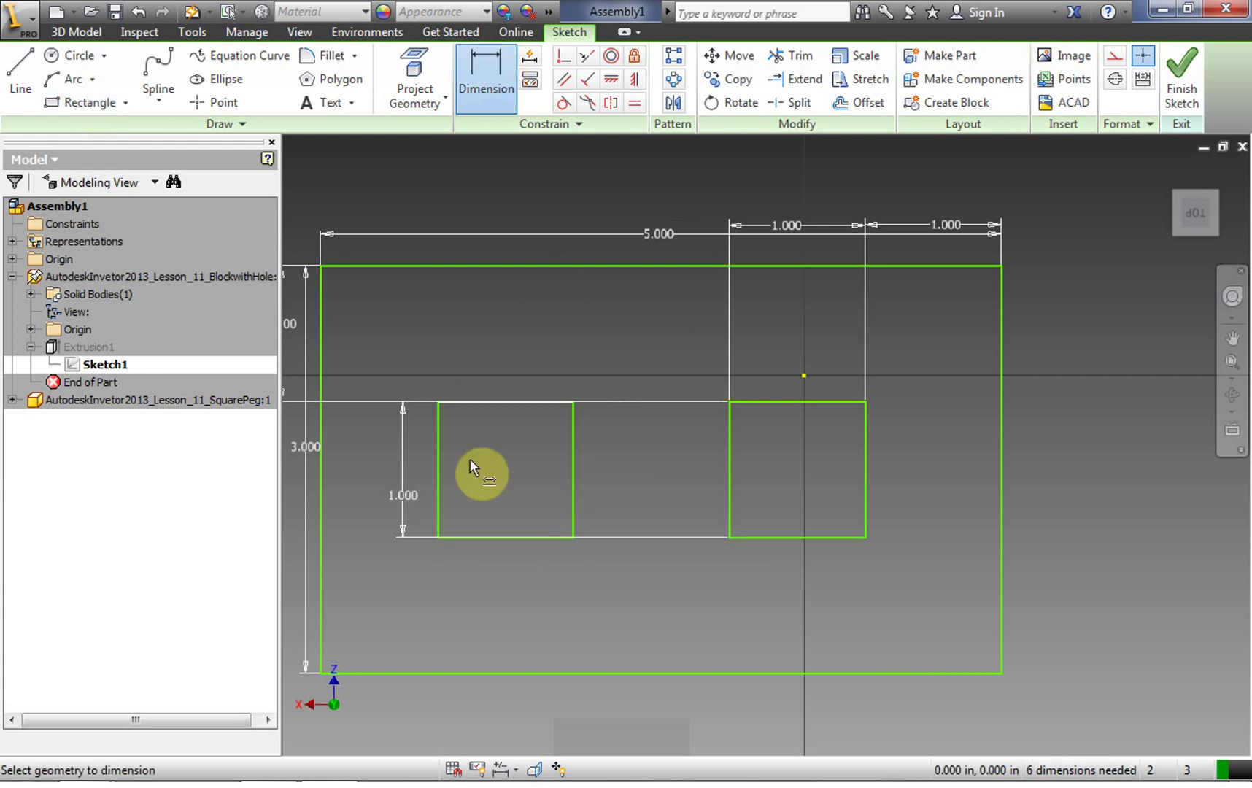
right_click(544, 305)
click(602, 307)
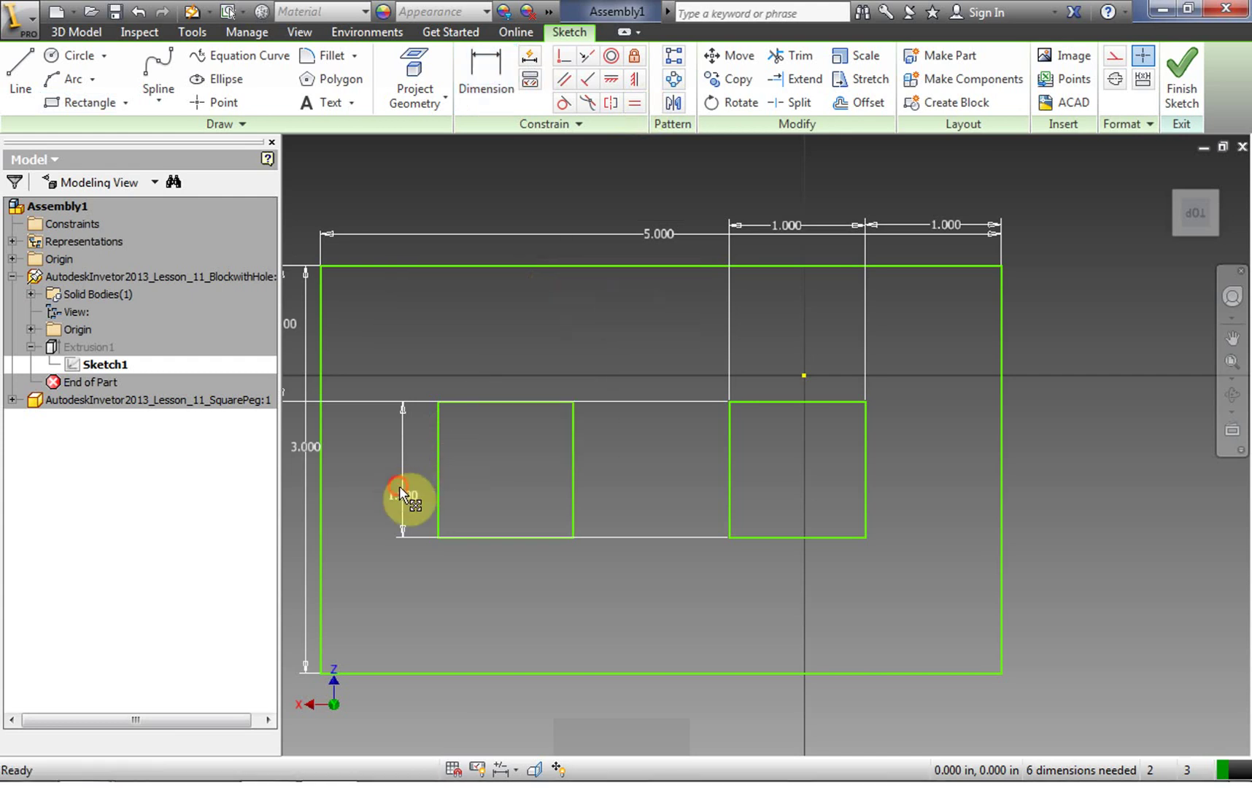
Step: Move the hole's height and vertical offset dimensions to the opposite side of the block, and the overall length and width dimensions further outward
drag(399, 486, 1057, 487)
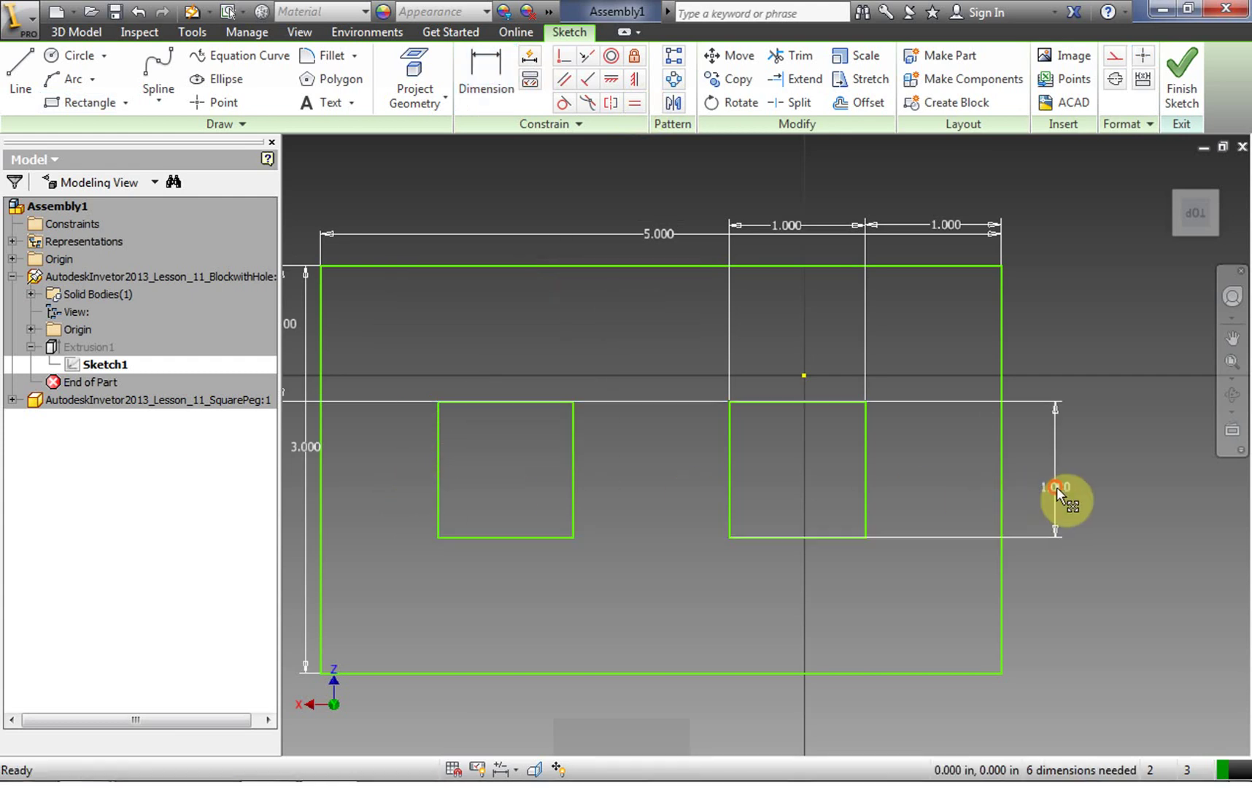
click(682, 231)
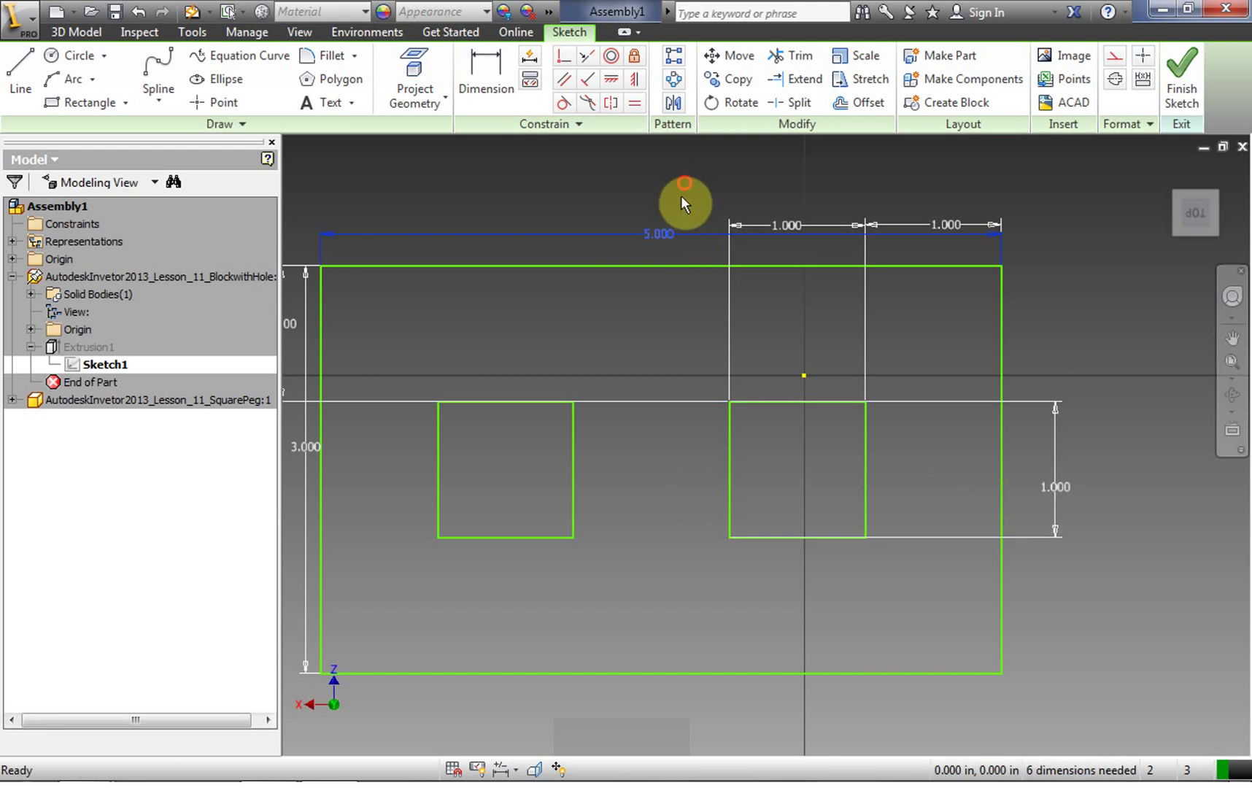
drag(668, 231, 669, 199)
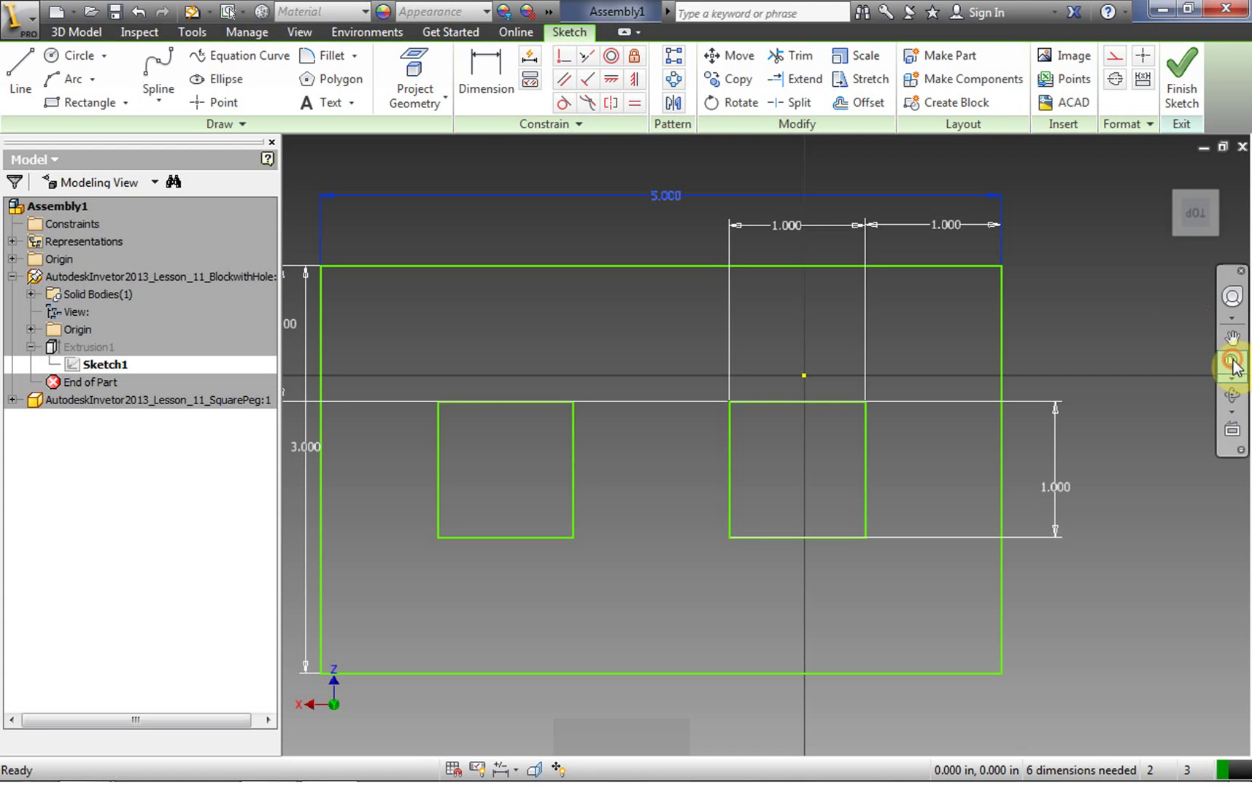
scroll(582, 339, up, 3)
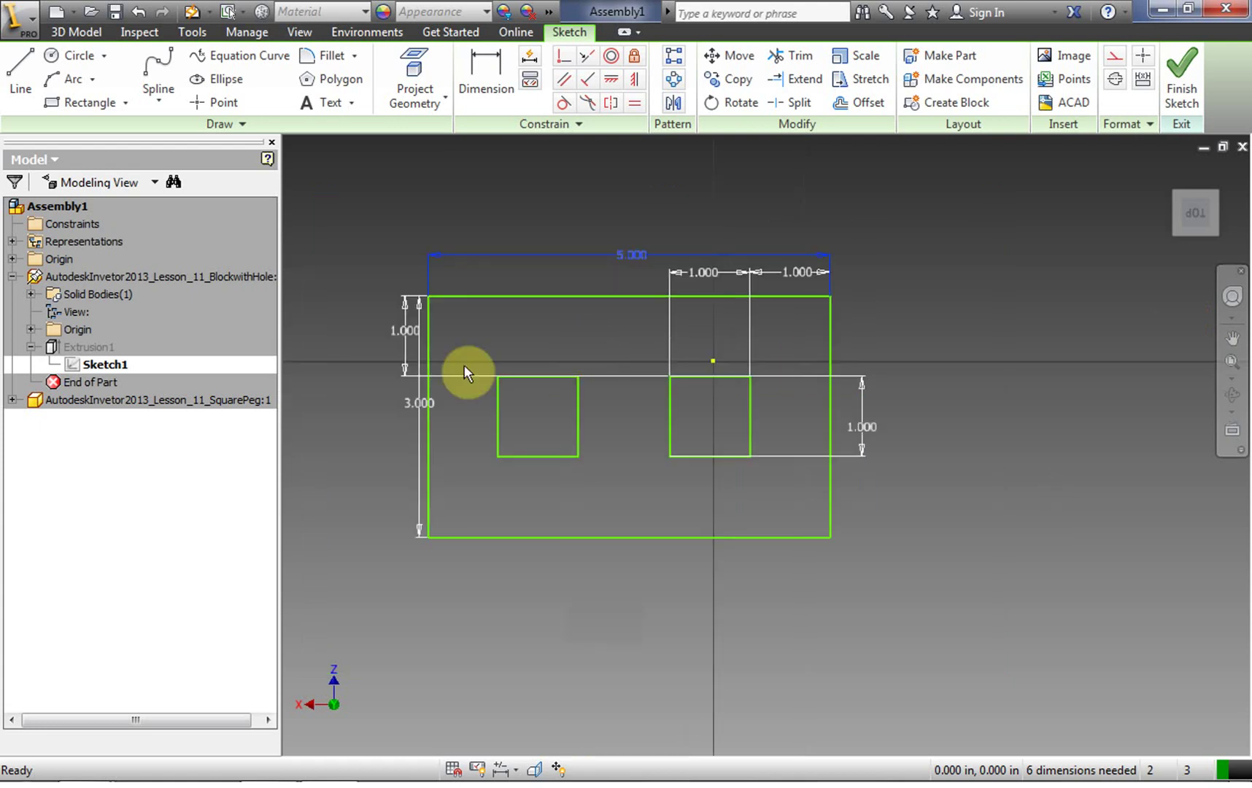
click(375, 403)
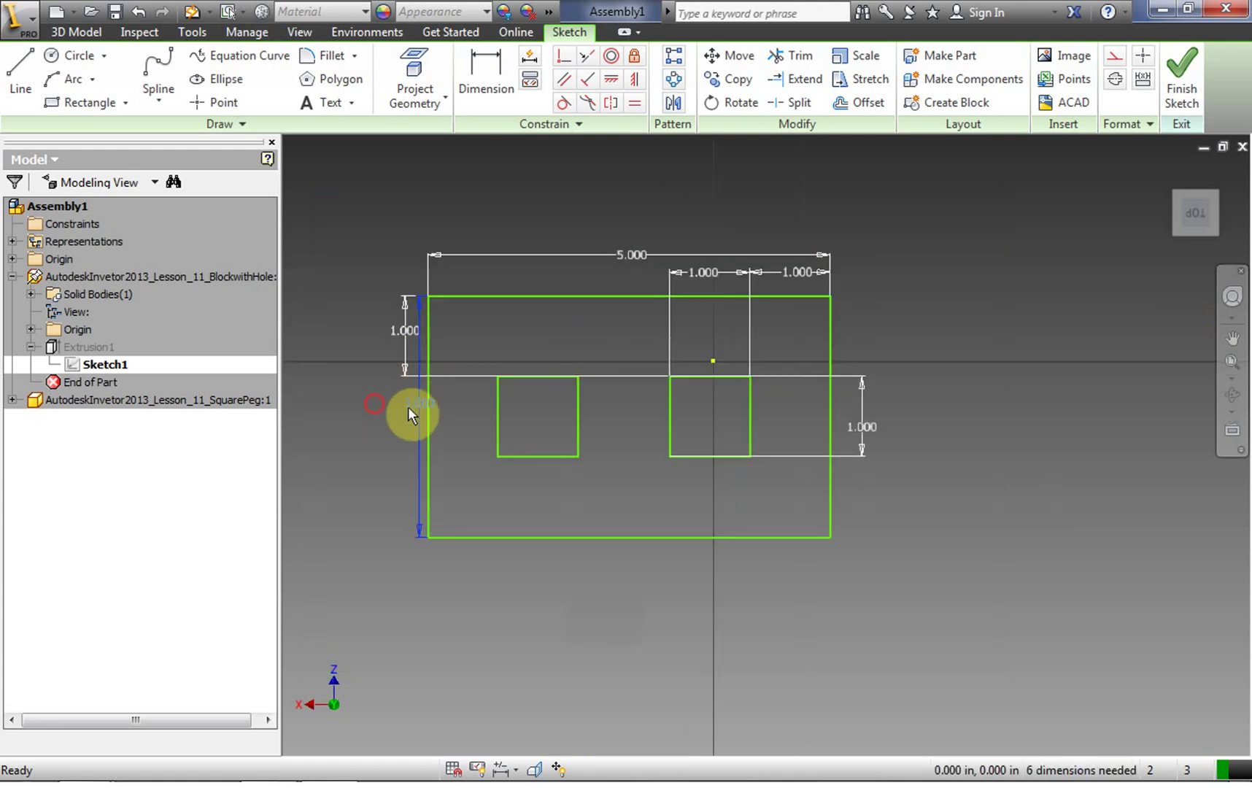
drag(419, 402, 354, 405)
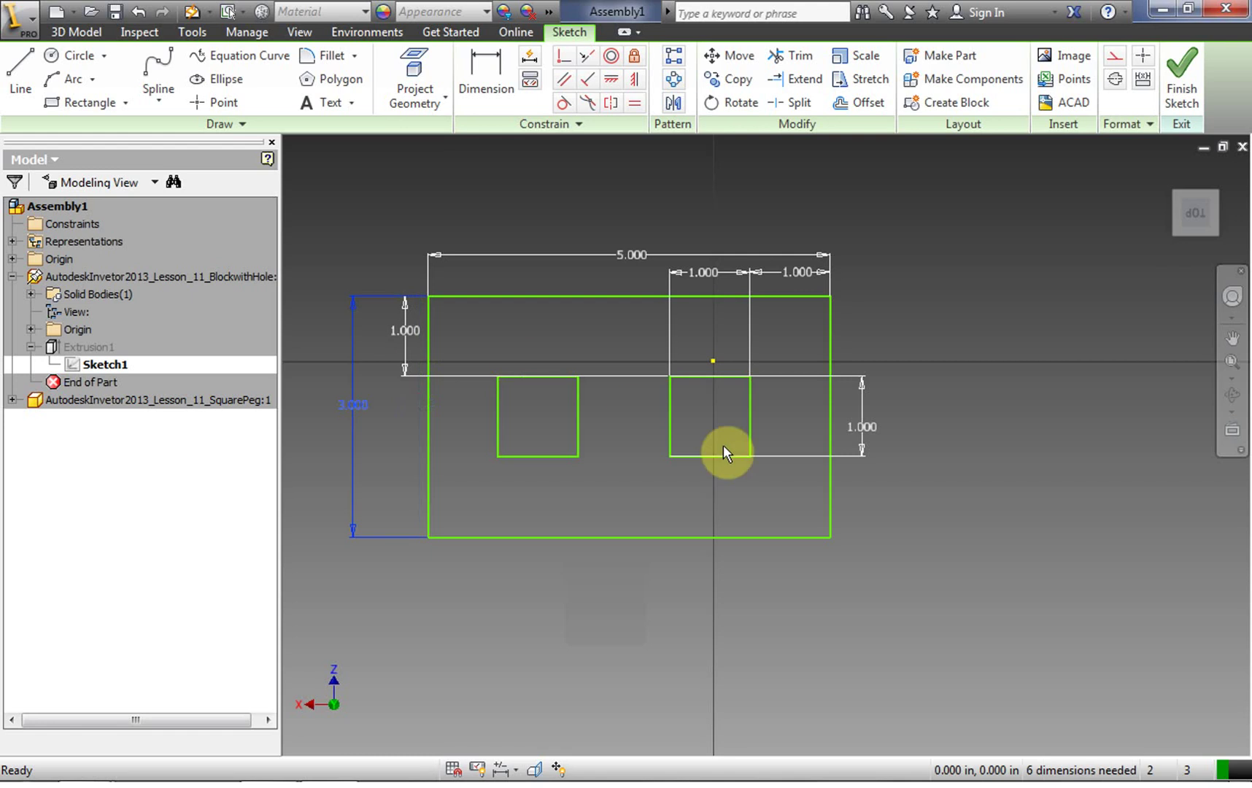
drag(409, 333, 864, 348)
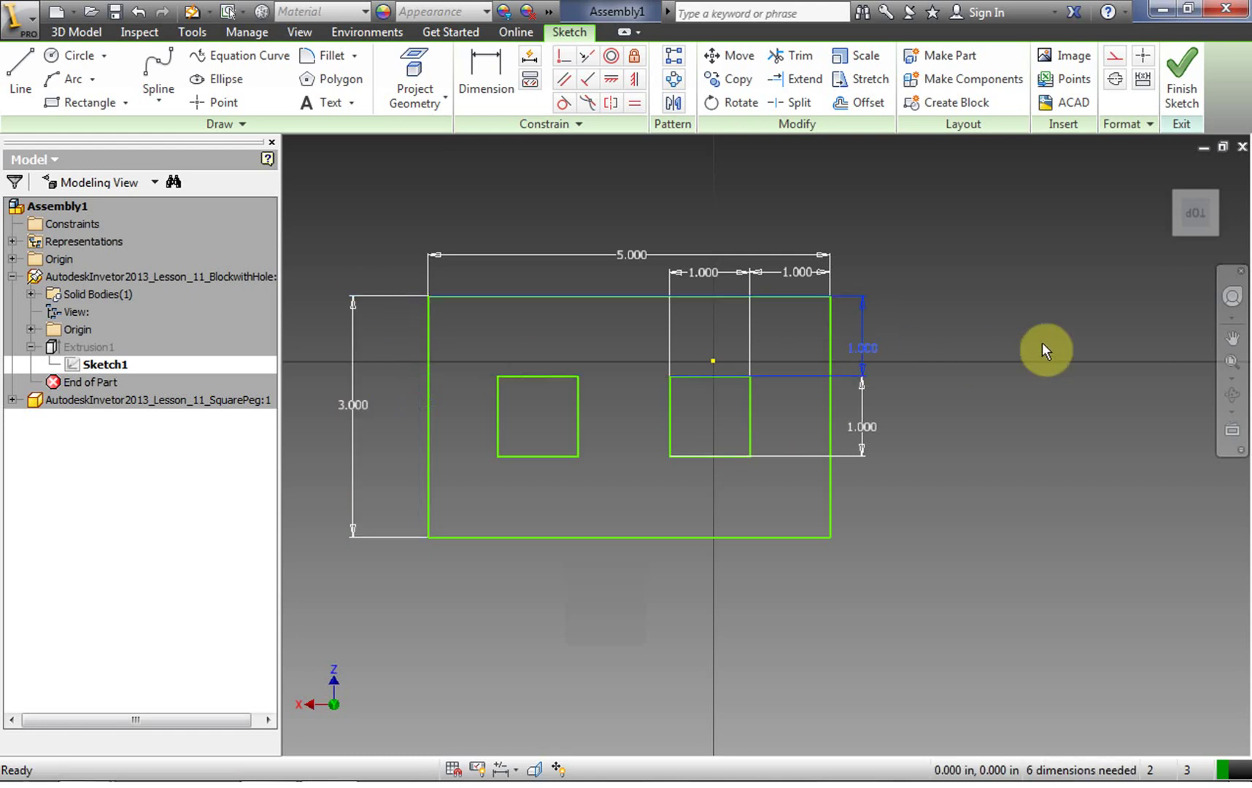
click(1042, 343)
Step: Dimension the second square's width and height, setting each to 1 in
click(486, 76)
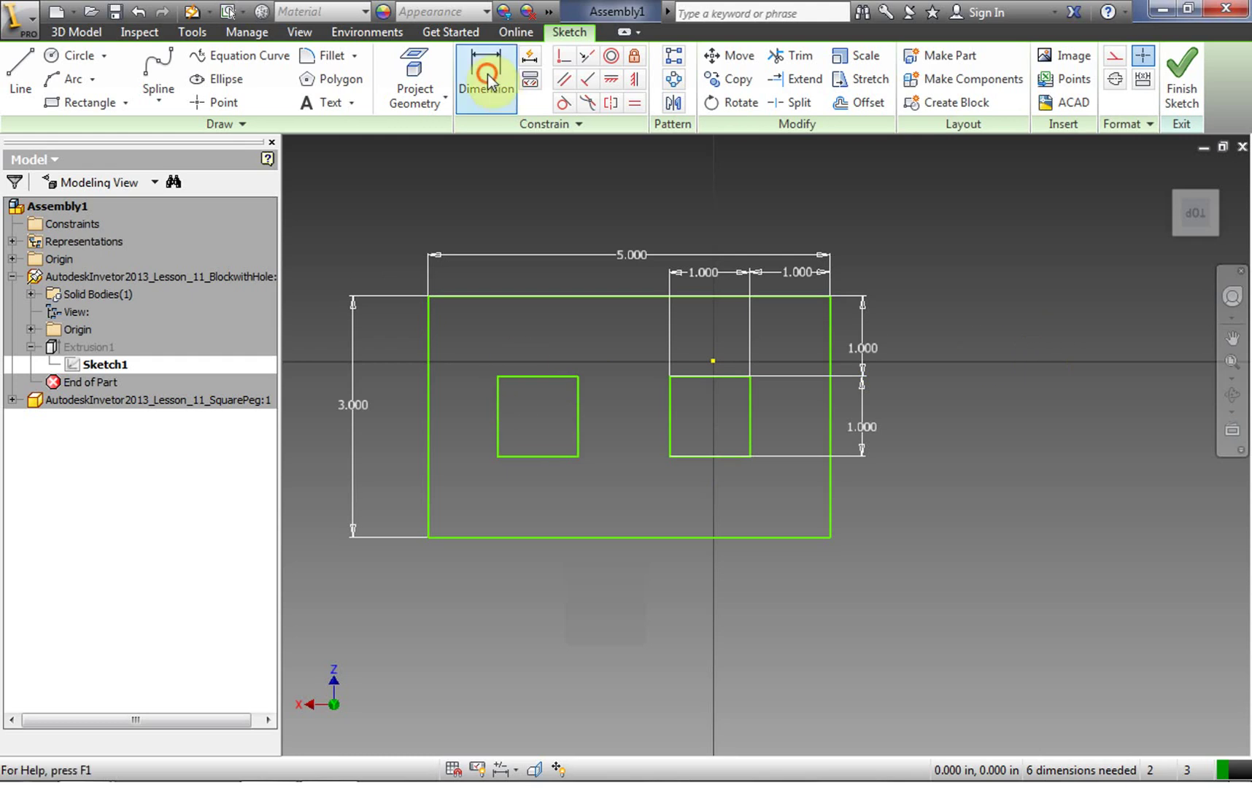
click(529, 377)
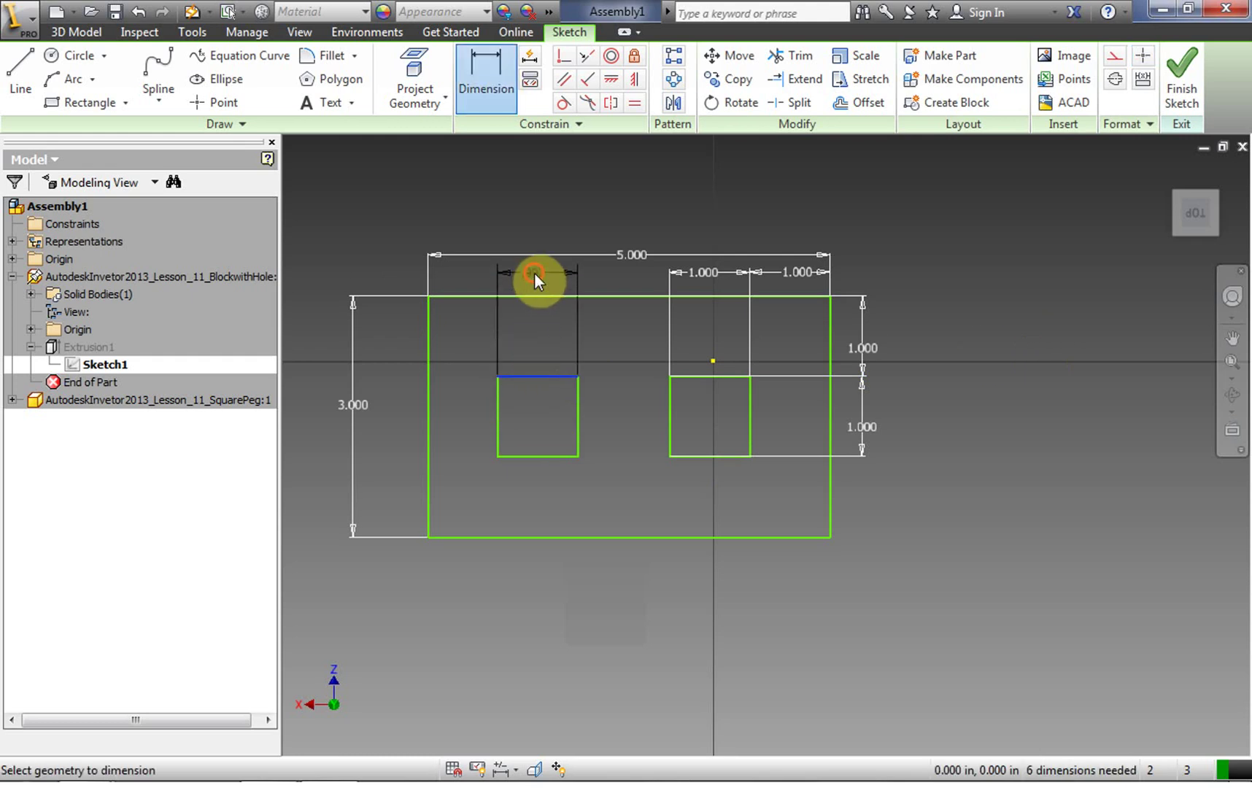
click(534, 273)
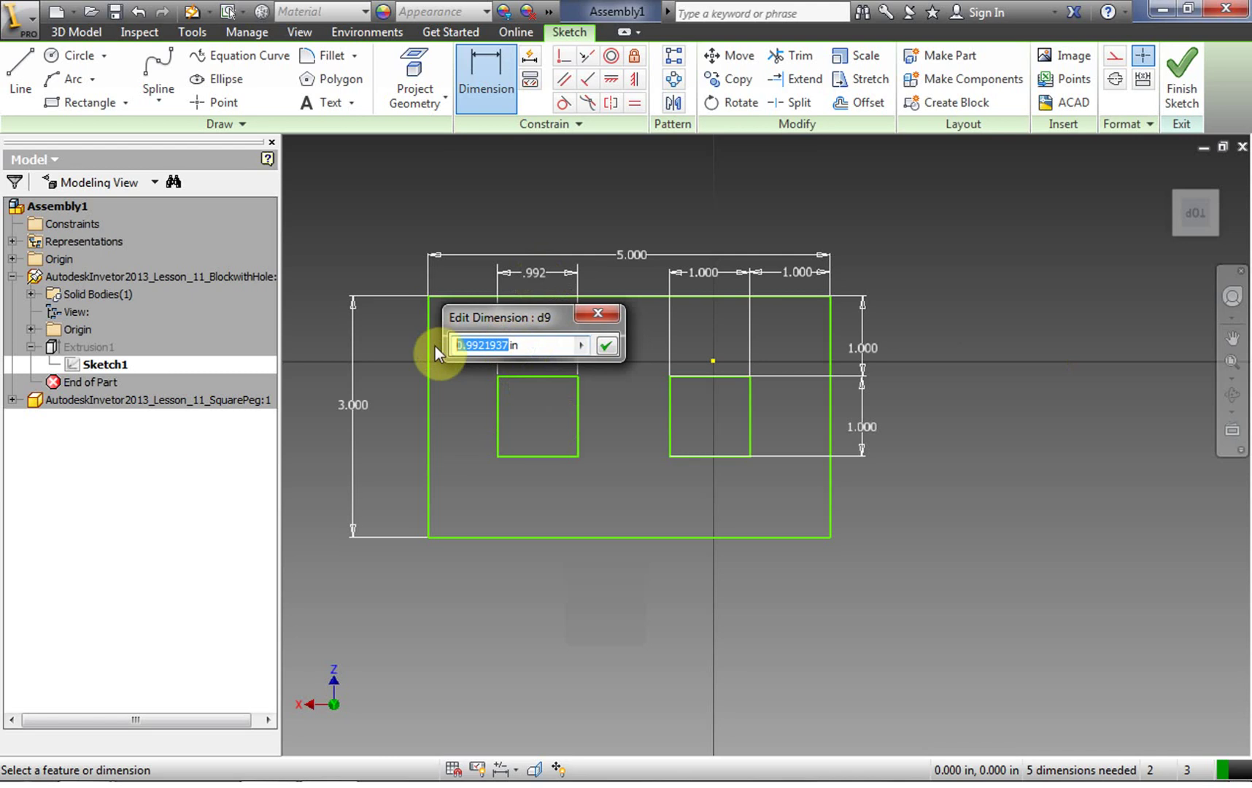
text(1)
click(605, 346)
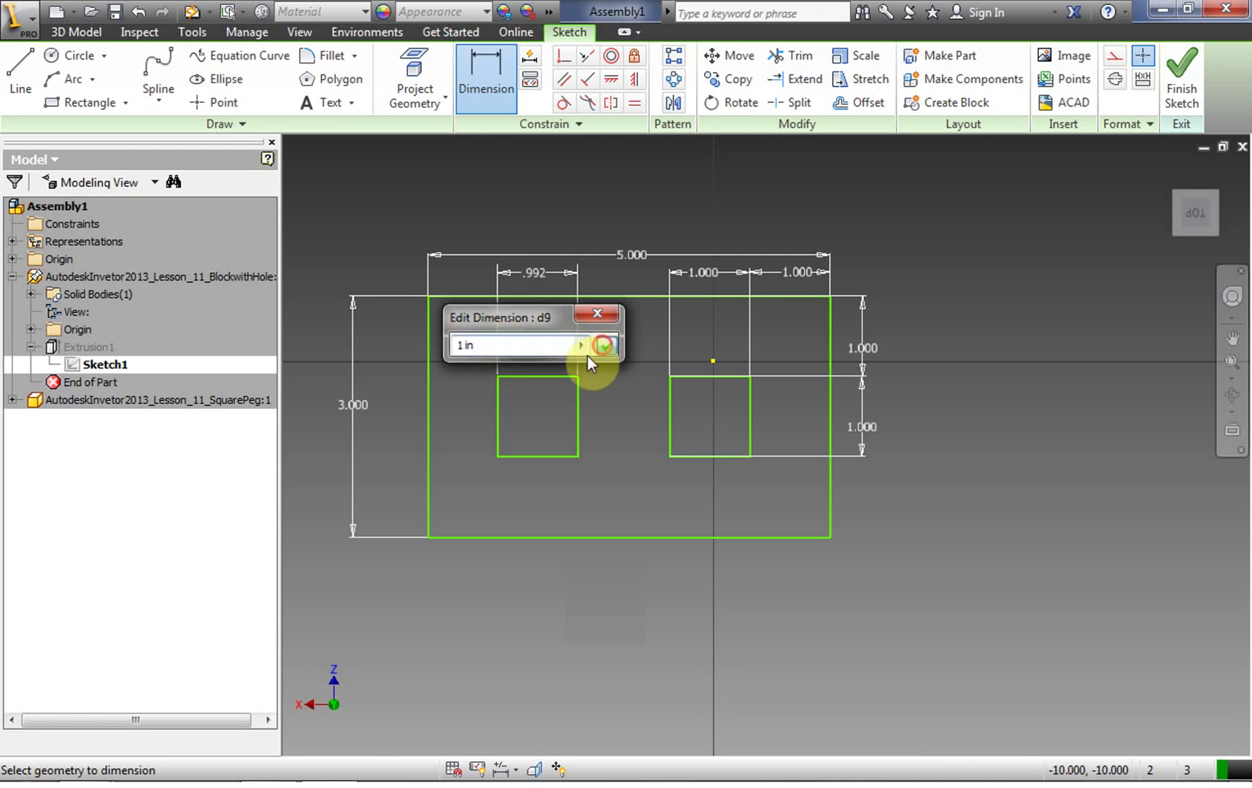
click(498, 413)
click(396, 425)
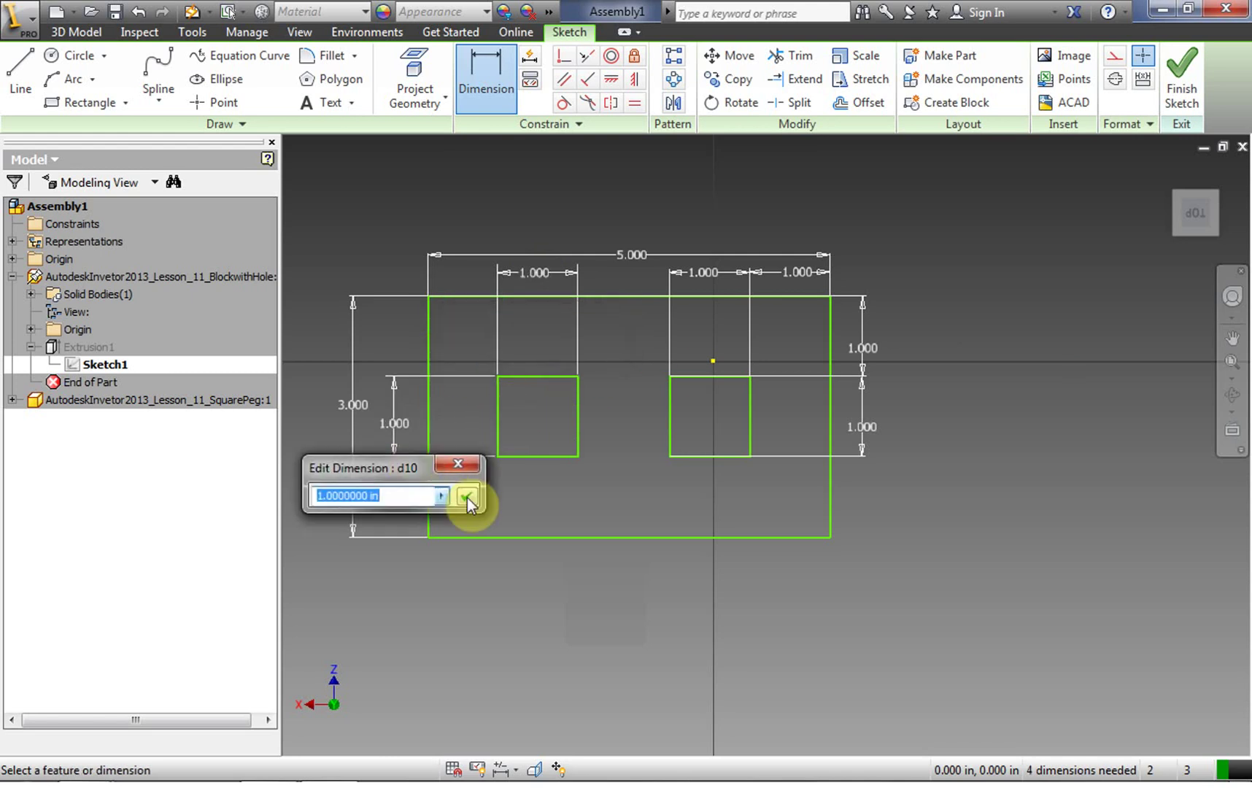
click(466, 498)
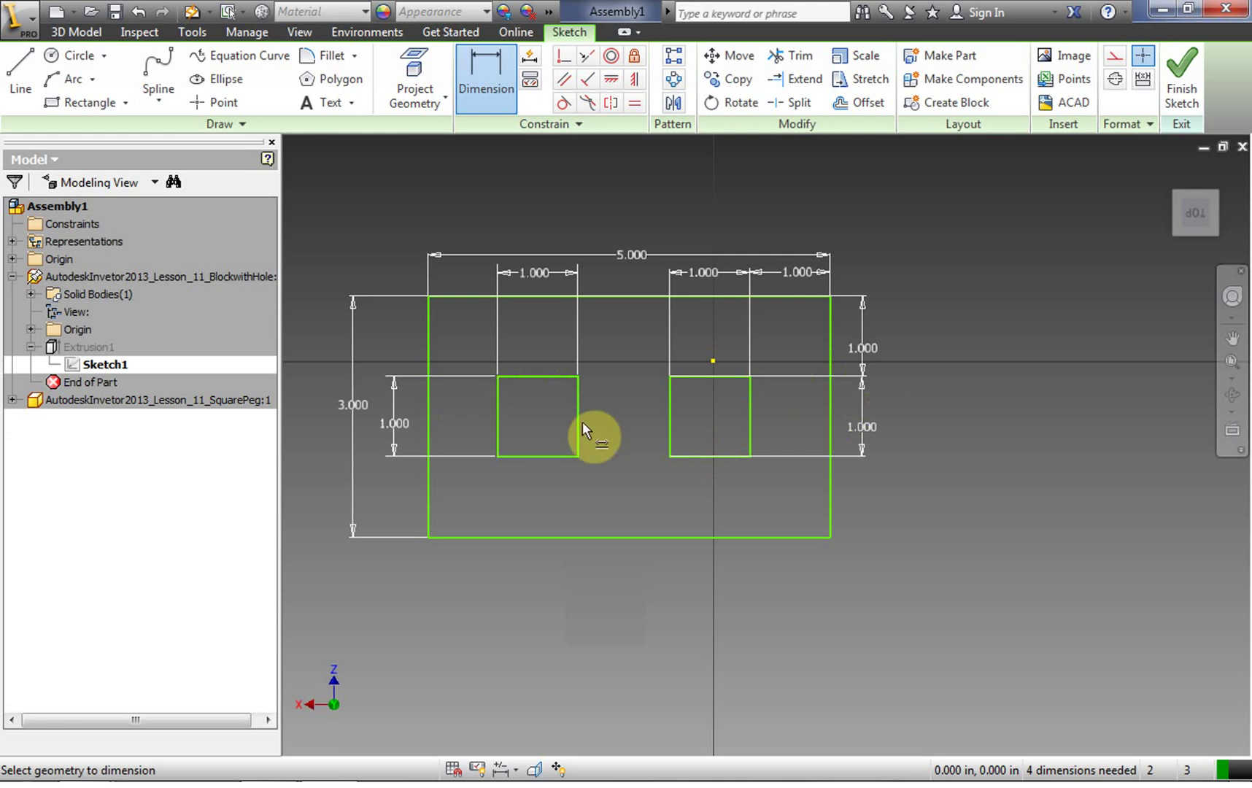
Step: Set the horizontal distance between the second square and the block outline's nearest side edge to 1 in
click(497, 411)
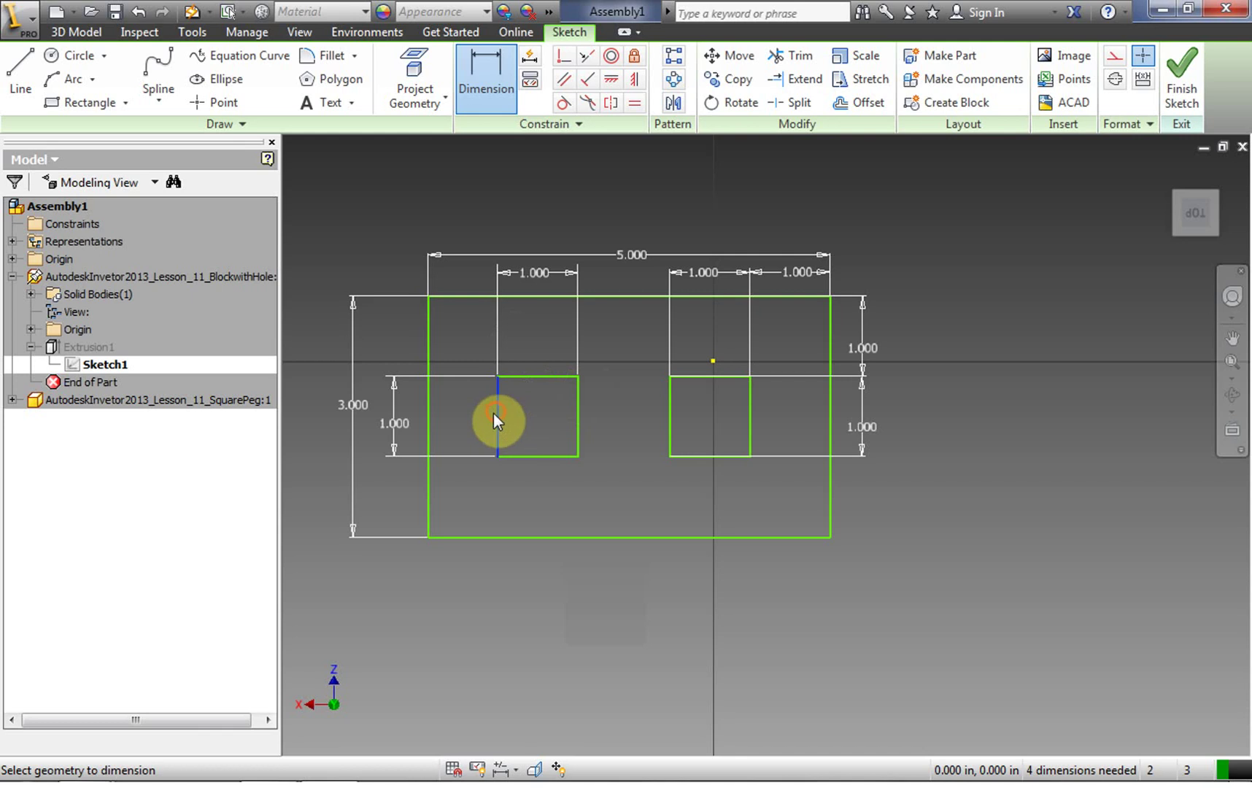
click(430, 424)
click(465, 279)
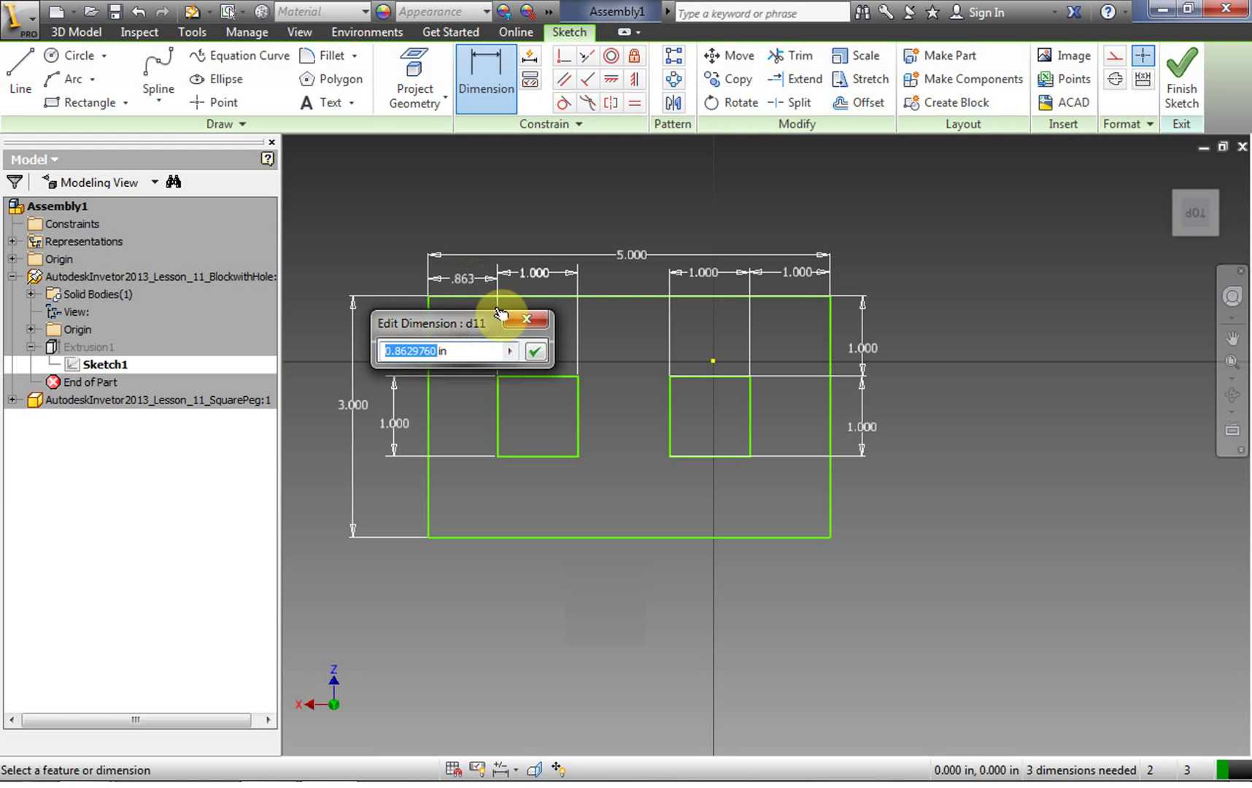
text(1)
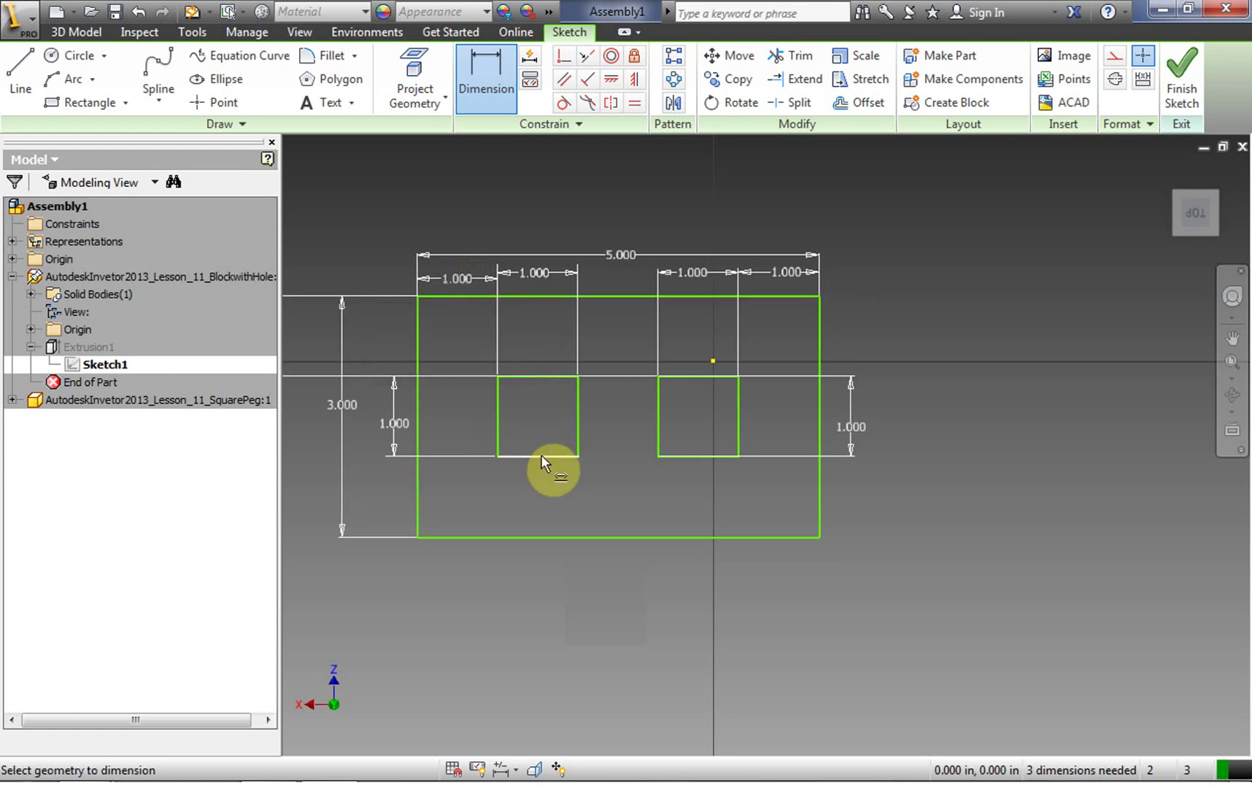
click(497, 421)
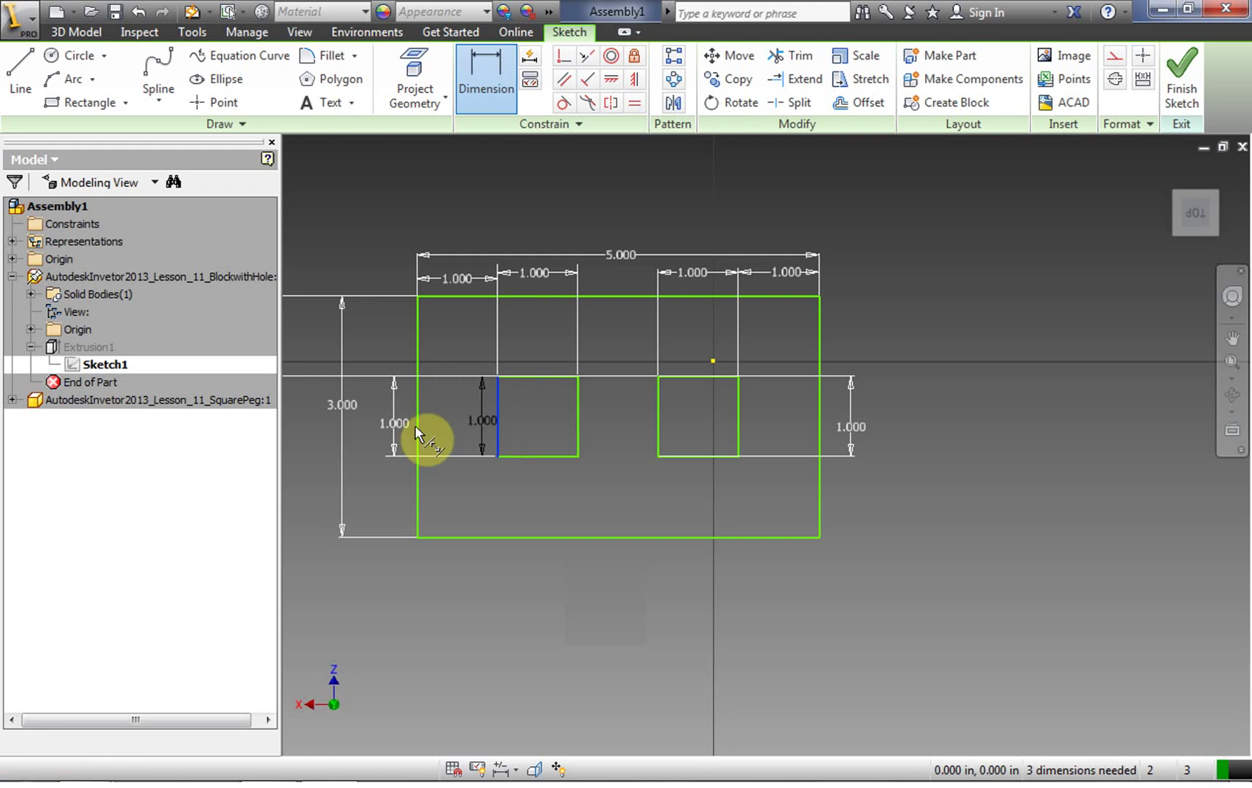
click(534, 296)
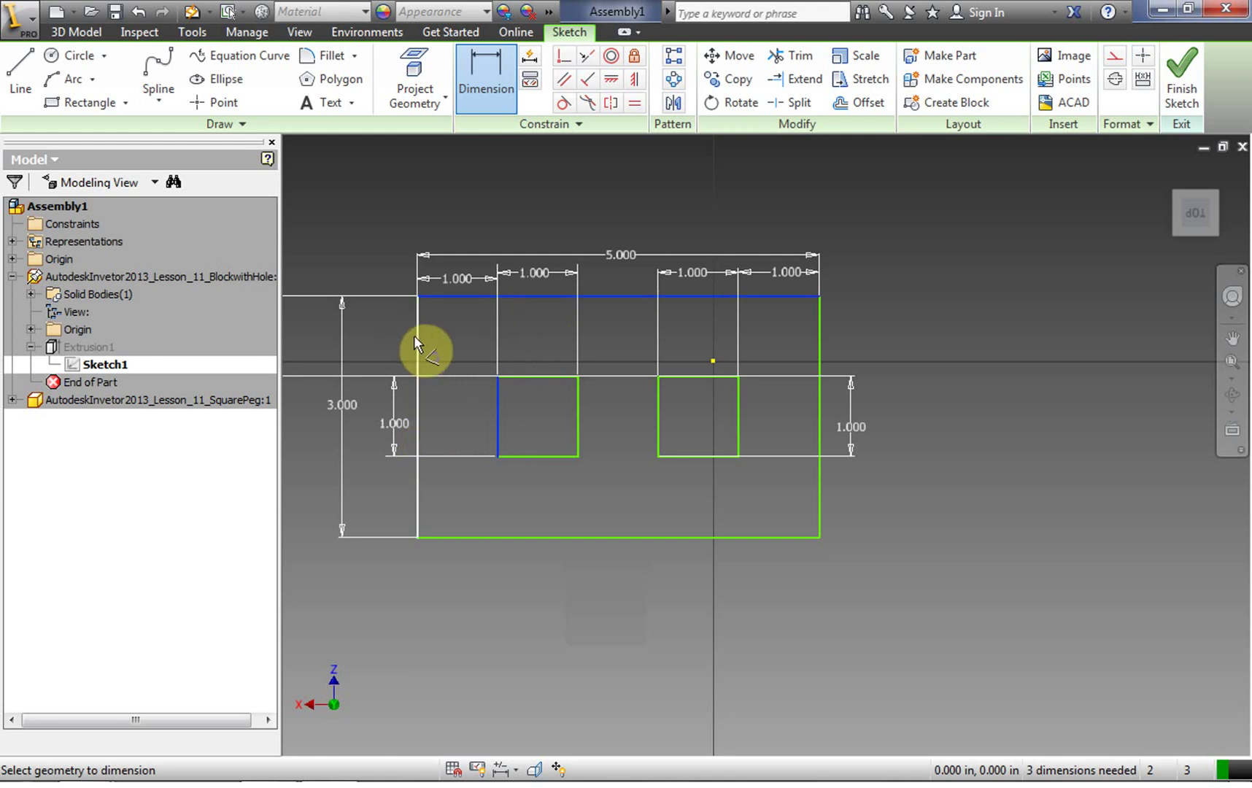
click(414, 335)
right_click(405, 342)
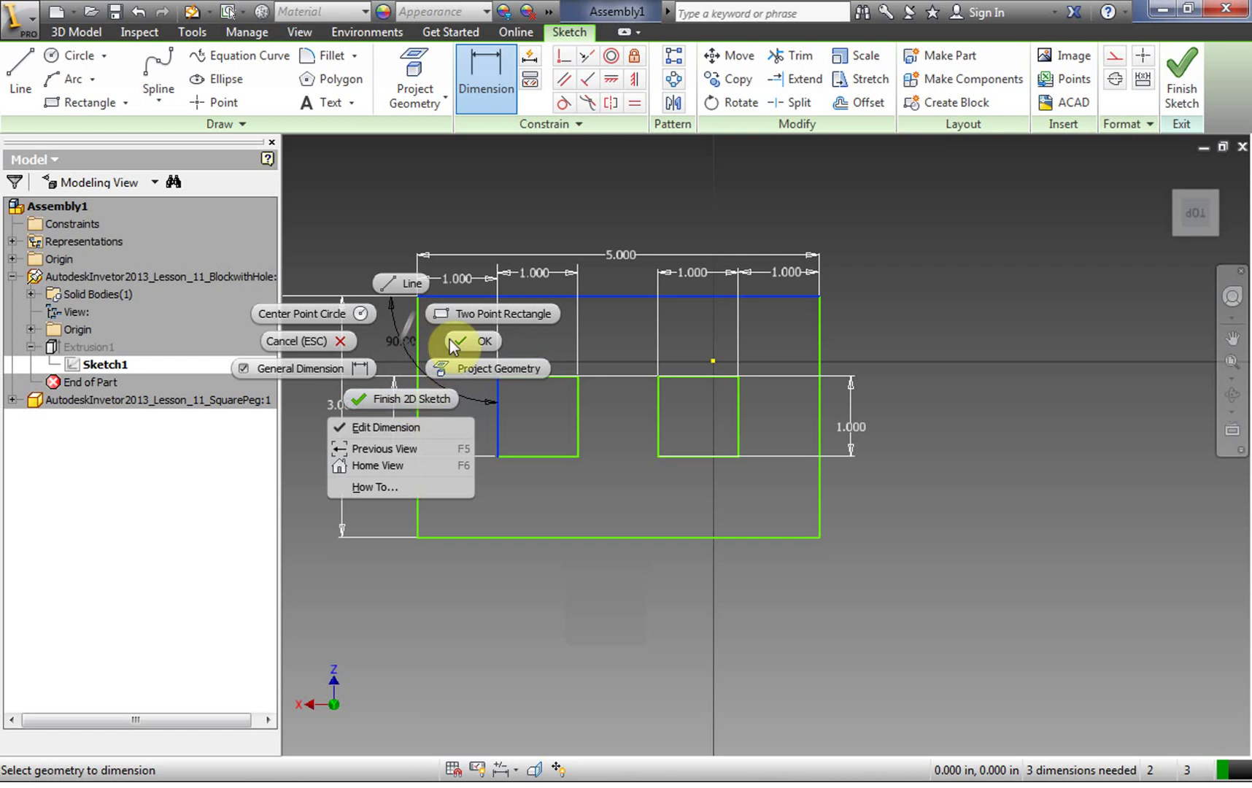
click(471, 343)
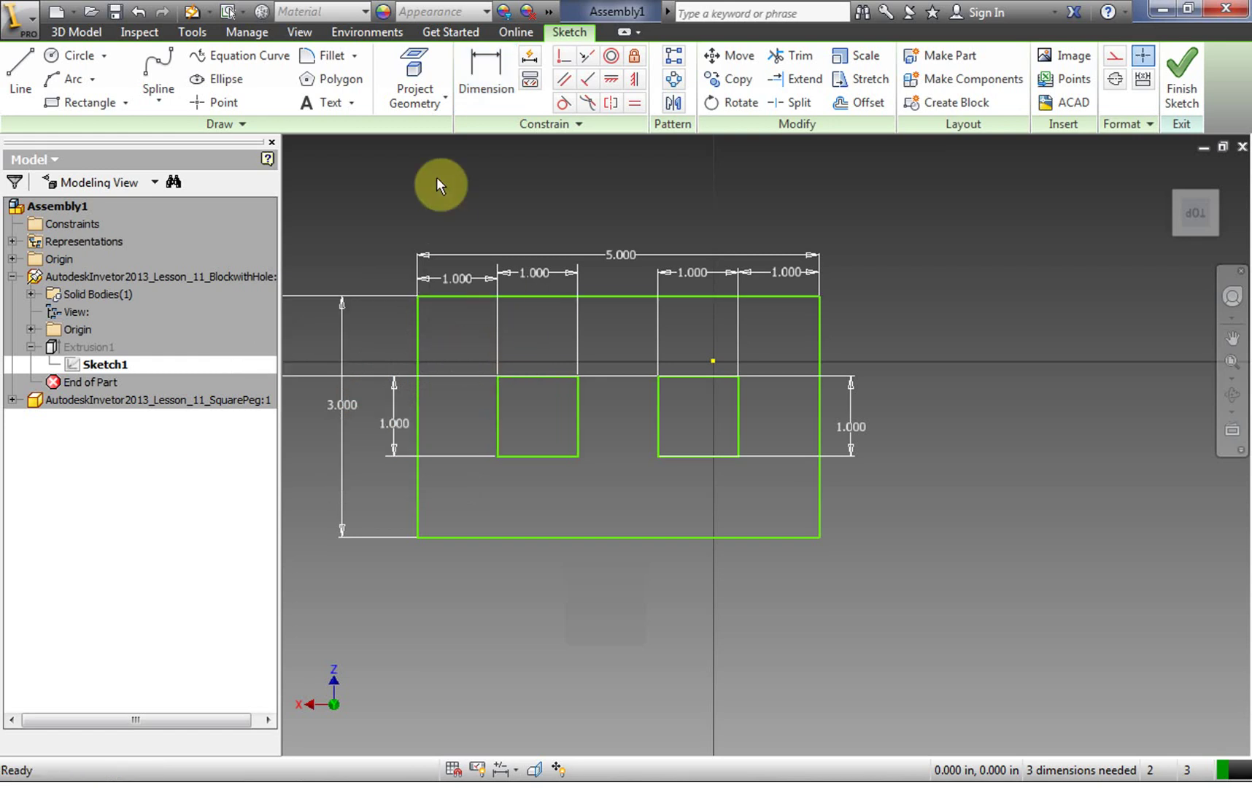
Step: Dimension the second square's offset from the block outline's upper edge as 1 in and finish the sketch
click(486, 77)
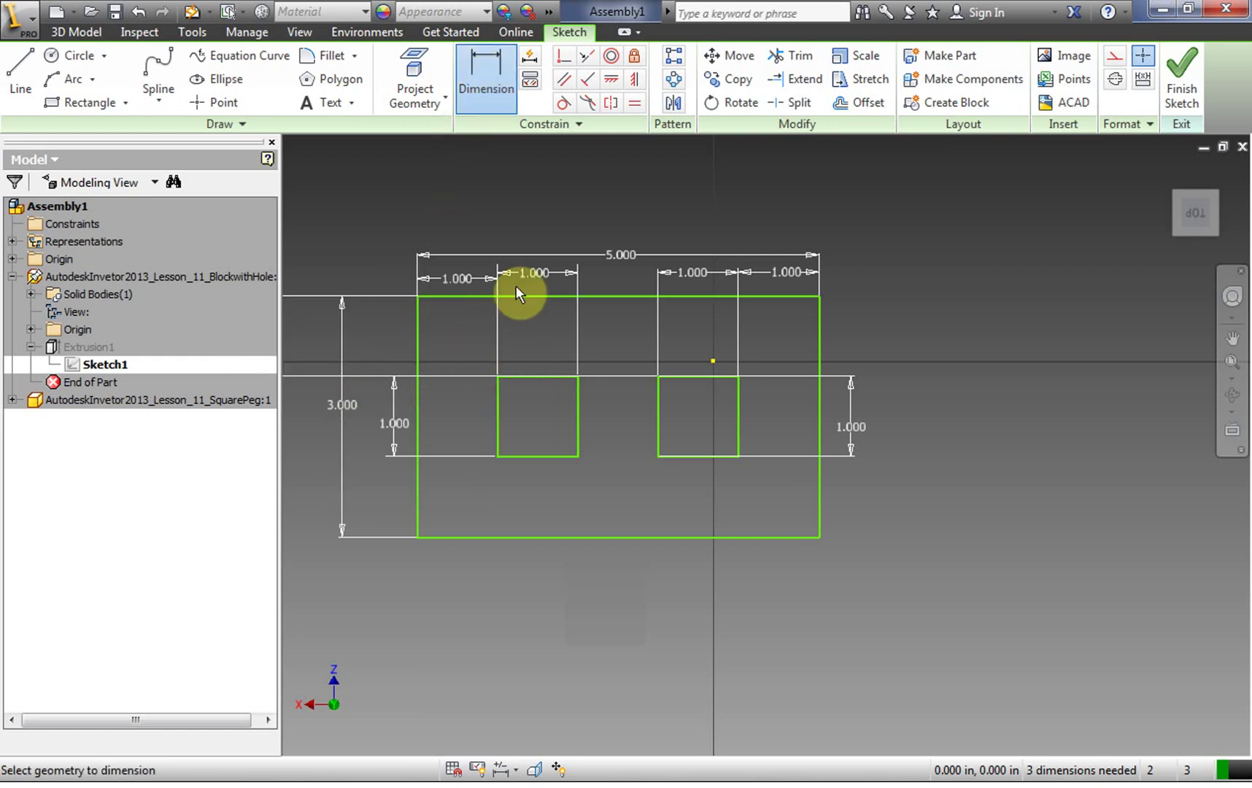
click(522, 375)
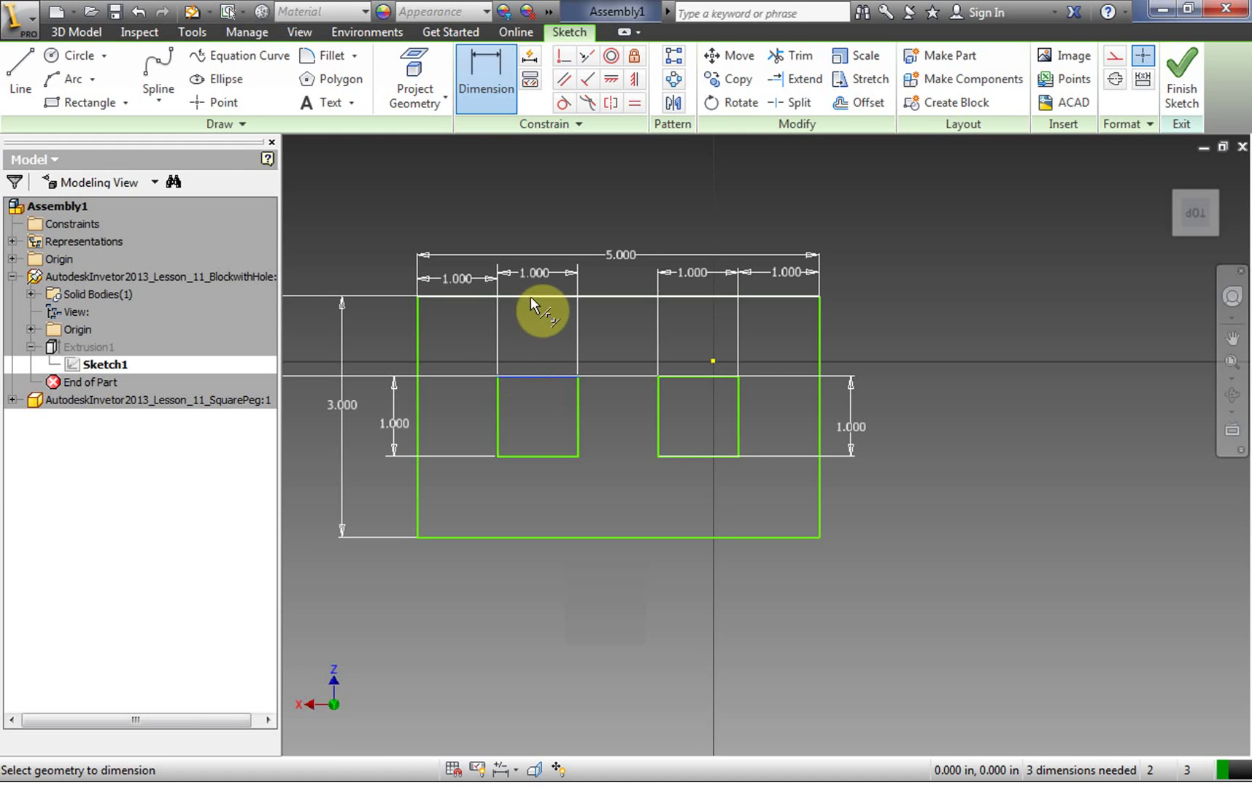
click(395, 329)
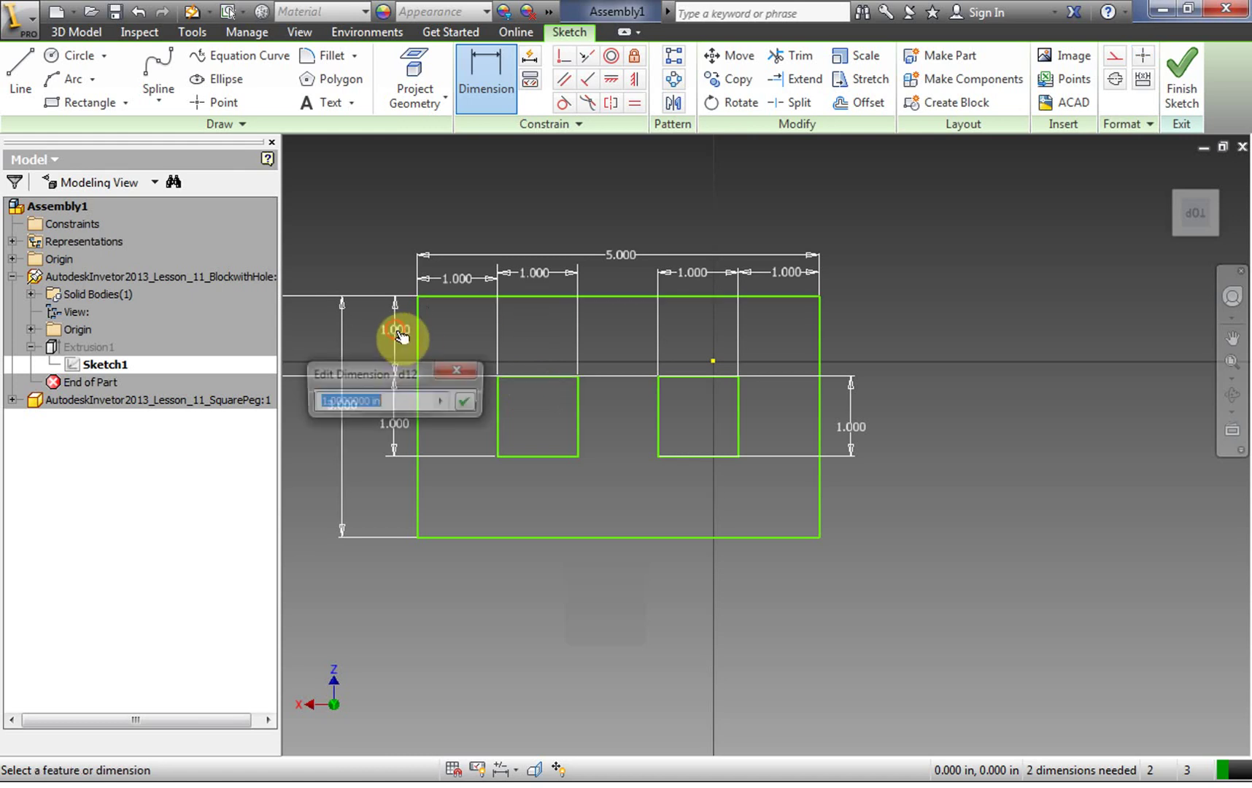
click(462, 403)
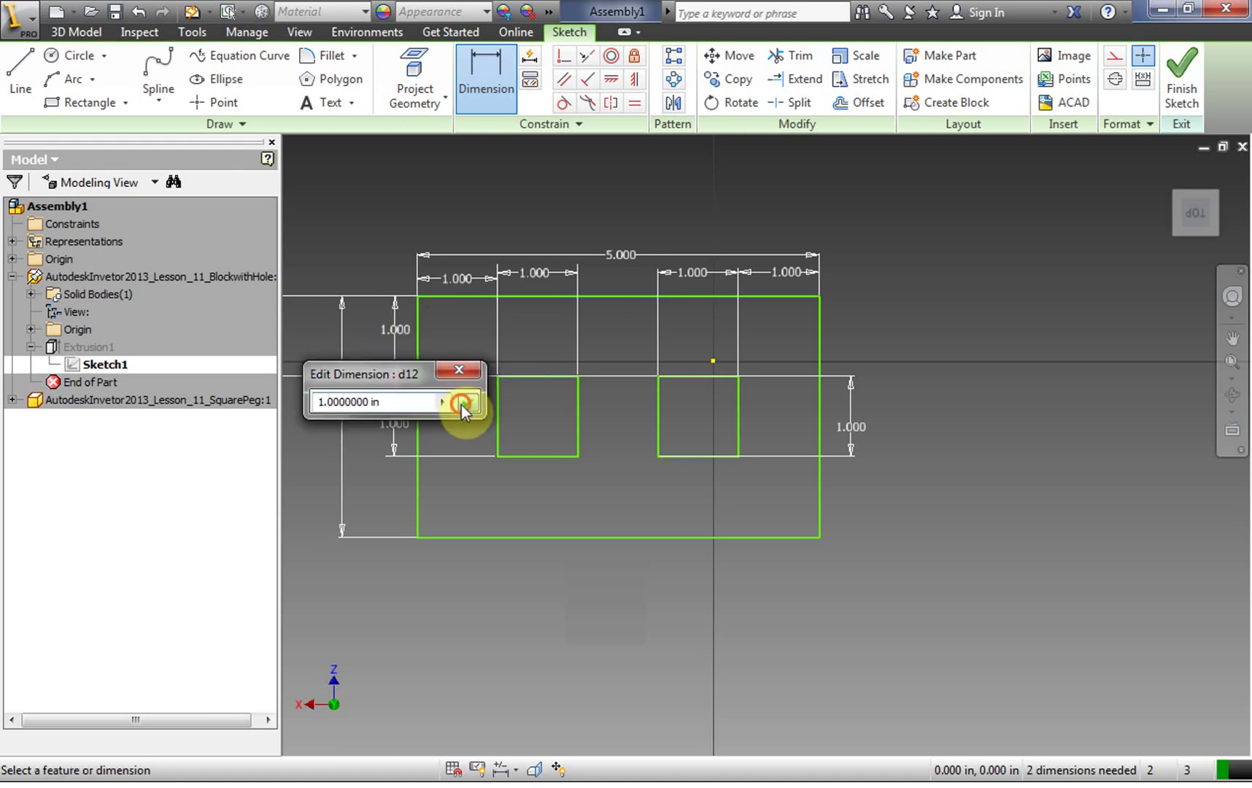
right_click(949, 374)
click(970, 432)
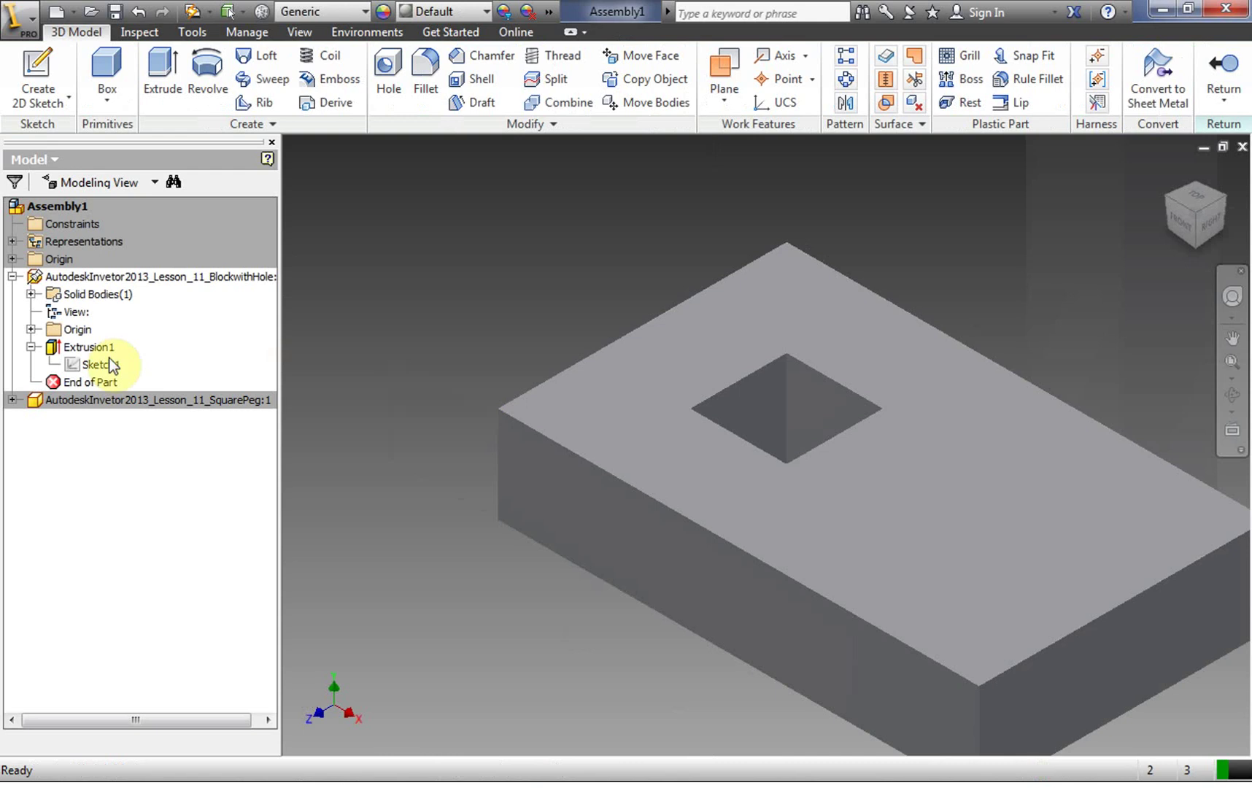
right_click(58, 349)
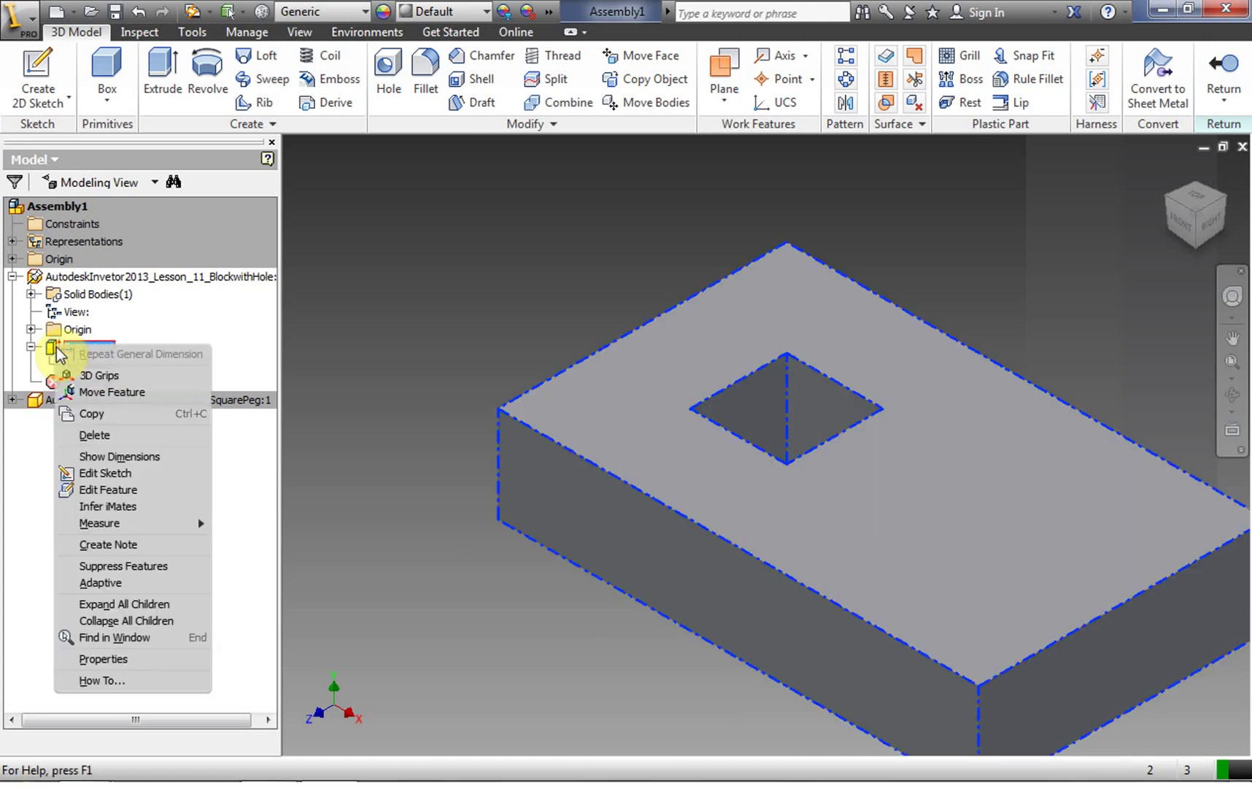
click(319, 364)
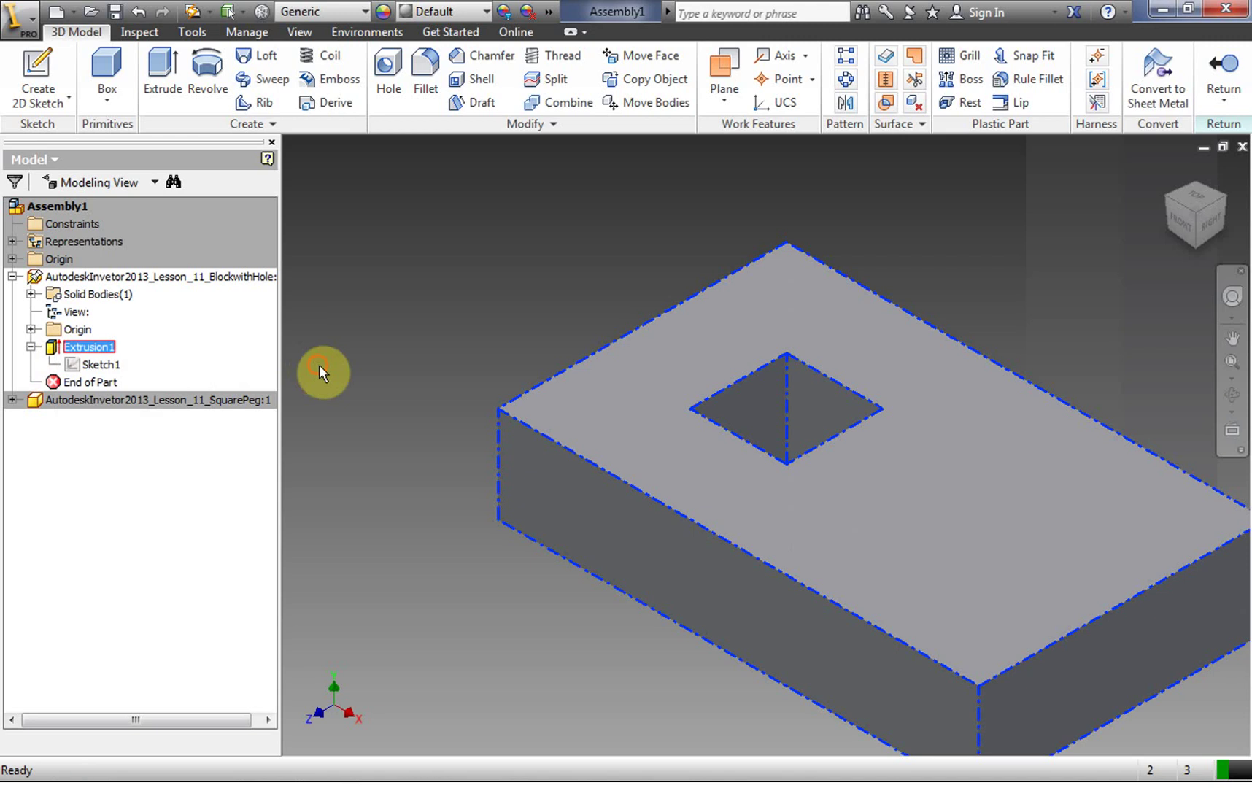
click(529, 302)
right_click(58, 350)
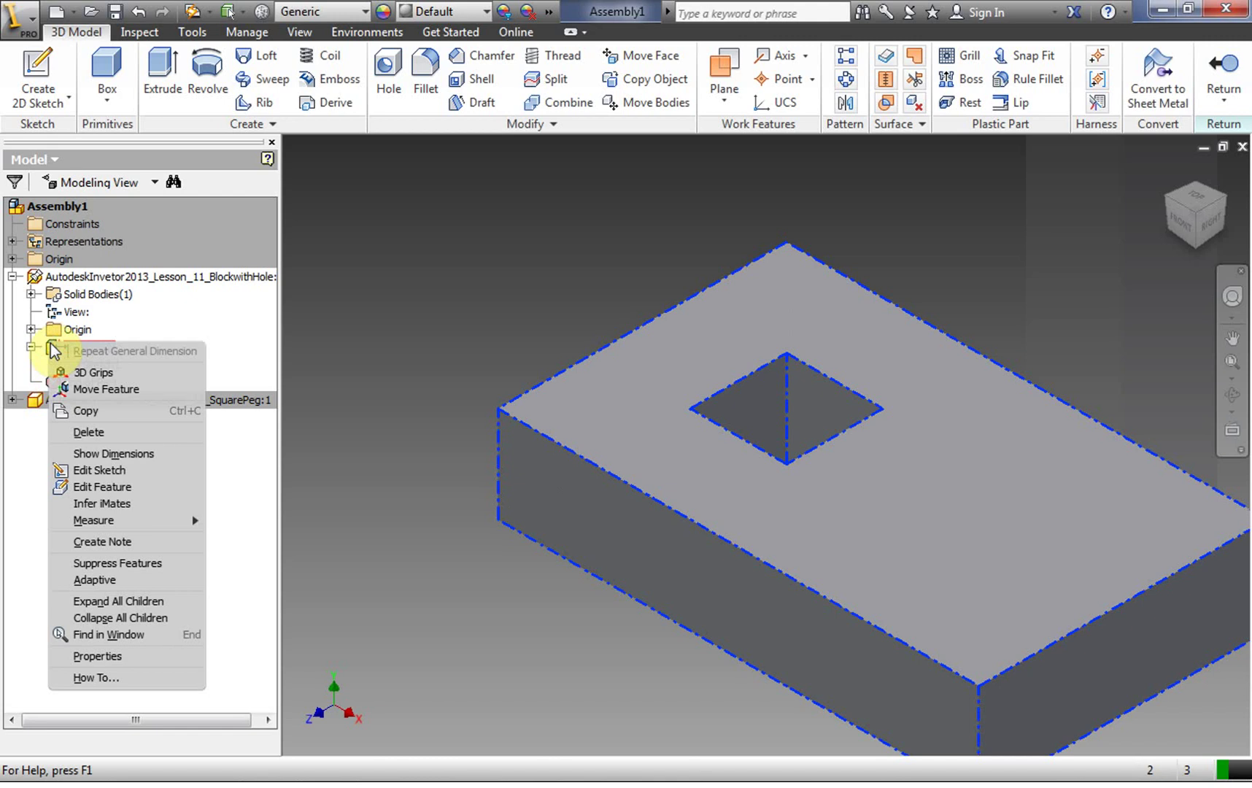
click(128, 489)
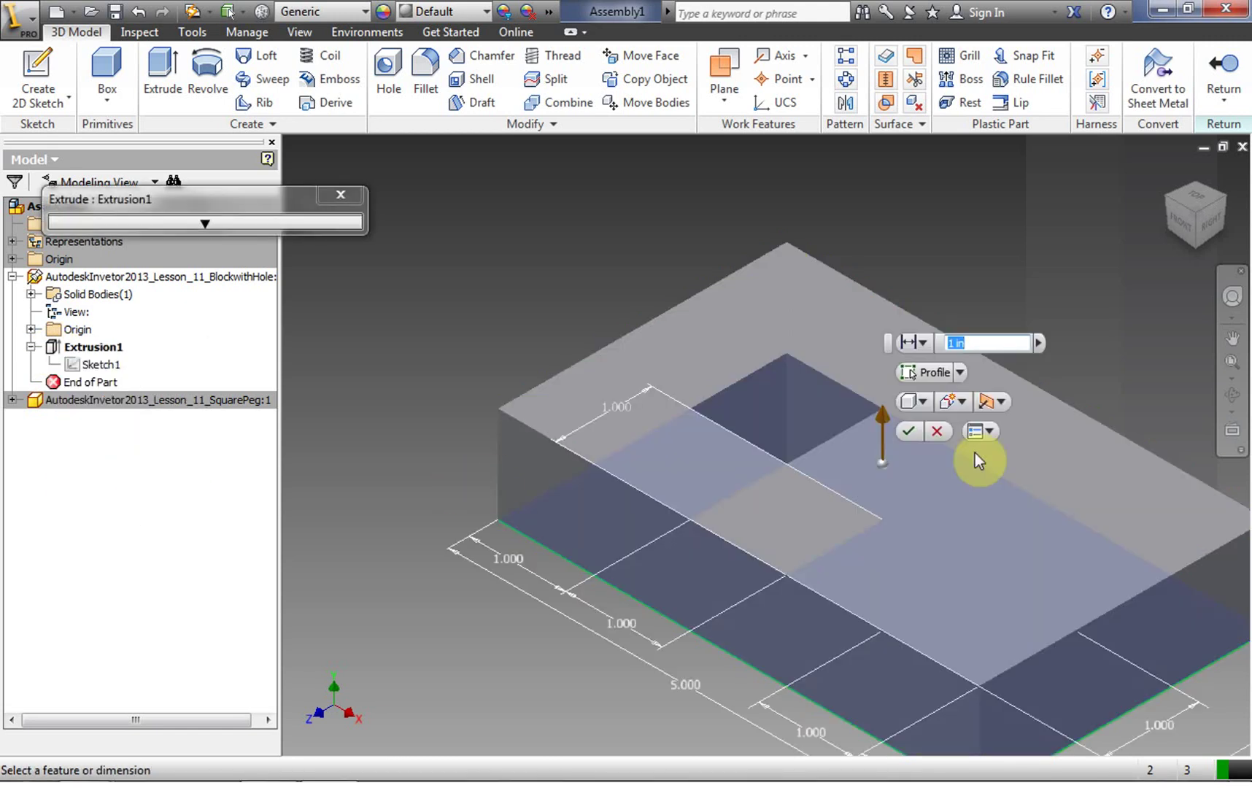
click(937, 432)
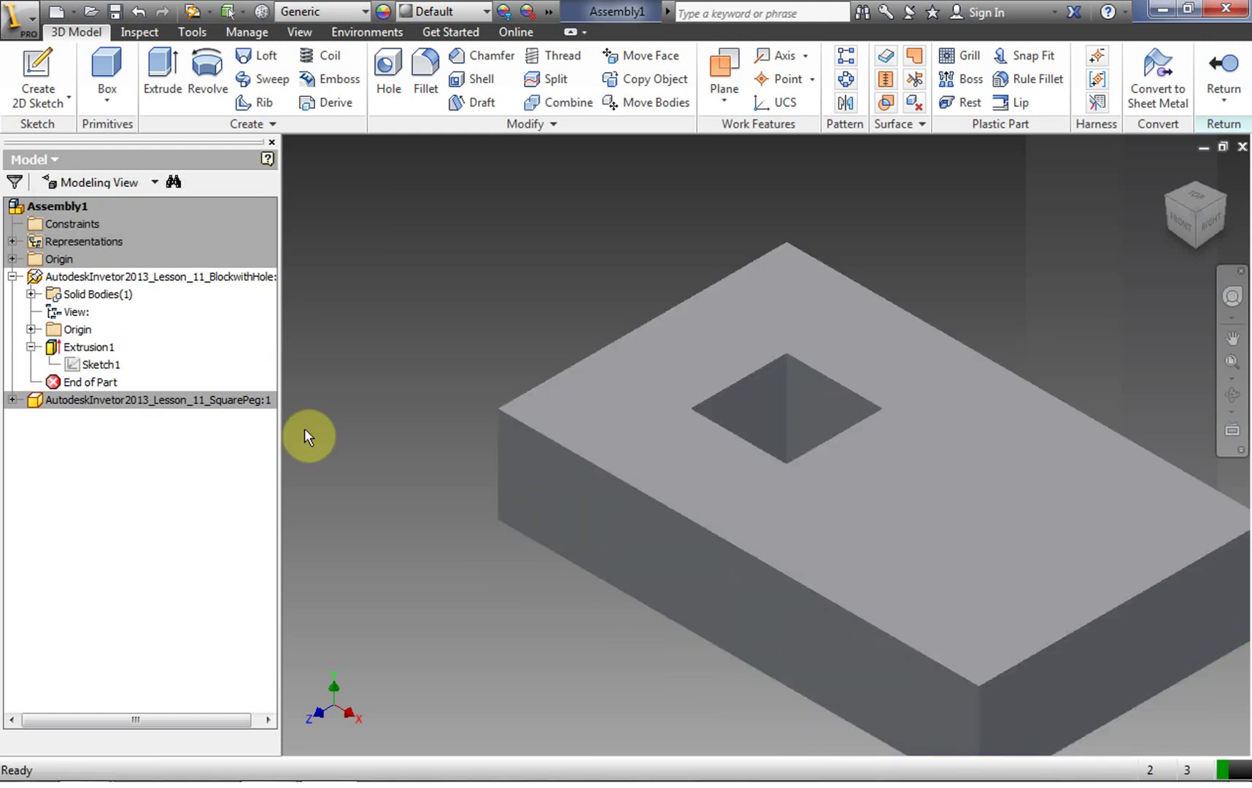
Step: Delete Extrusion1 from the block while keeping its consumed sketch
right_click(59, 345)
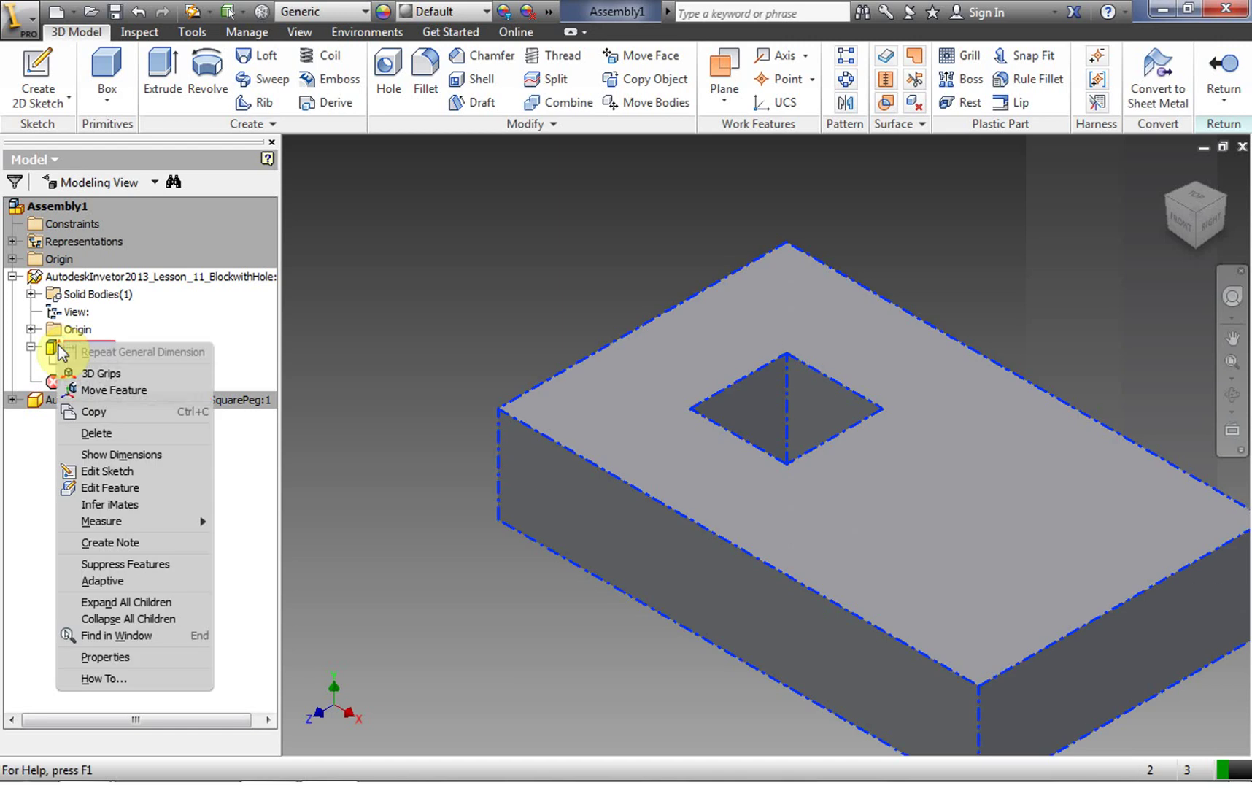
click(106, 442)
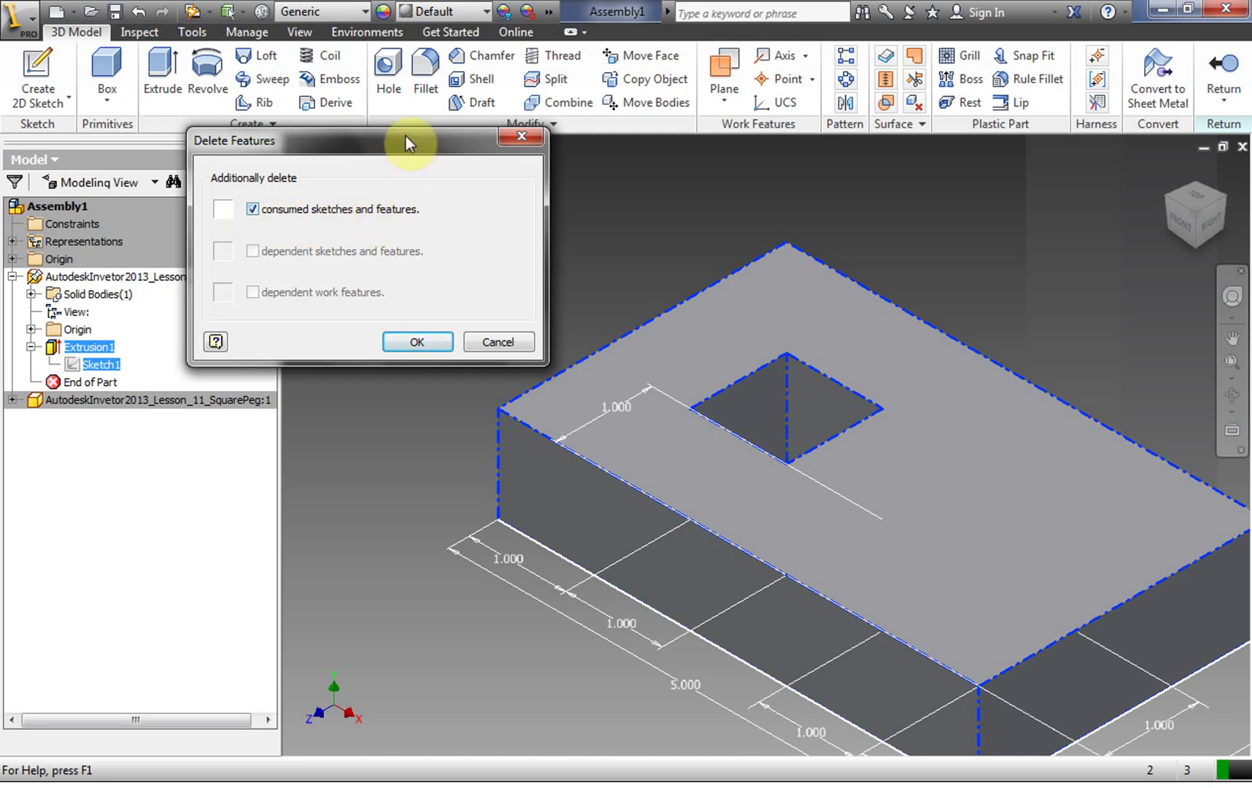
drag(405, 140, 316, 199)
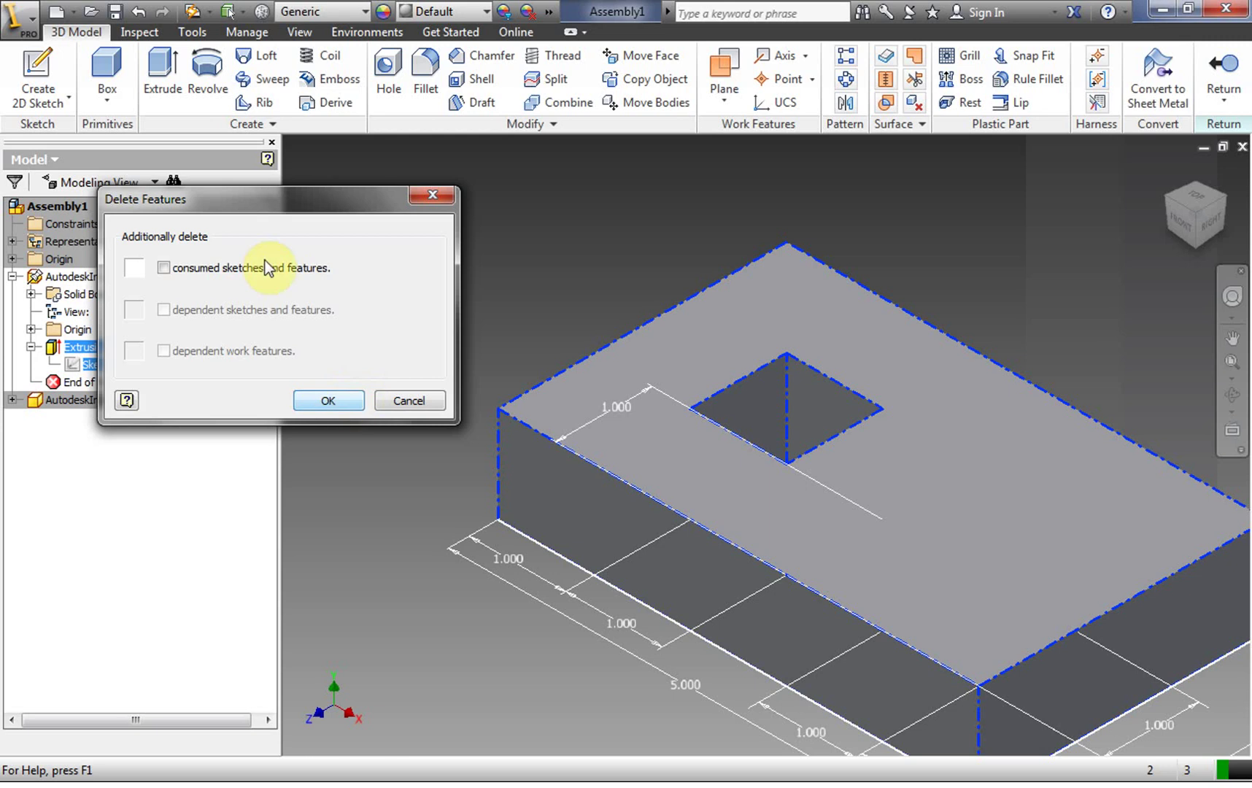
click(326, 400)
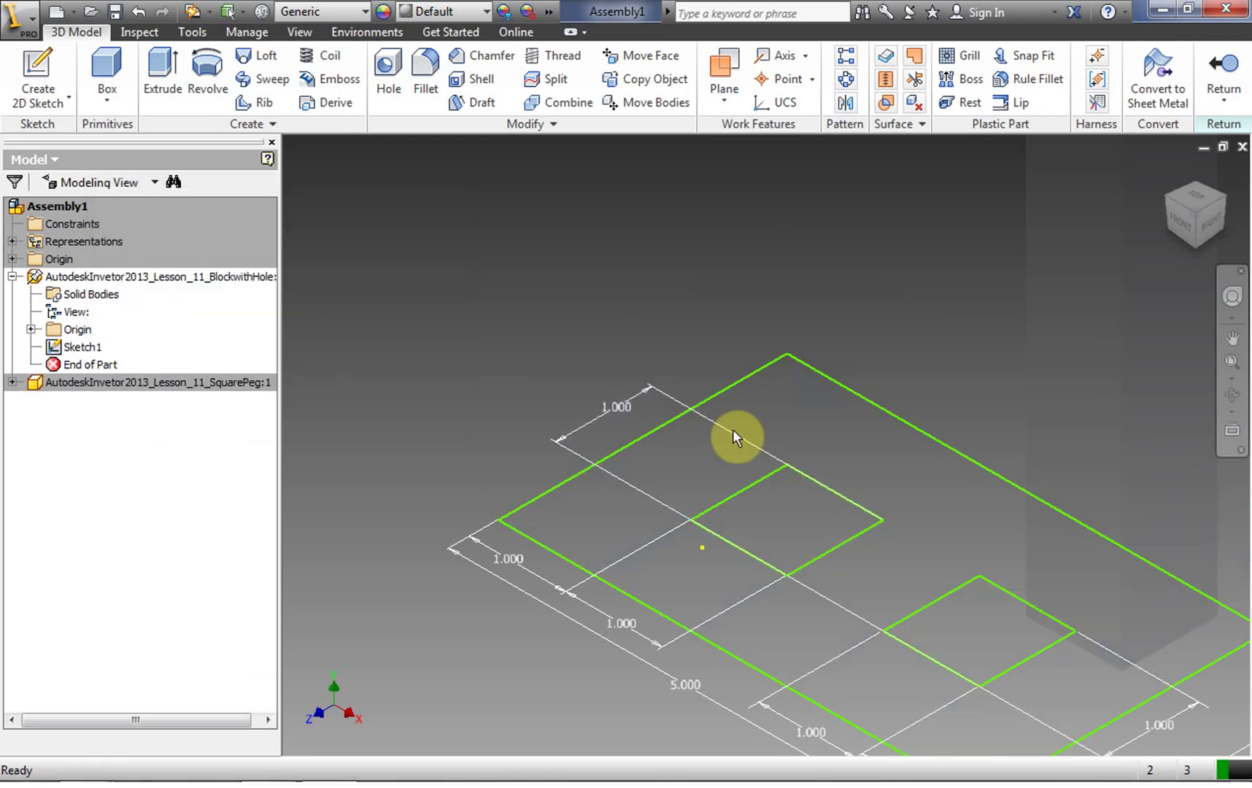
Step: Extrude the block profile surrounding both square holes by 1 in
click(162, 73)
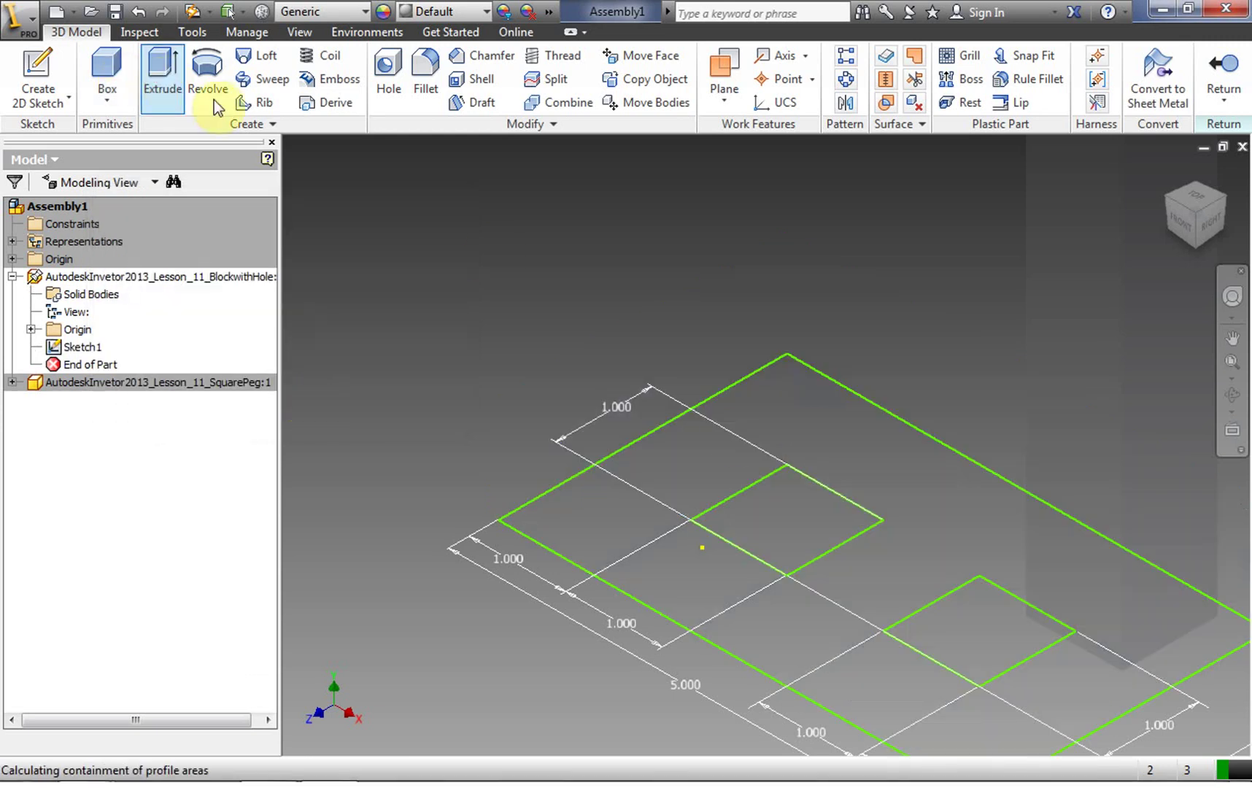
click(822, 415)
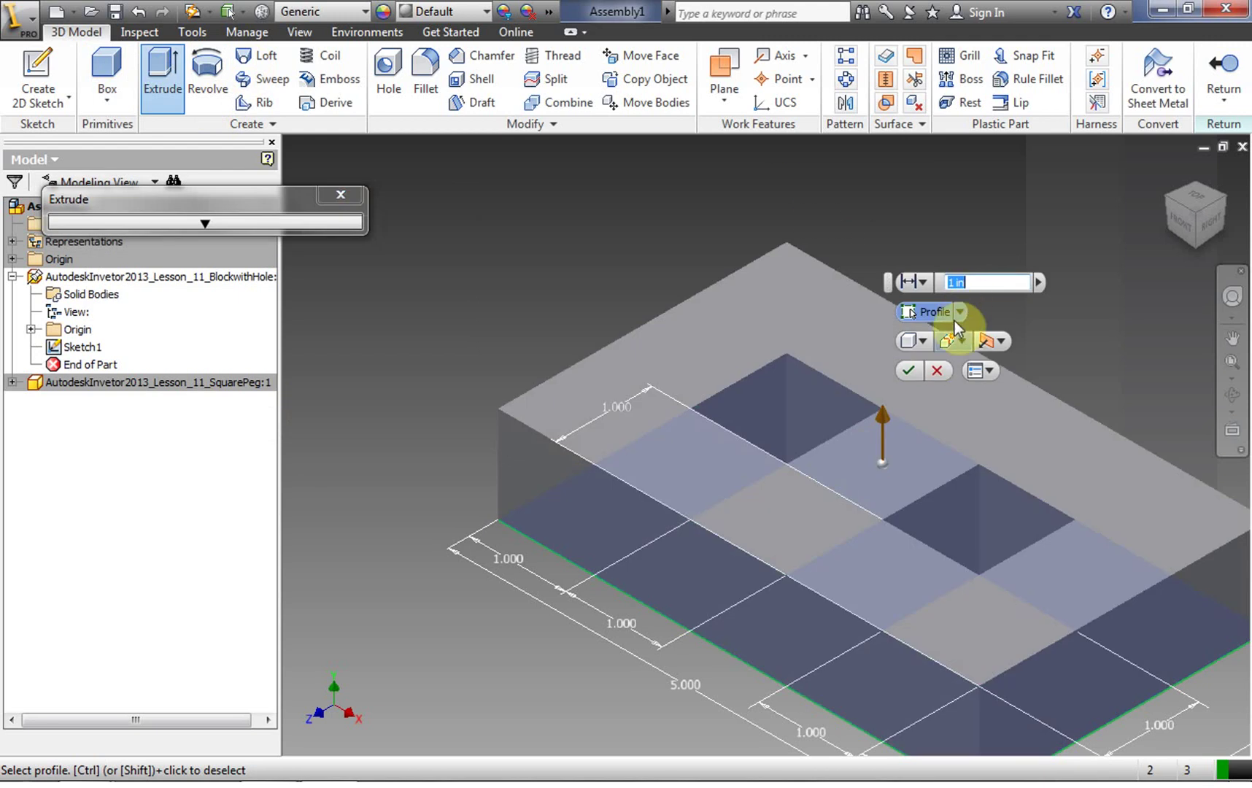
click(958, 283)
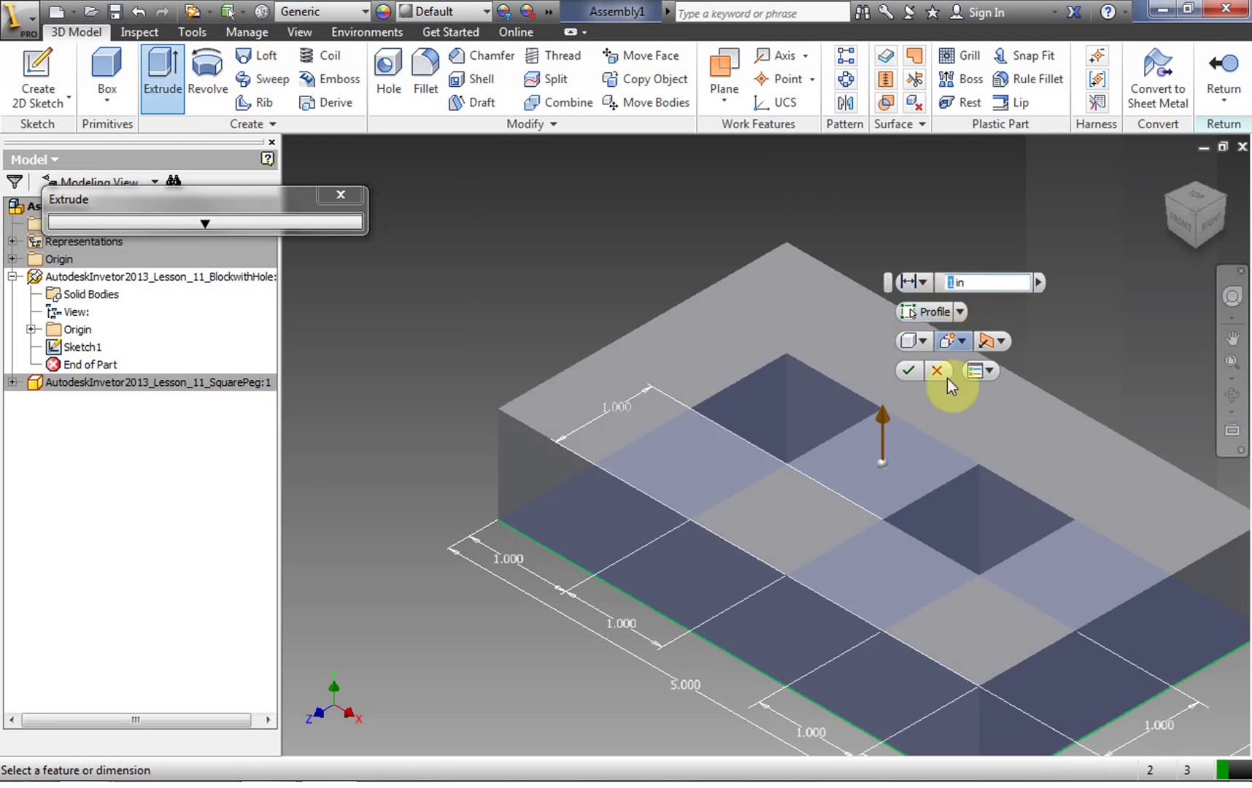
click(909, 371)
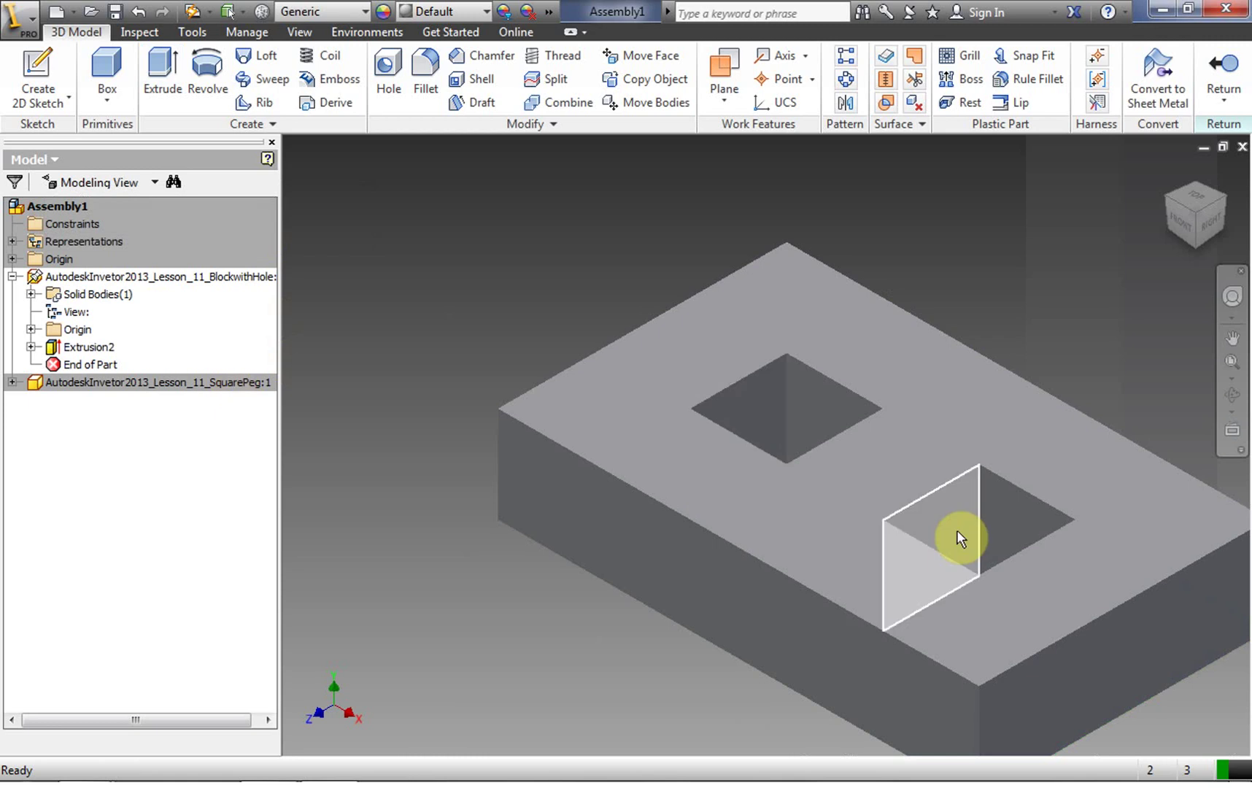
Step: Finish editing the block in place and move the square peg to the opposite side of the block
right_click(456, 253)
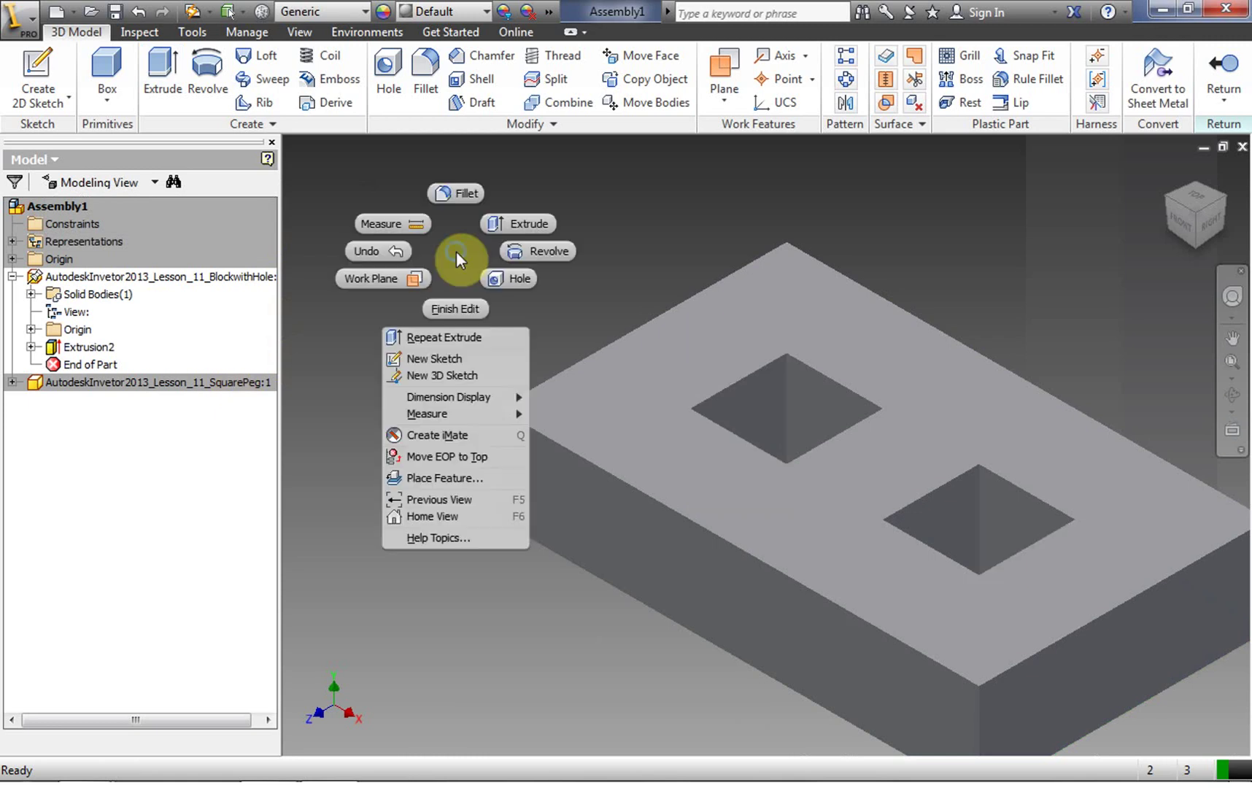
click(456, 309)
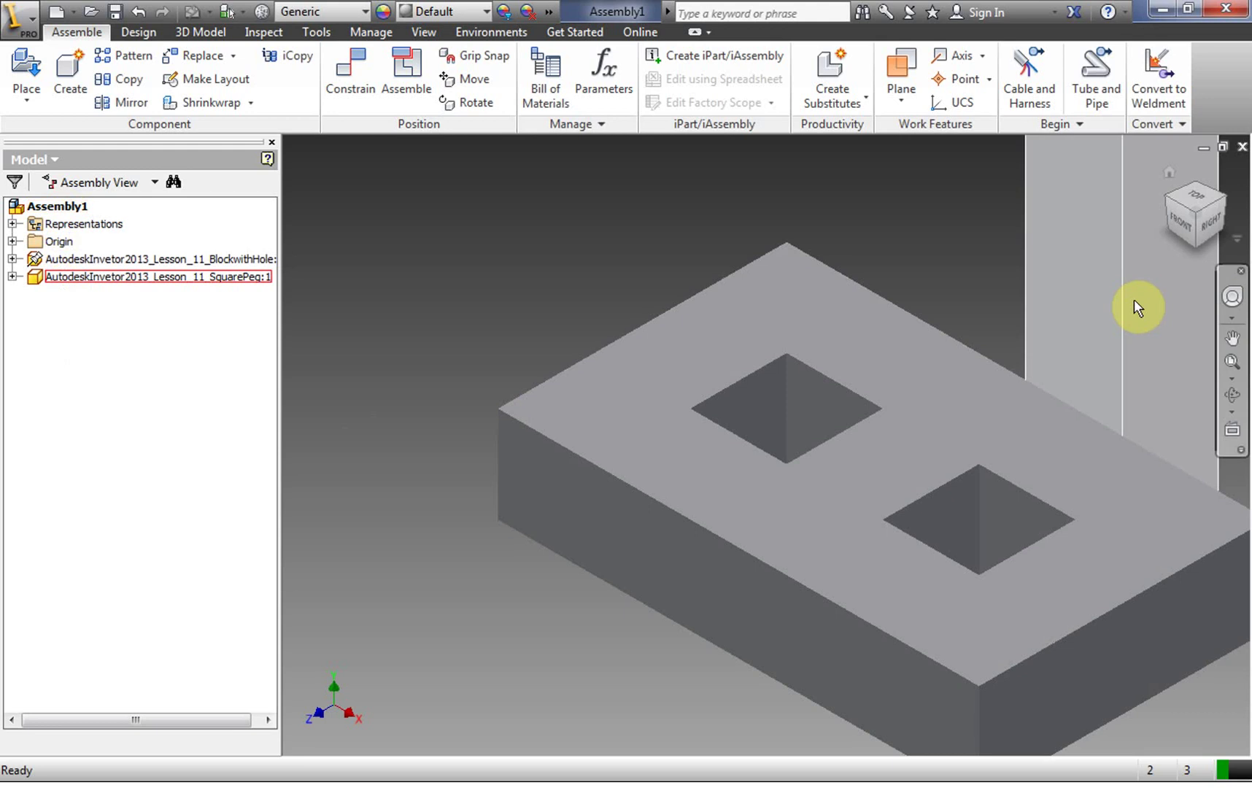
drag(1136, 302, 448, 346)
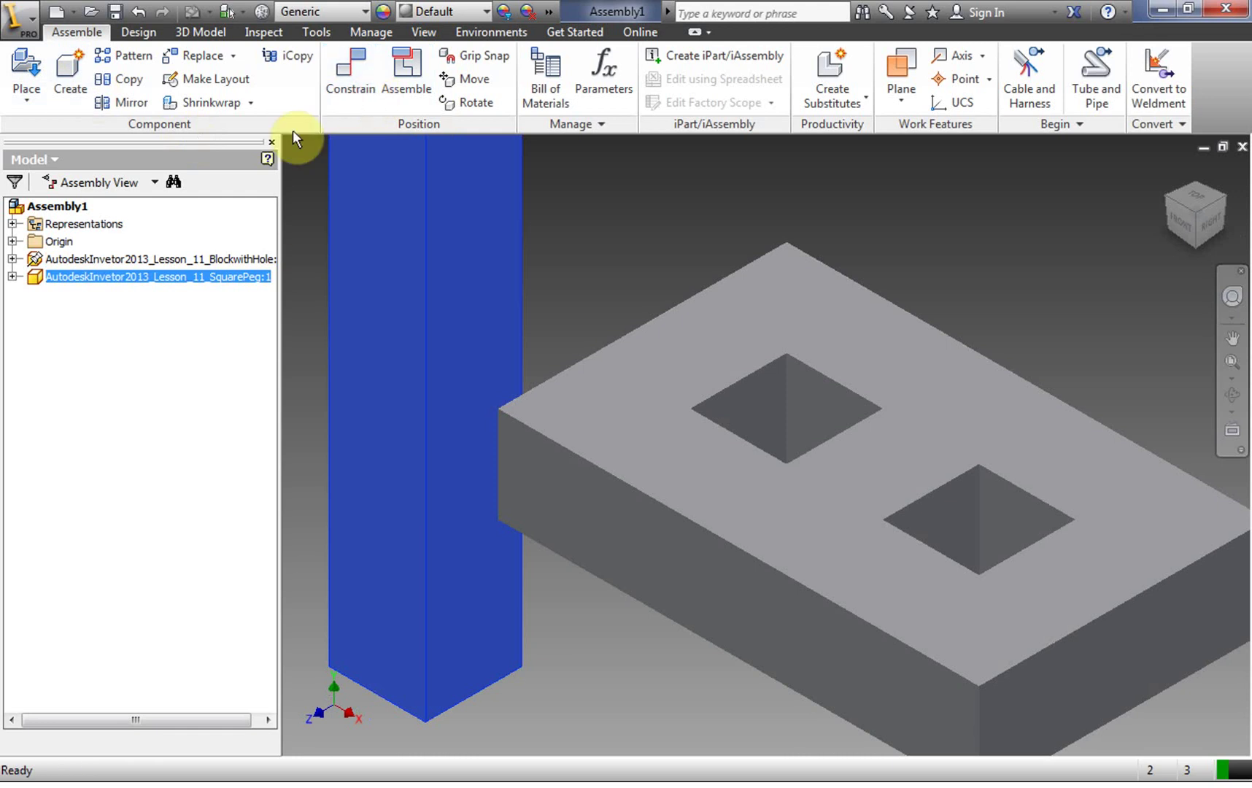
Step: Place a second instance of AutodeskInvetor2013_Lesson_11_SquarePeg.ipt behind the block, near its far long edge
click(26, 73)
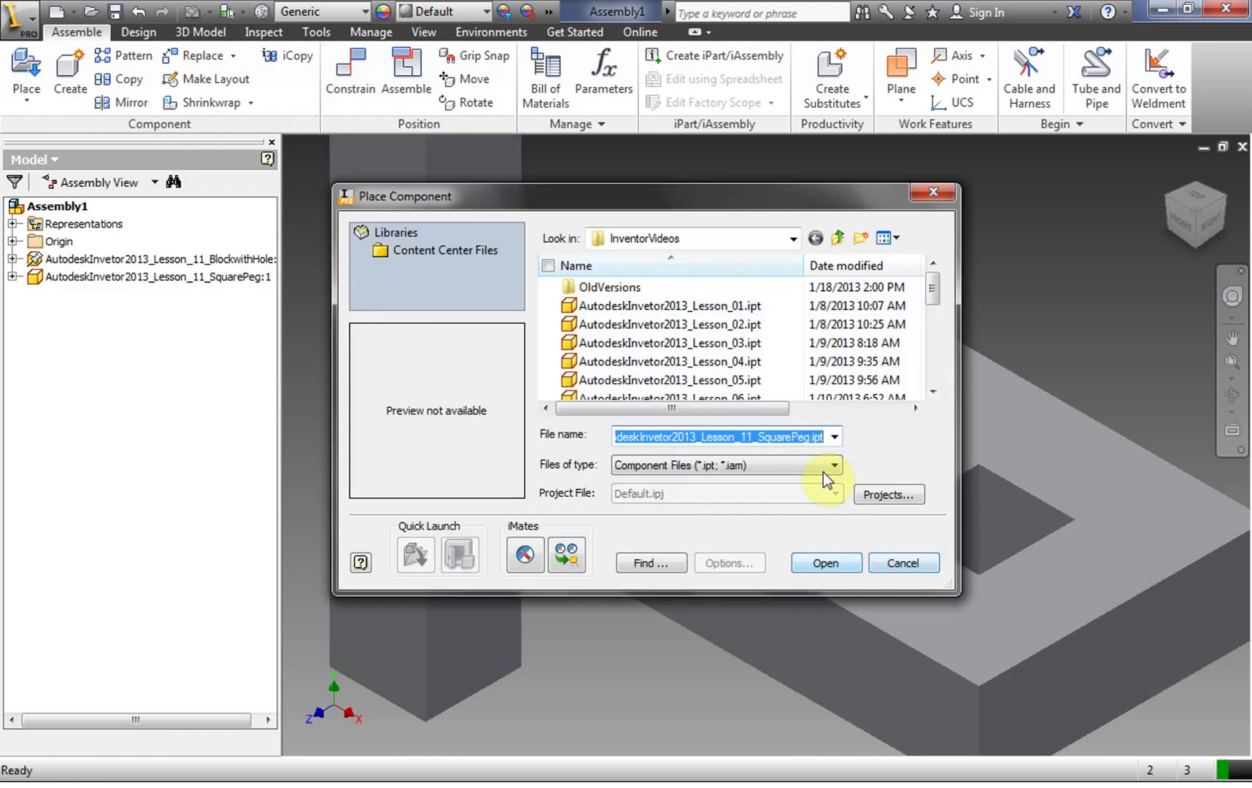
click(826, 568)
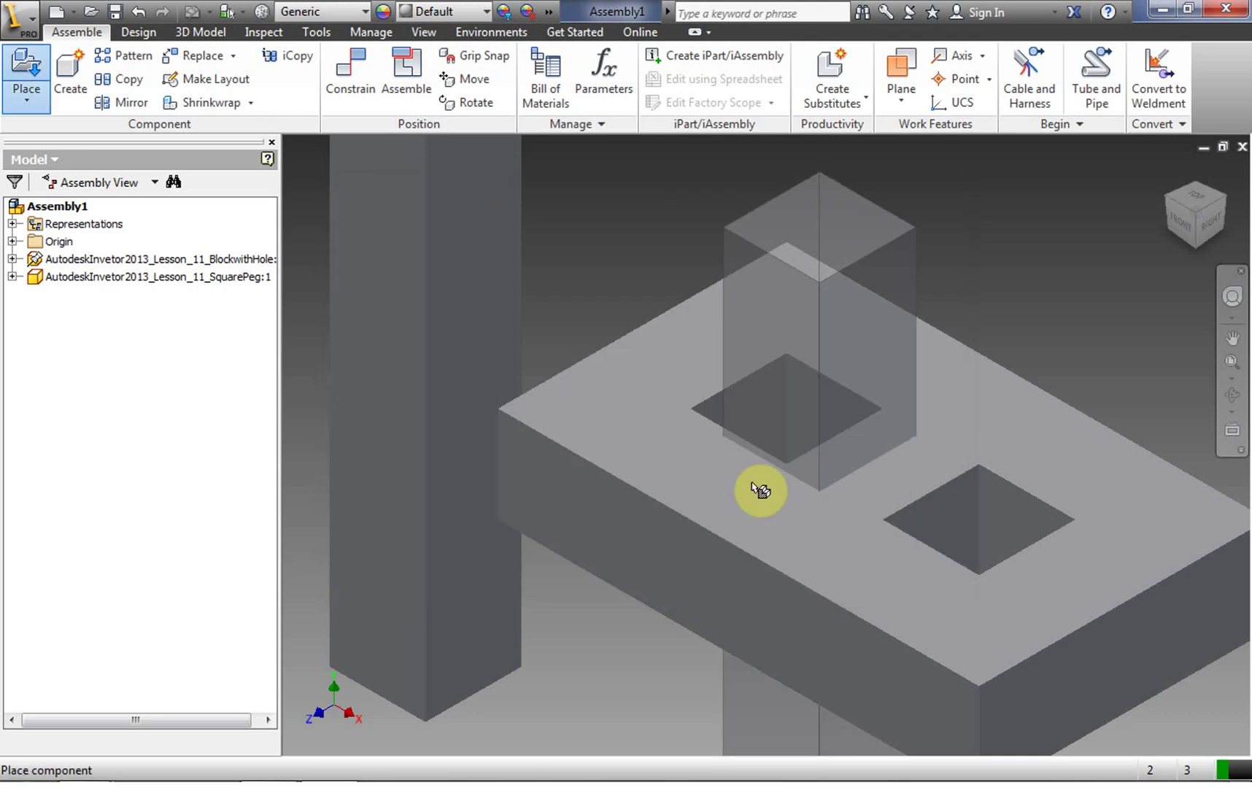
click(1097, 293)
right_click(1097, 294)
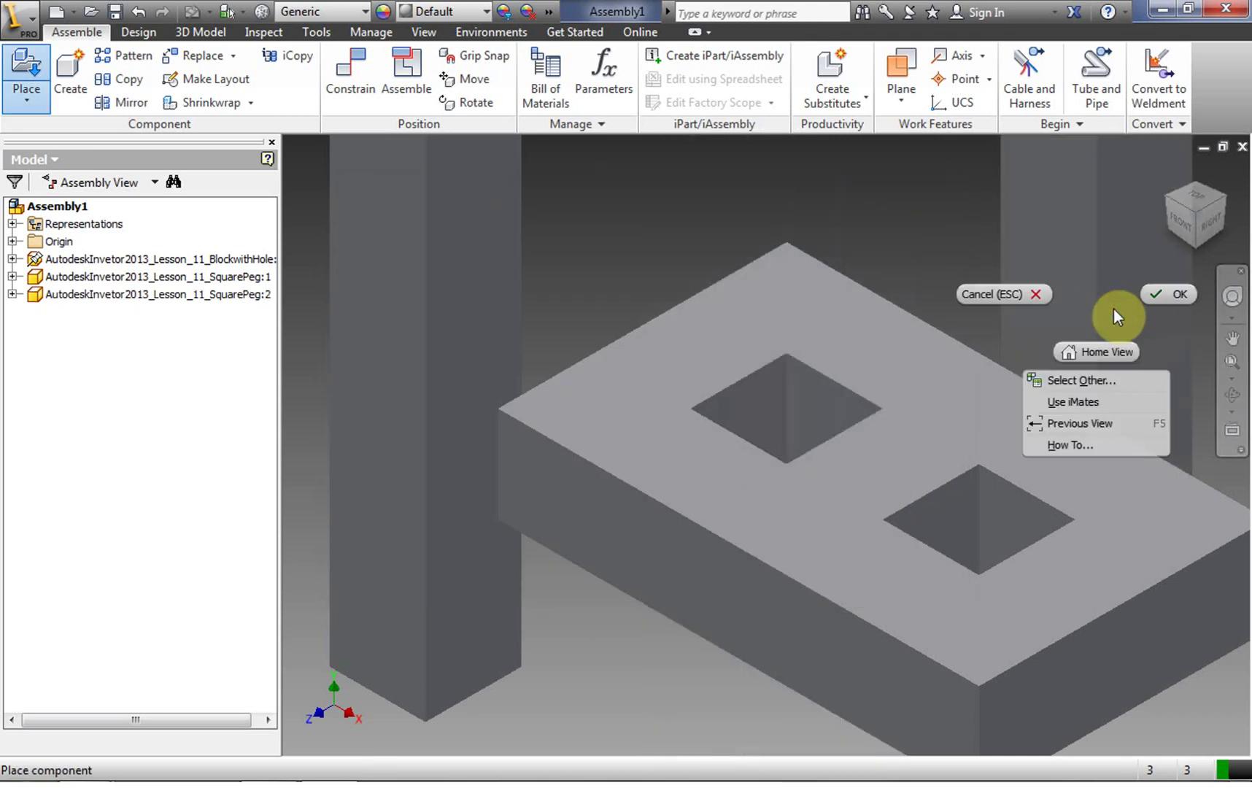
click(1174, 295)
Step: Reposition the first square peg beside the block's near short end, lowering it so its top face is in view
drag(448, 334, 484, 347)
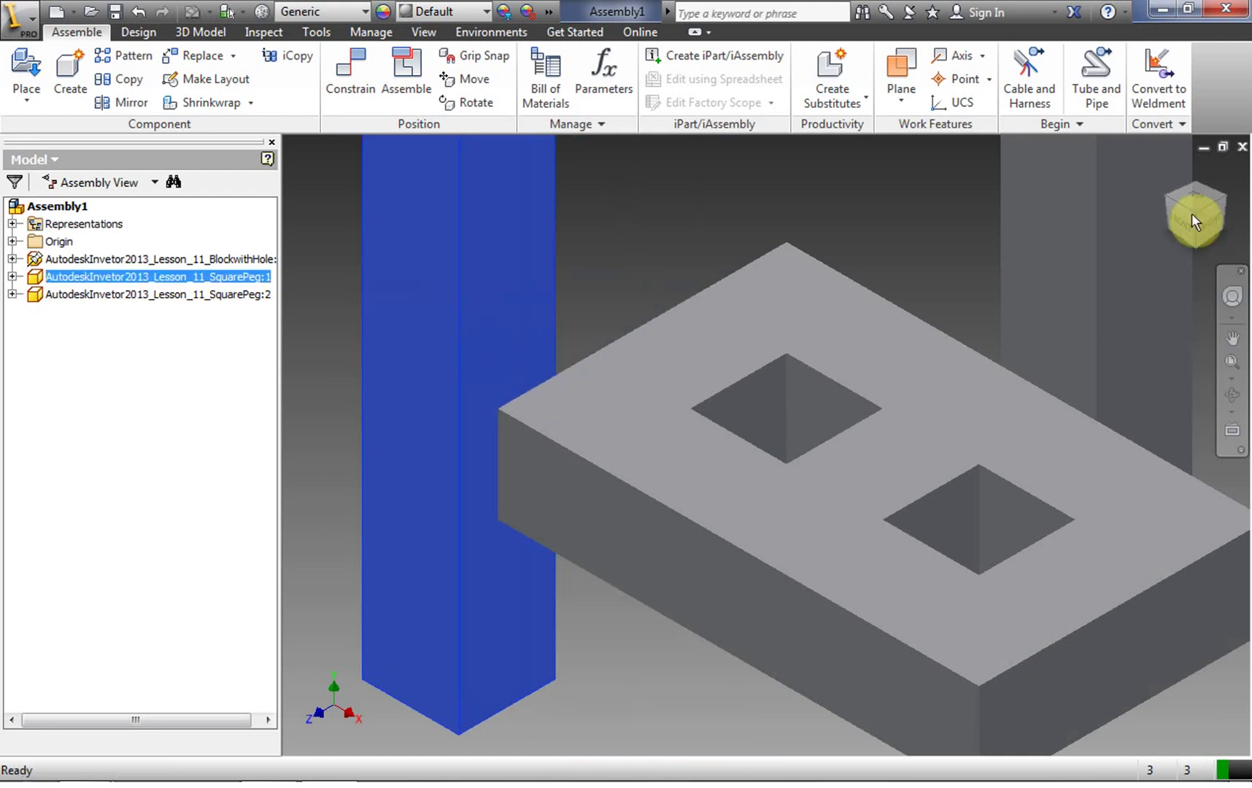
mouse_move(1206, 217)
mouse_down()
mouse_move(1223, 233)
mouse_move(1216, 191)
mouse_move(1206, 221)
mouse_move(1201, 182)
mouse_move(1183, 216)
mouse_up()
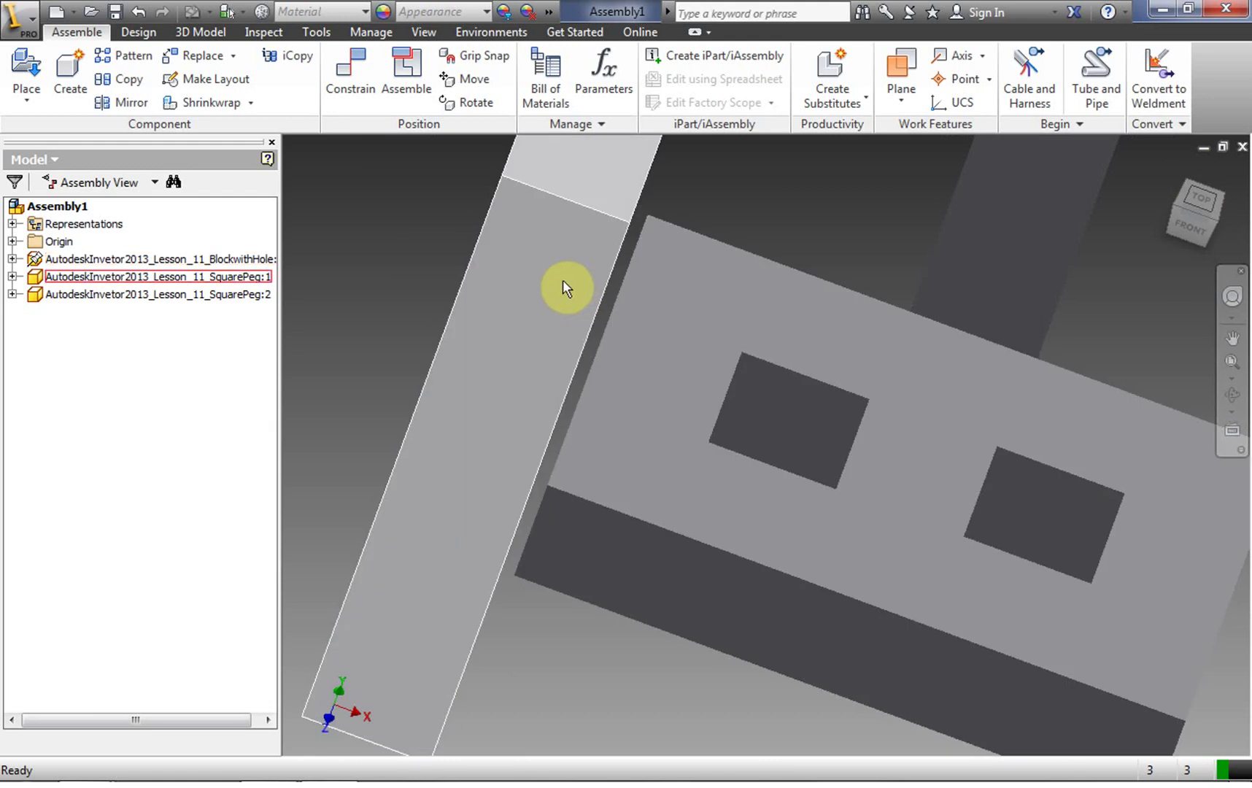
drag(562, 279, 490, 391)
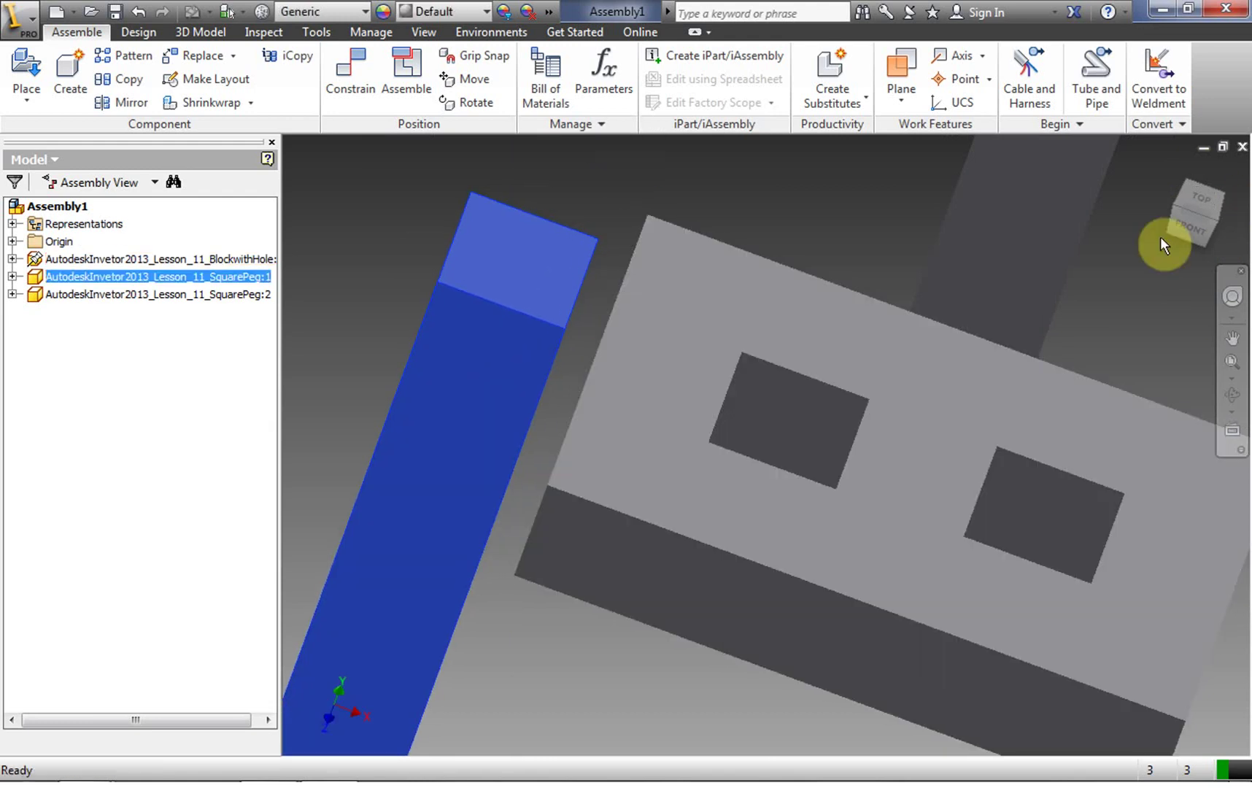
Step: Start a Mate constraint with the first square peg's side face towards the block as the first selection
click(1158, 213)
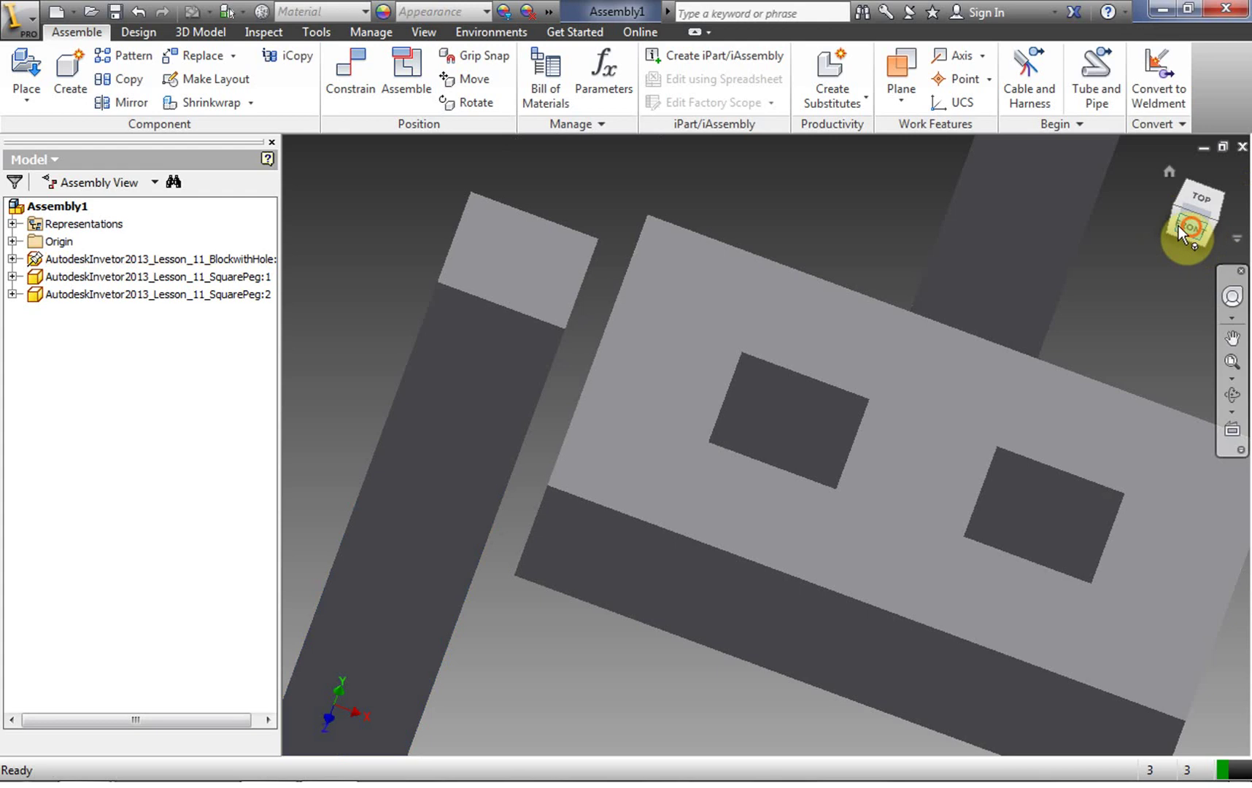
click(1179, 224)
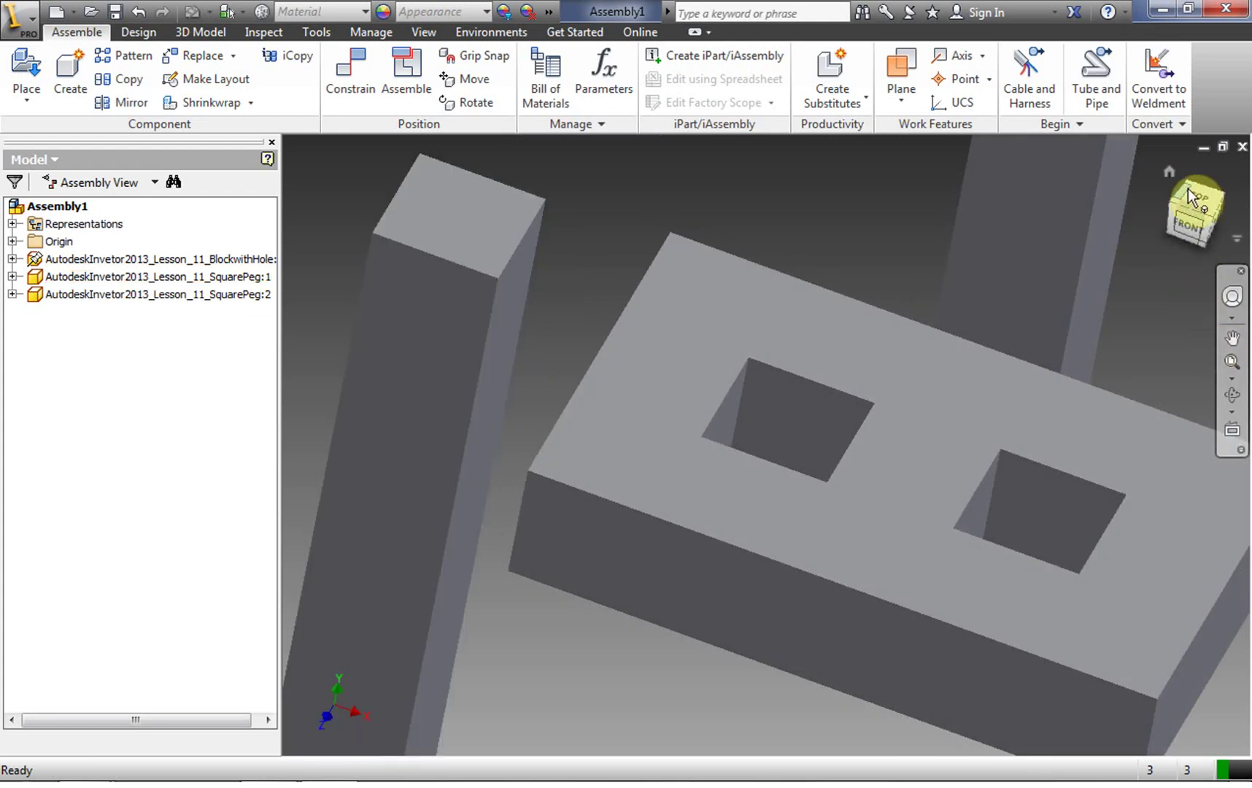
mouse_move(1197, 204)
mouse_down()
mouse_move(1193, 230)
mouse_move(1171, 248)
mouse_move(1182, 234)
mouse_up()
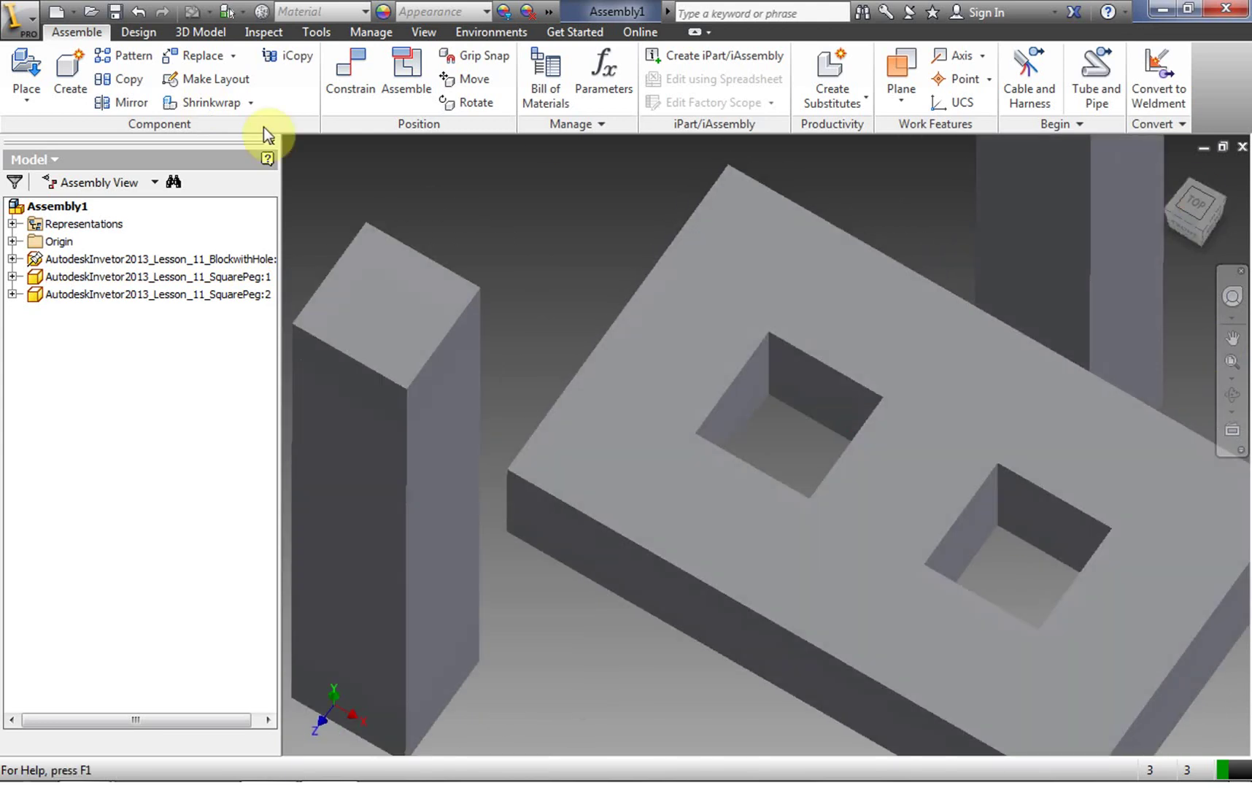
click(350, 73)
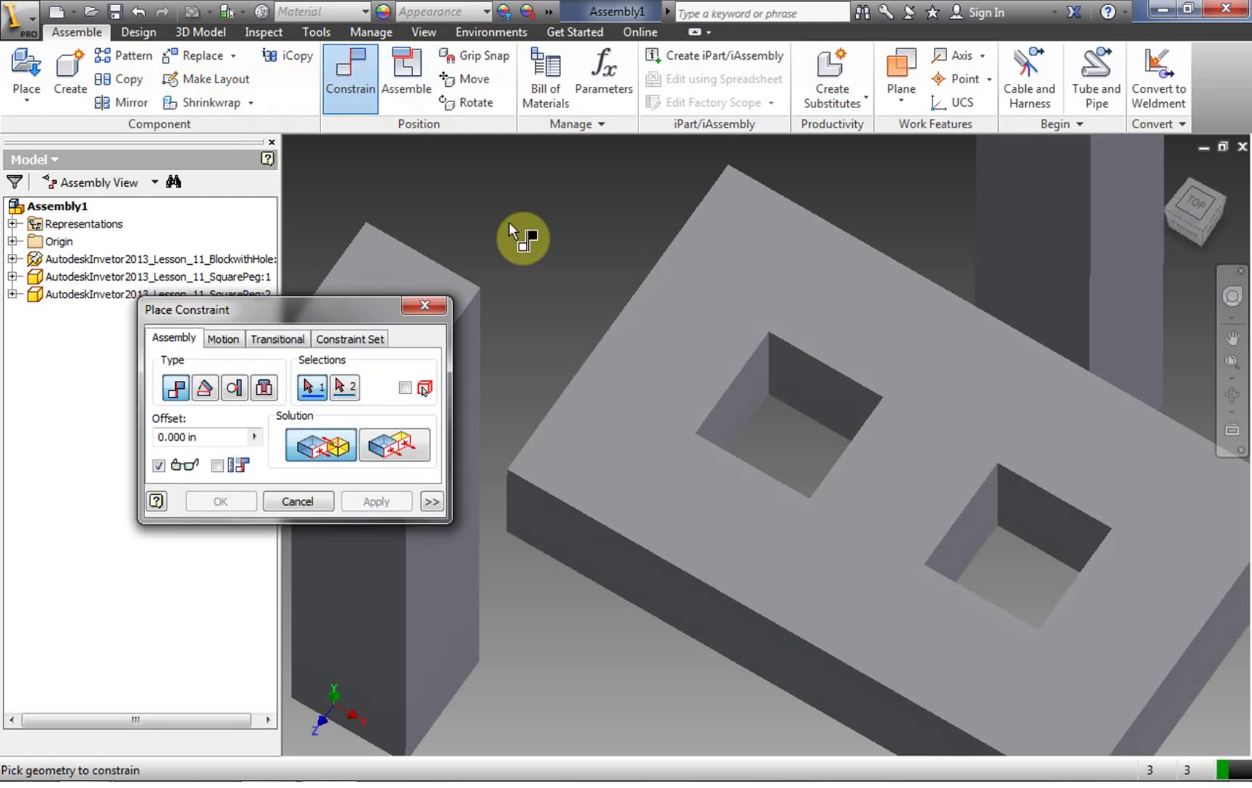
drag(345, 307, 245, 120)
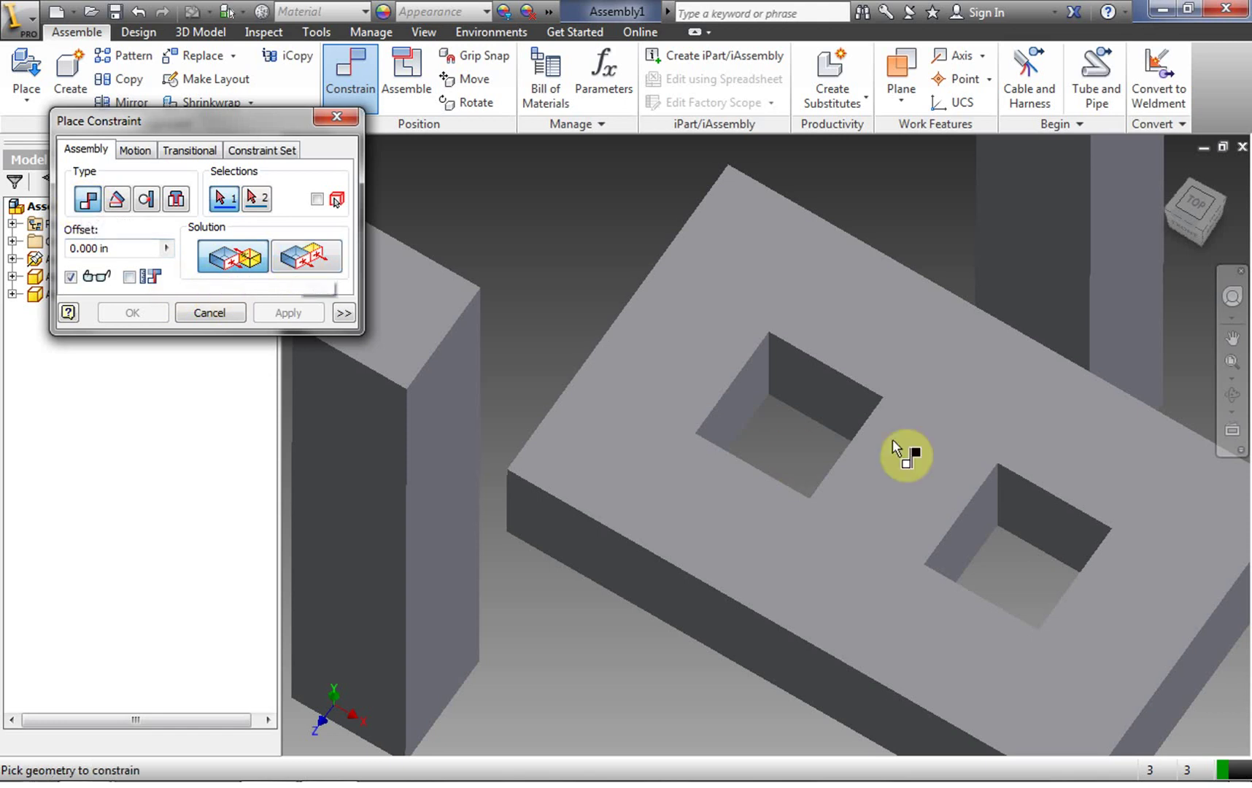
click(448, 442)
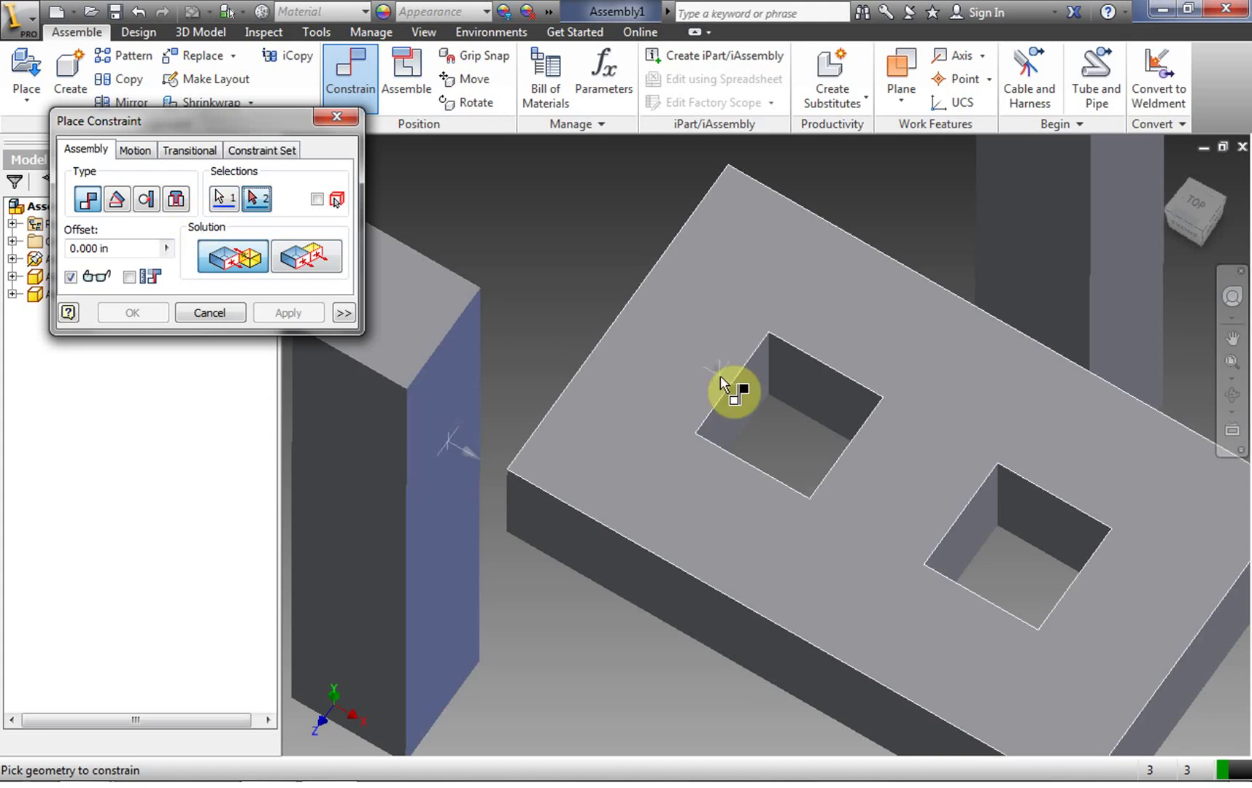